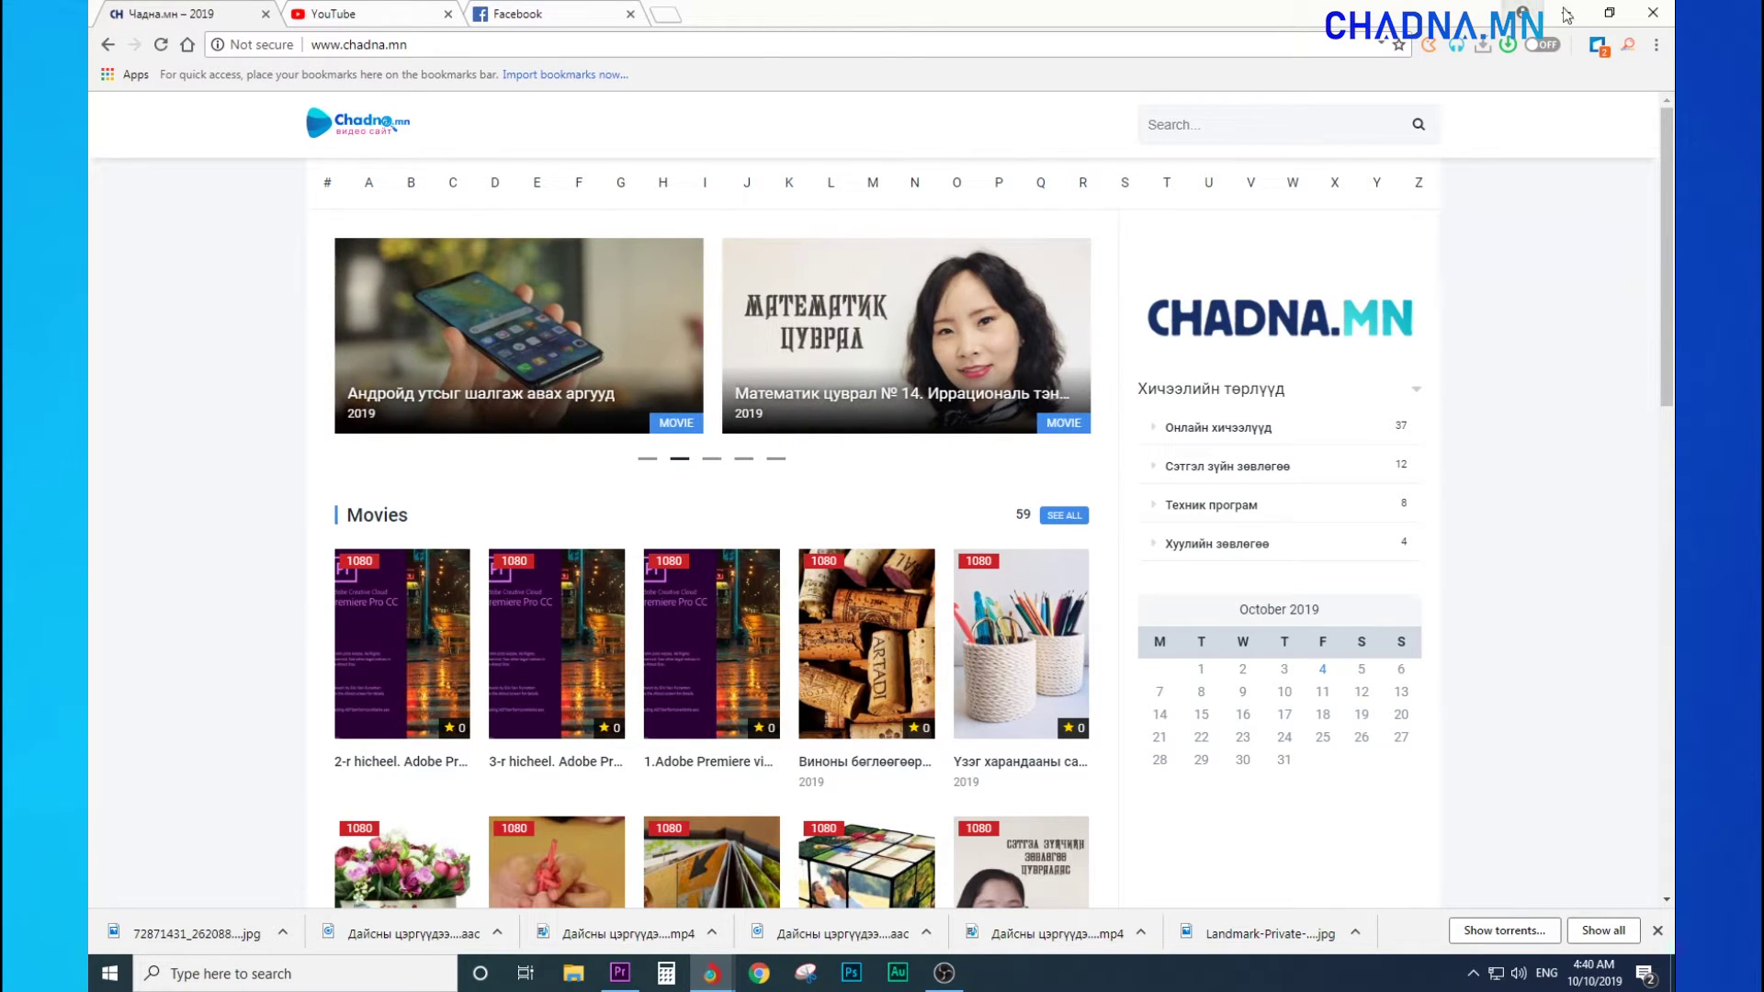
Switch to Premiere Pro and inspect the first group of clips in the LESSON sequence around 00:02:34:24
{"action": "key", "text": "alt+Tab"}
{"action": "left_click", "coordinate": [1018, 131]}
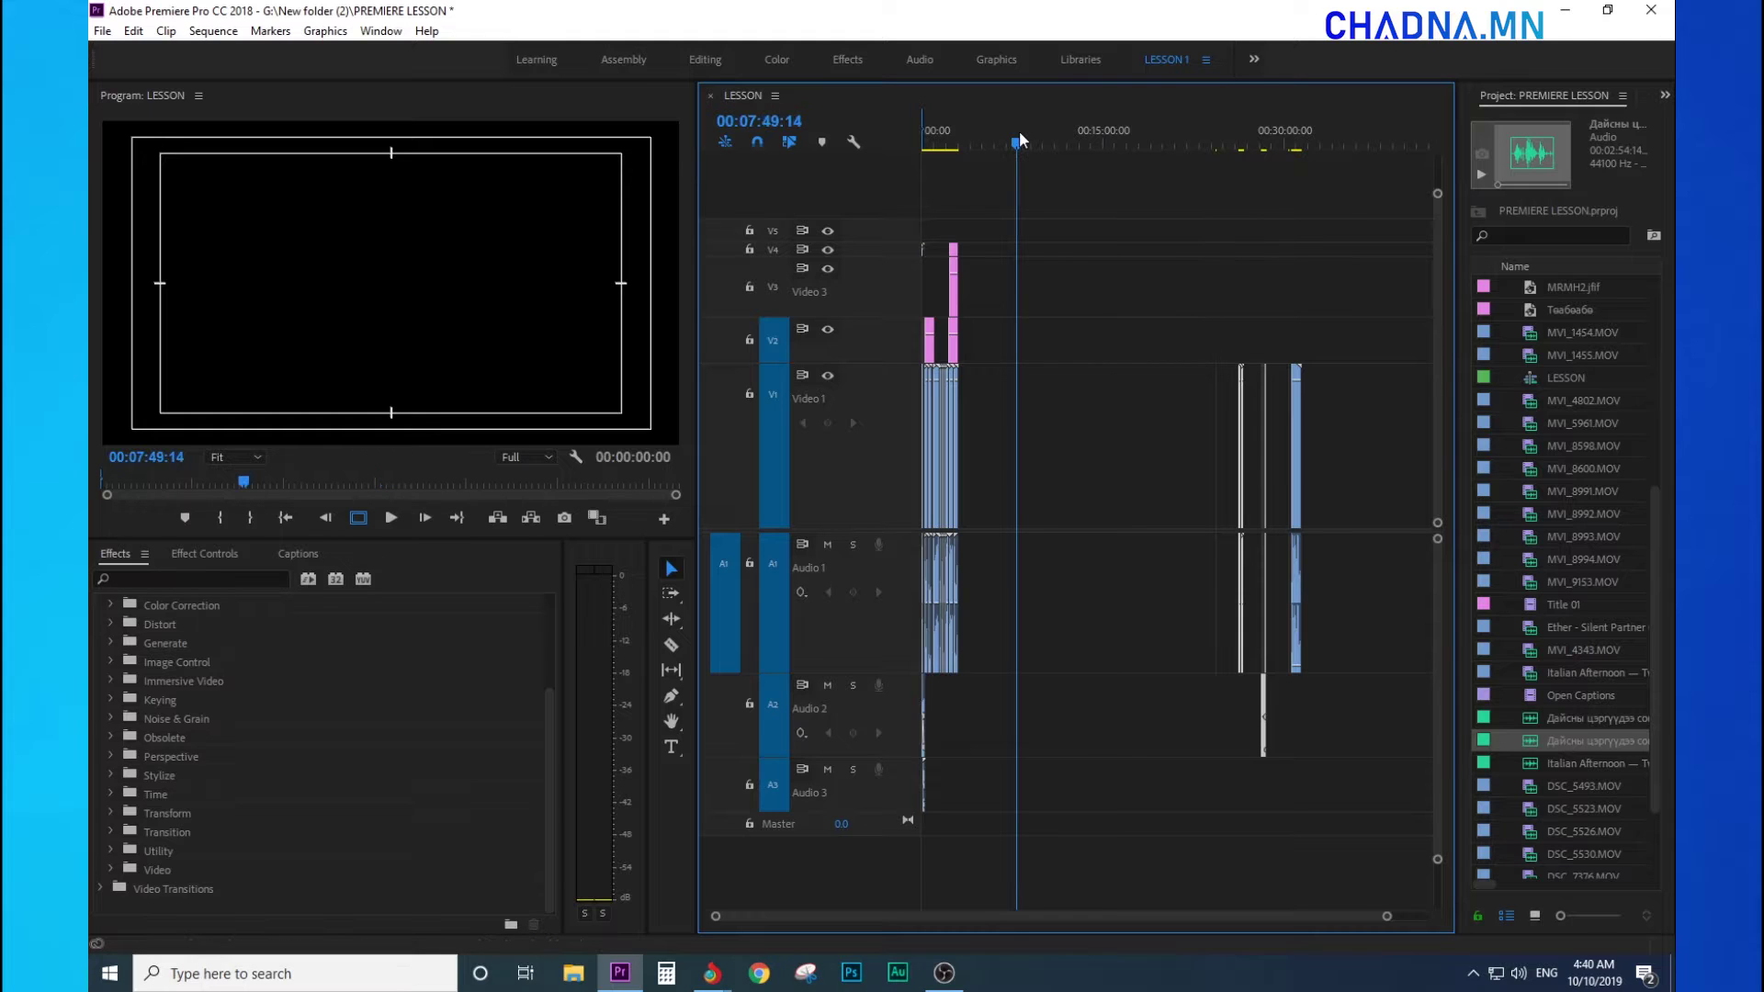
{"action": "left_click", "coordinate": [953, 142]}
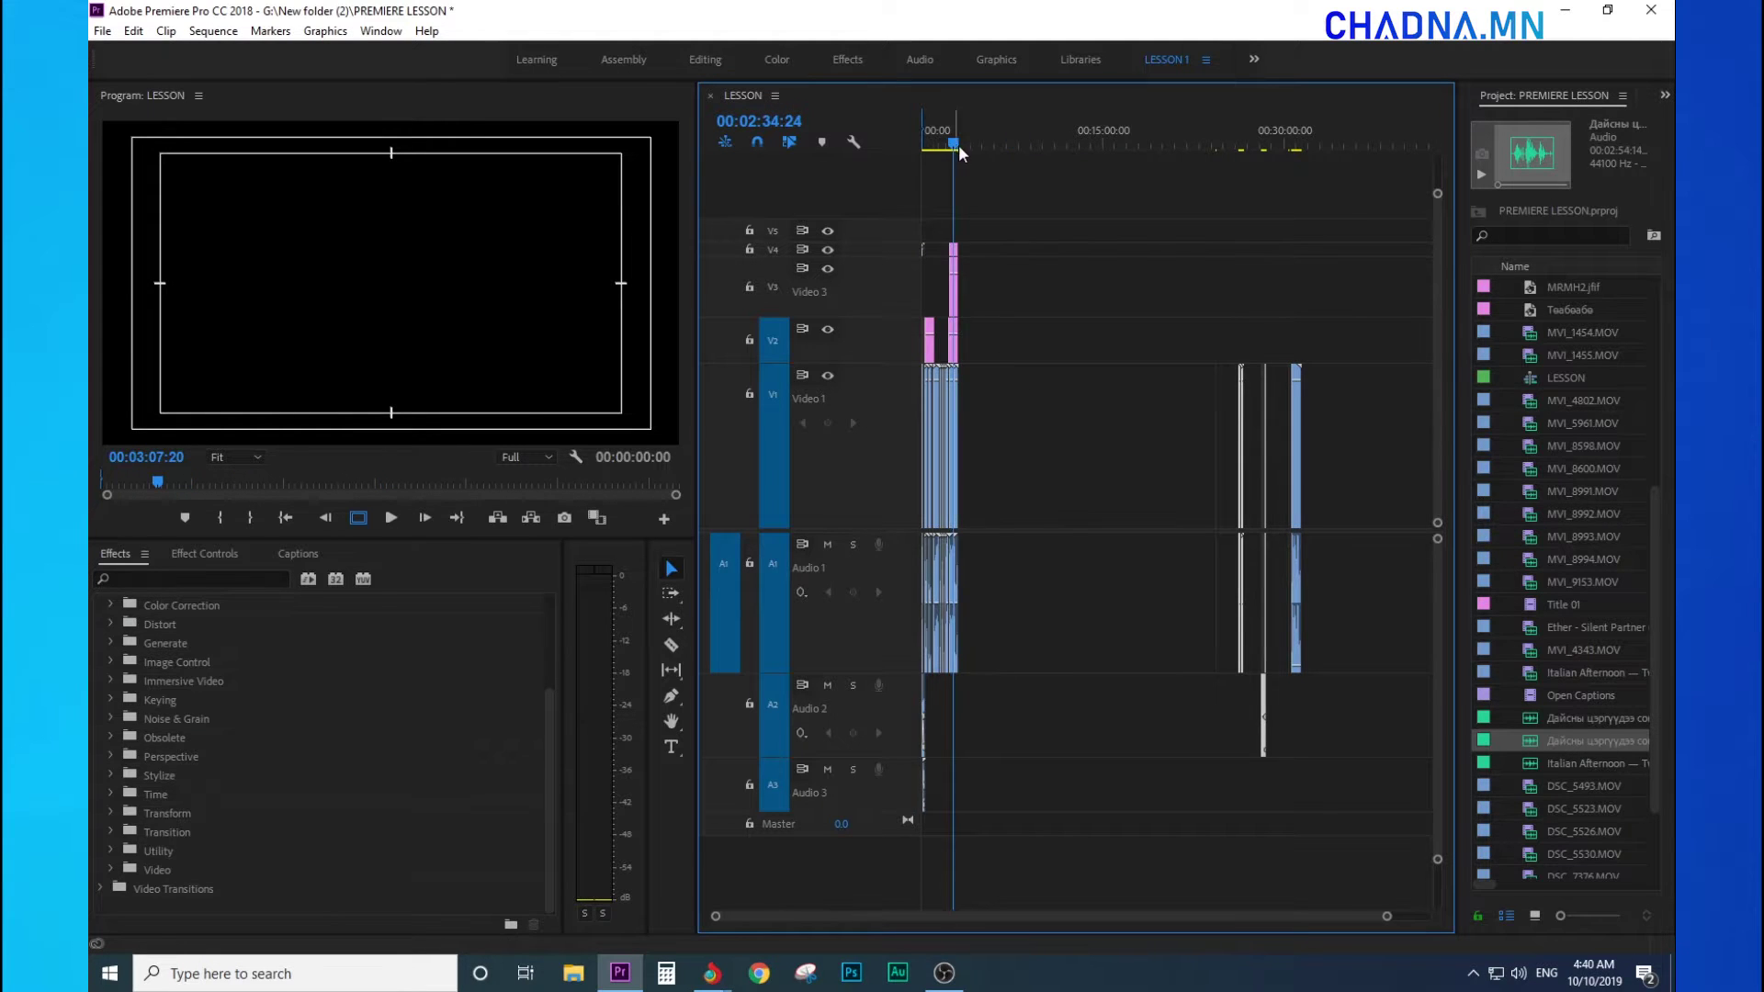
{"action": "key", "text": "equal"}
{"action": "key", "text": "equal"}
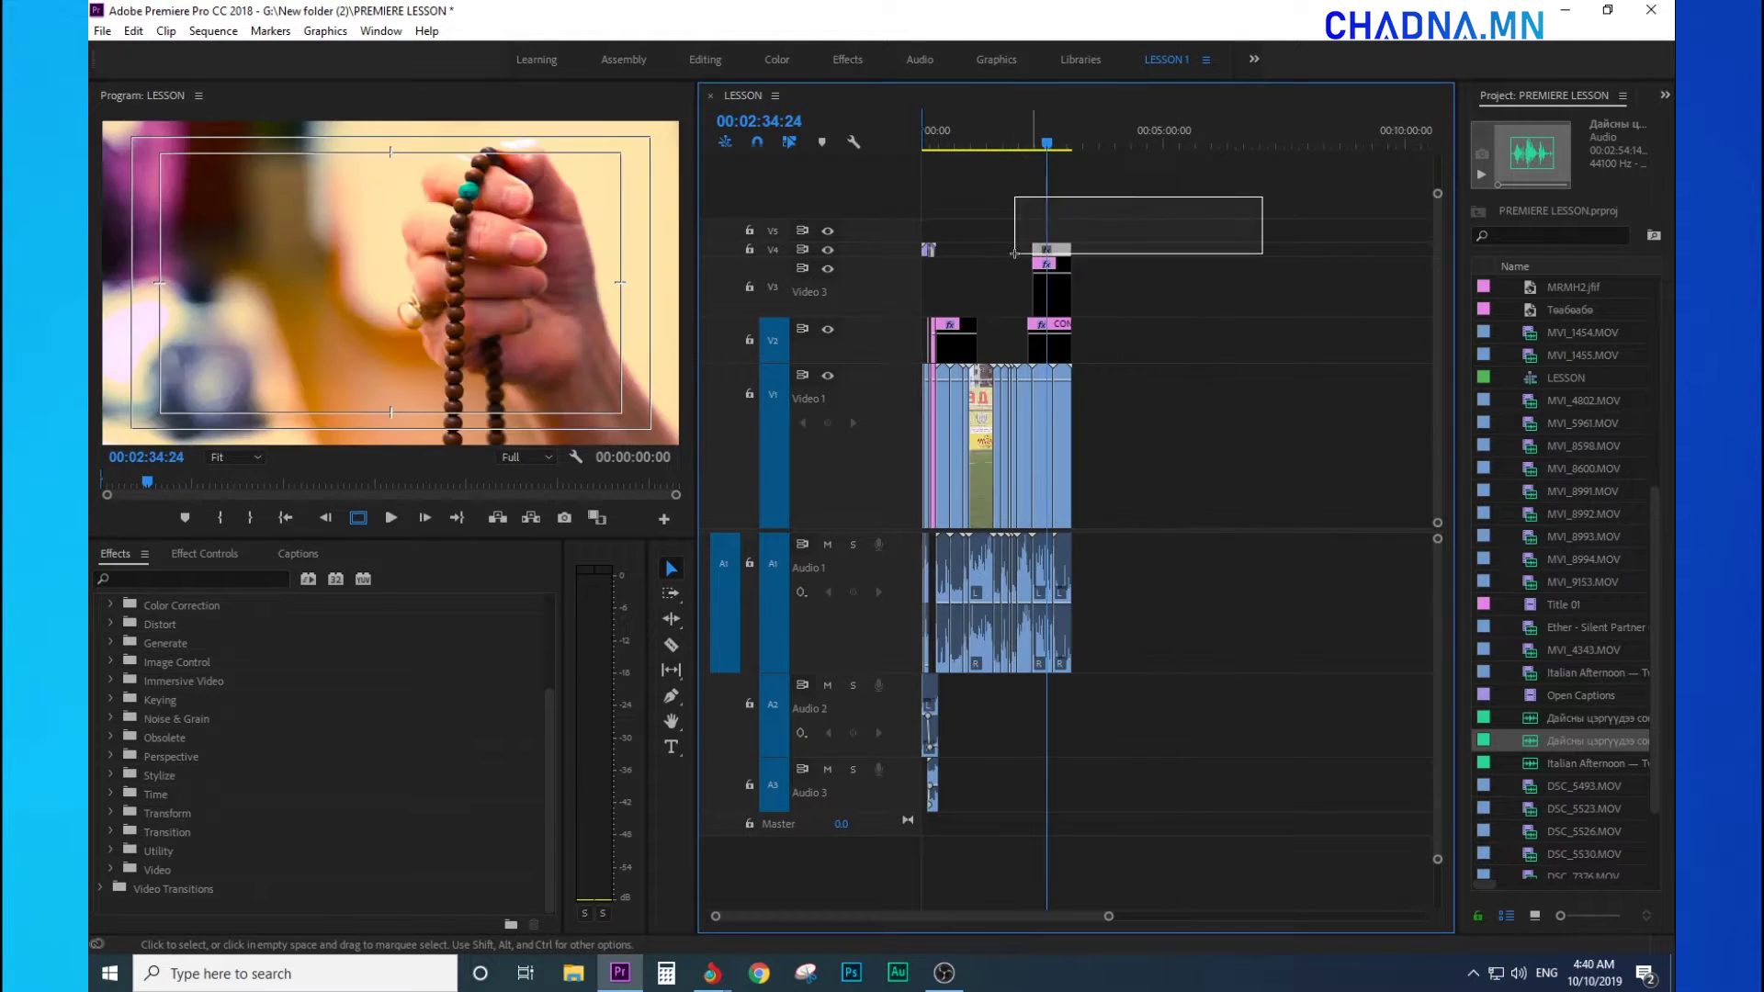
Move the two clips just before 00:26:41:08 earlier on the timeline to leave a gap before the next clips
{"action": "key", "text": "Down"}
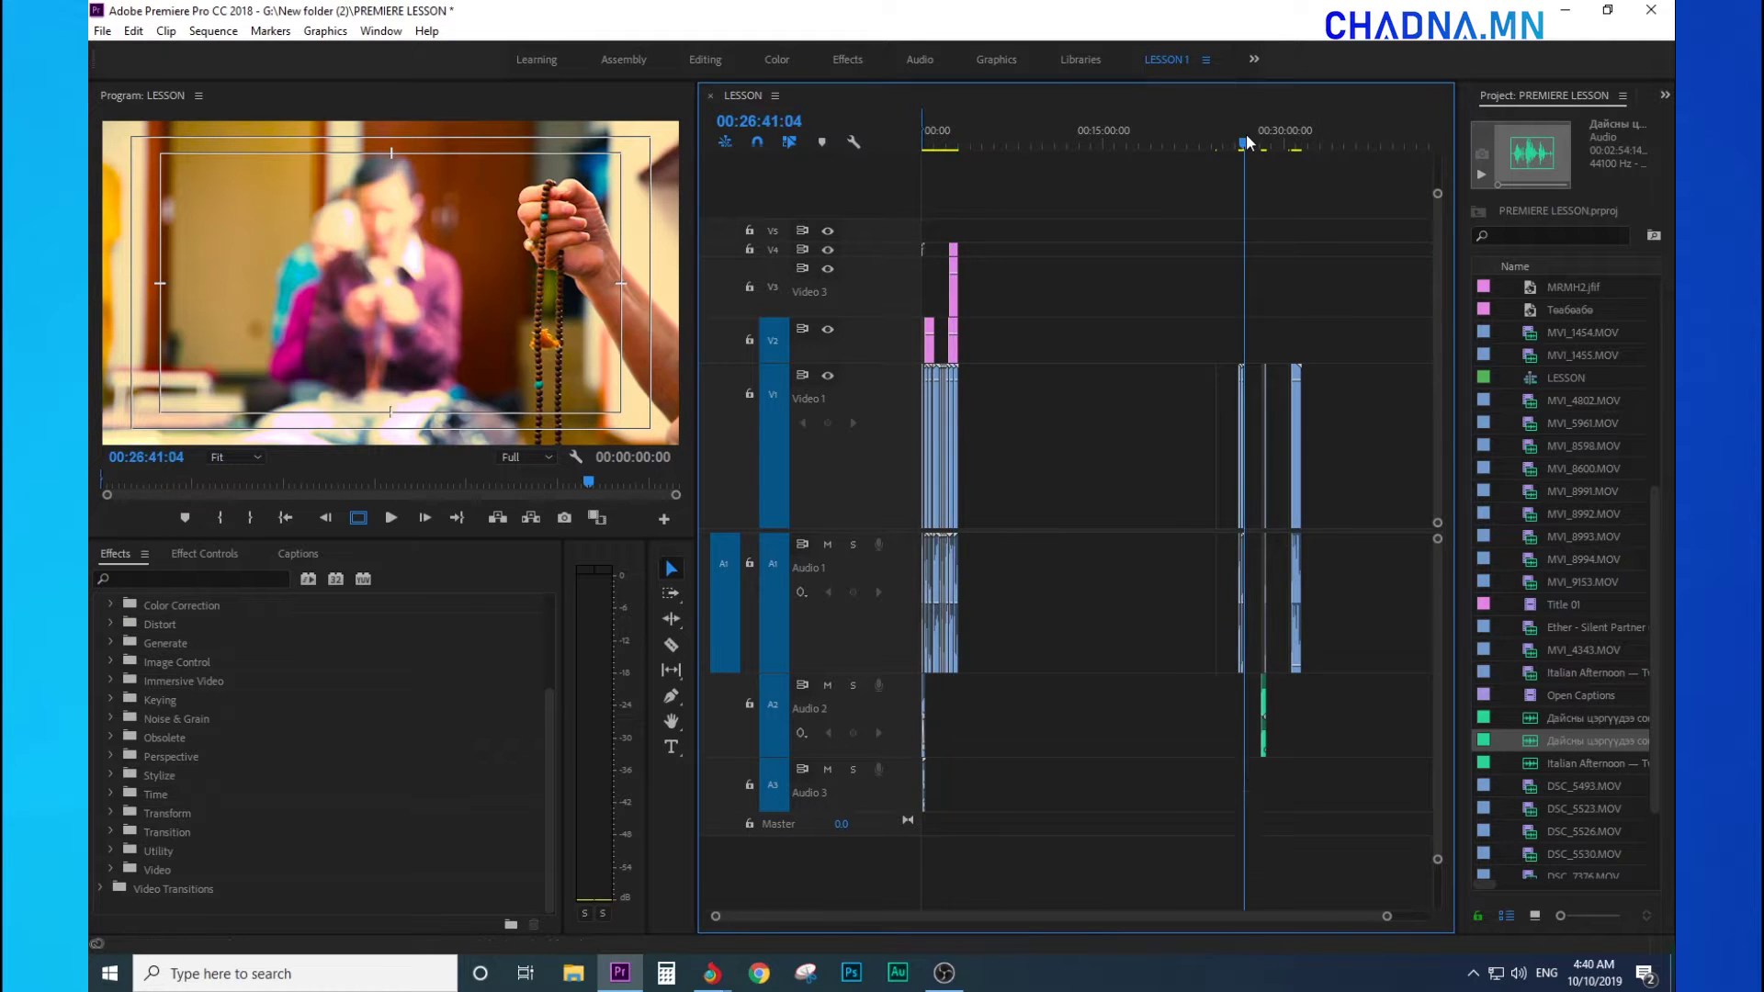
{"action": "key", "text": "equal"}
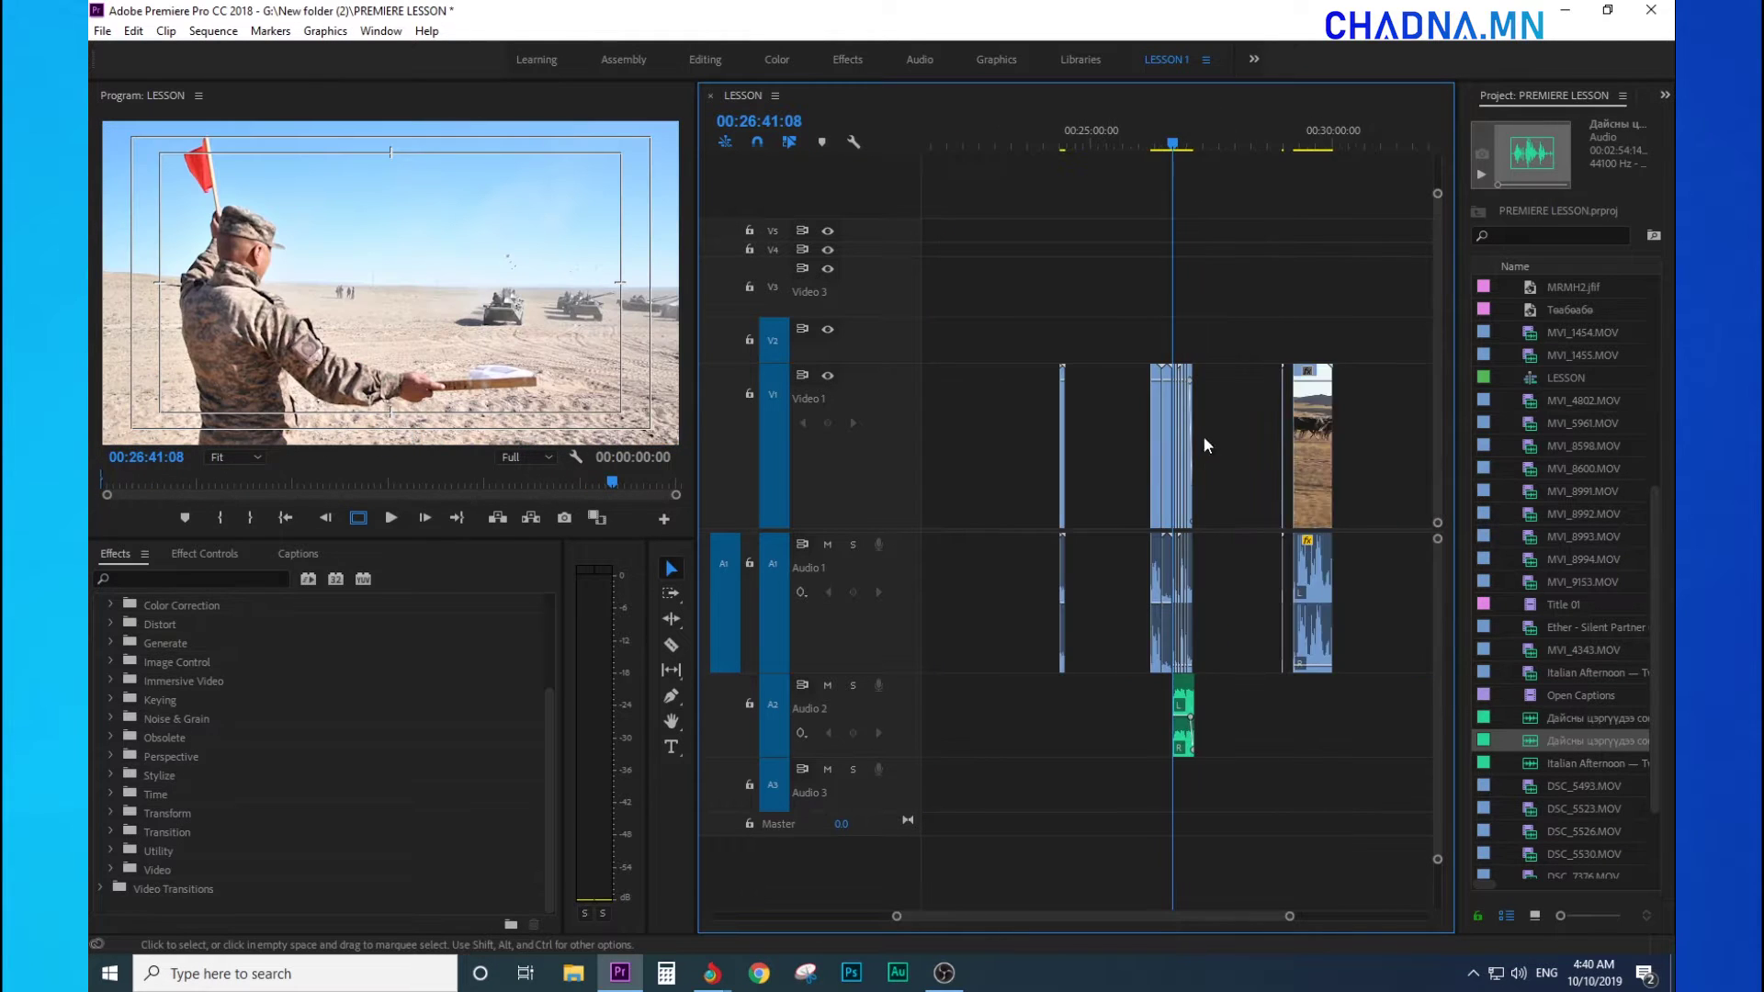
{"action": "key", "text": "equal"}
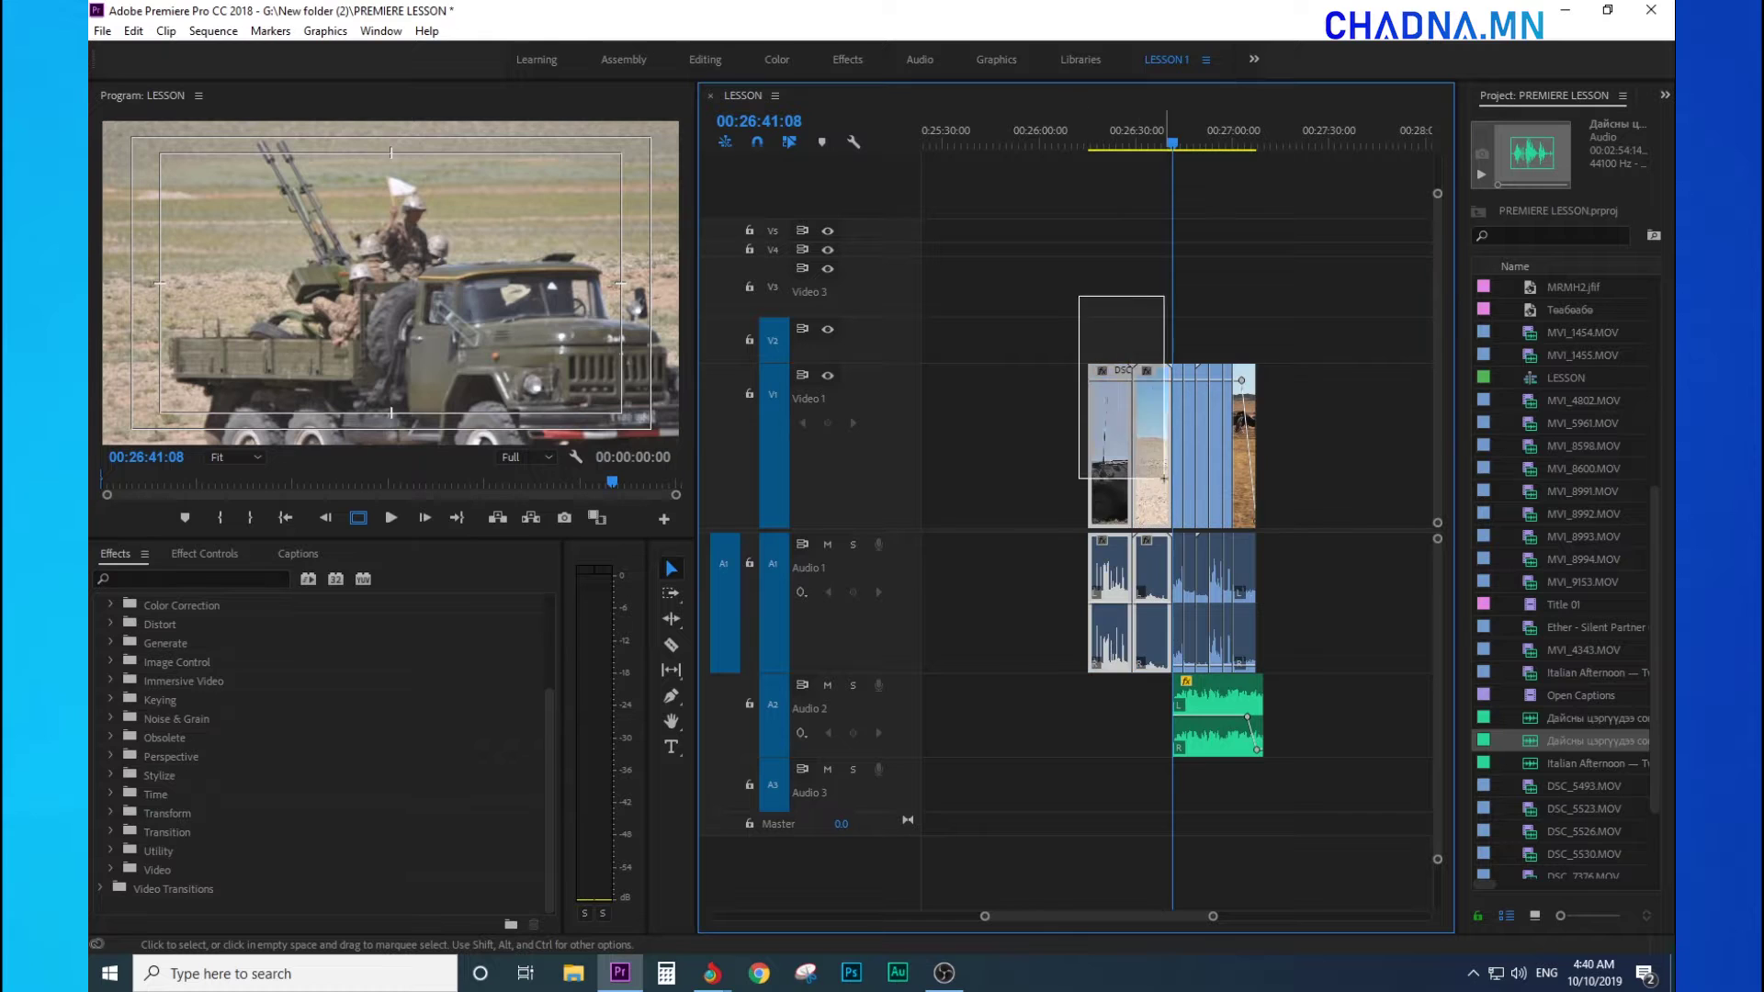
{"action": "left_click_drag", "start_coordinate": [1095, 485], "coordinate": [979, 485]}
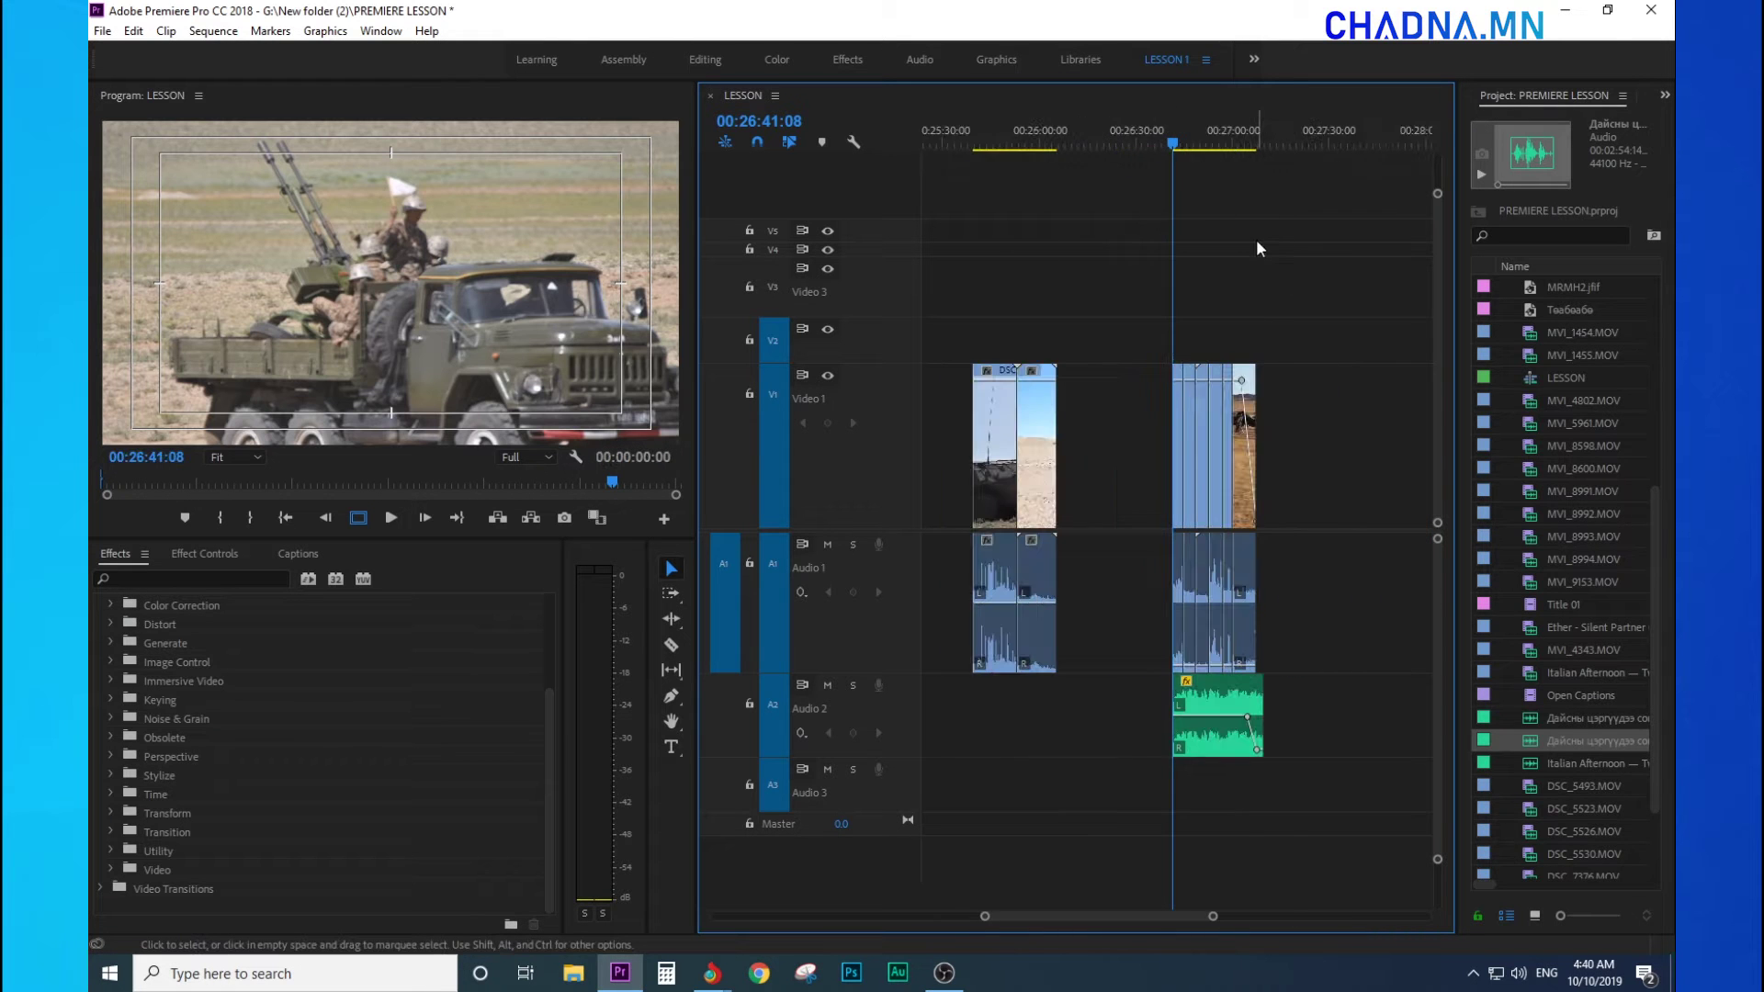
Examine the clip segment starting at 00:26:41:08 together with the music clip beneath it on Audio 2
{"action": "key", "text": "equal"}
{"action": "key", "text": "equal"}
{"action": "key", "text": "equal"}
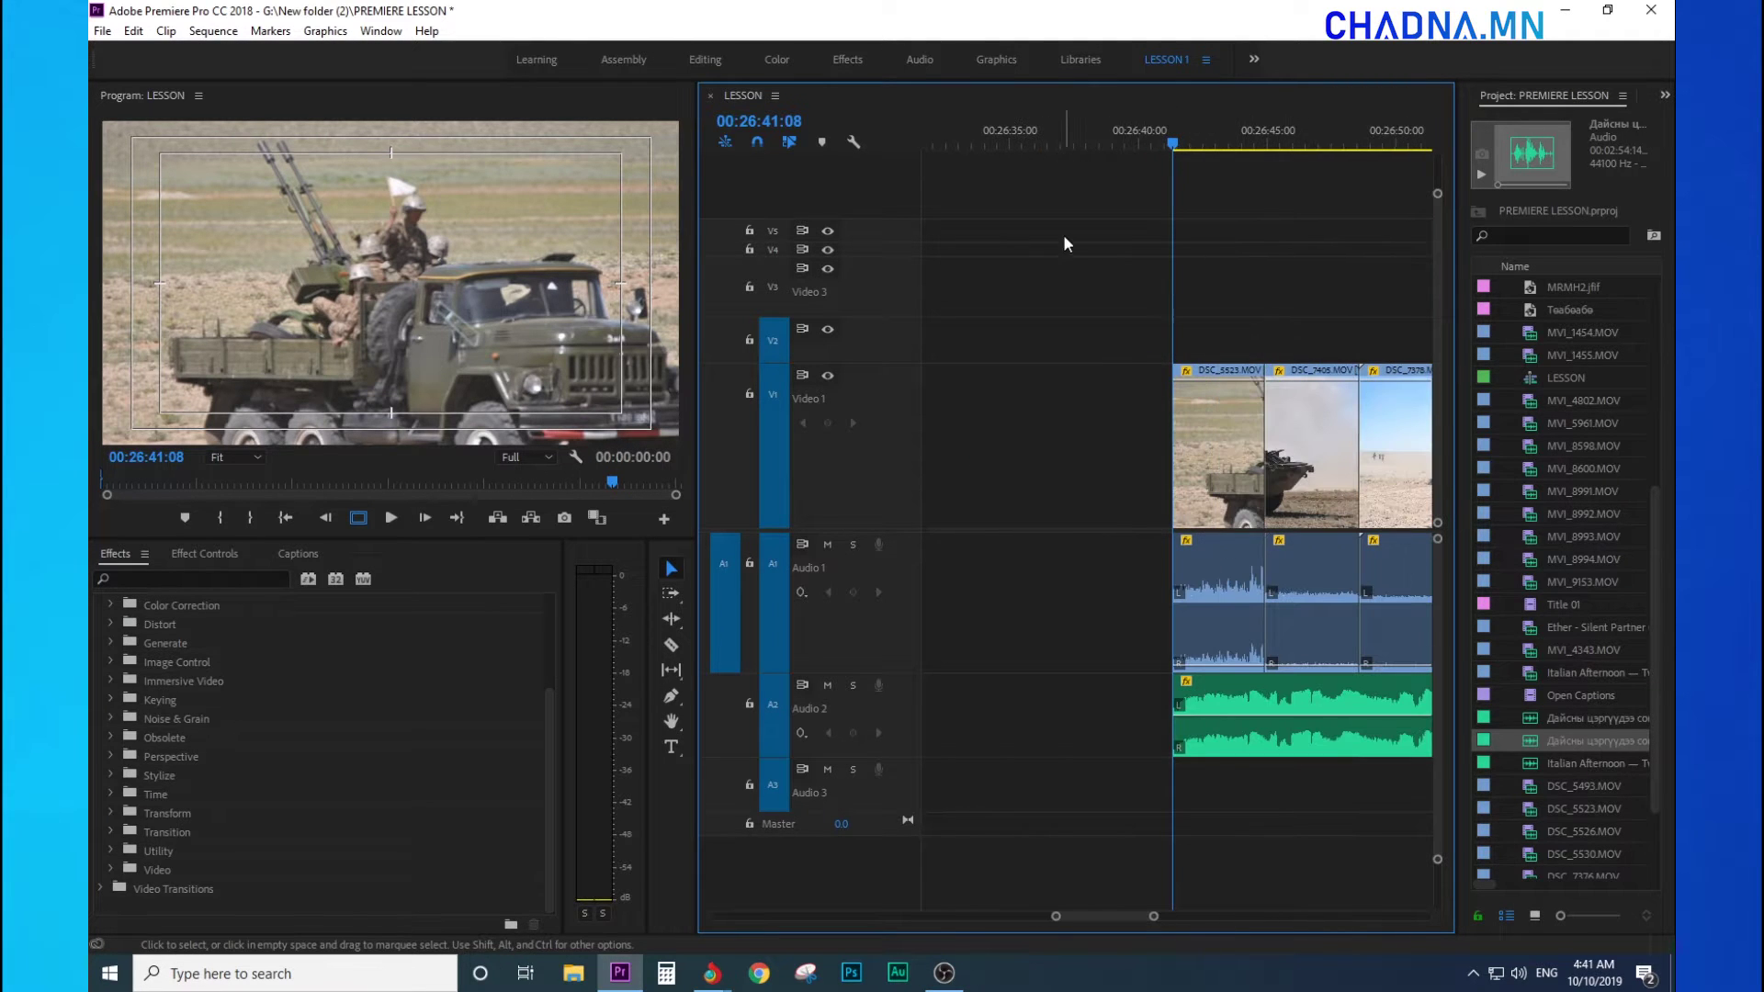
{"action": "key", "text": "minus"}
{"action": "key", "text": "minus"}
{"action": "key", "text": "minus"}
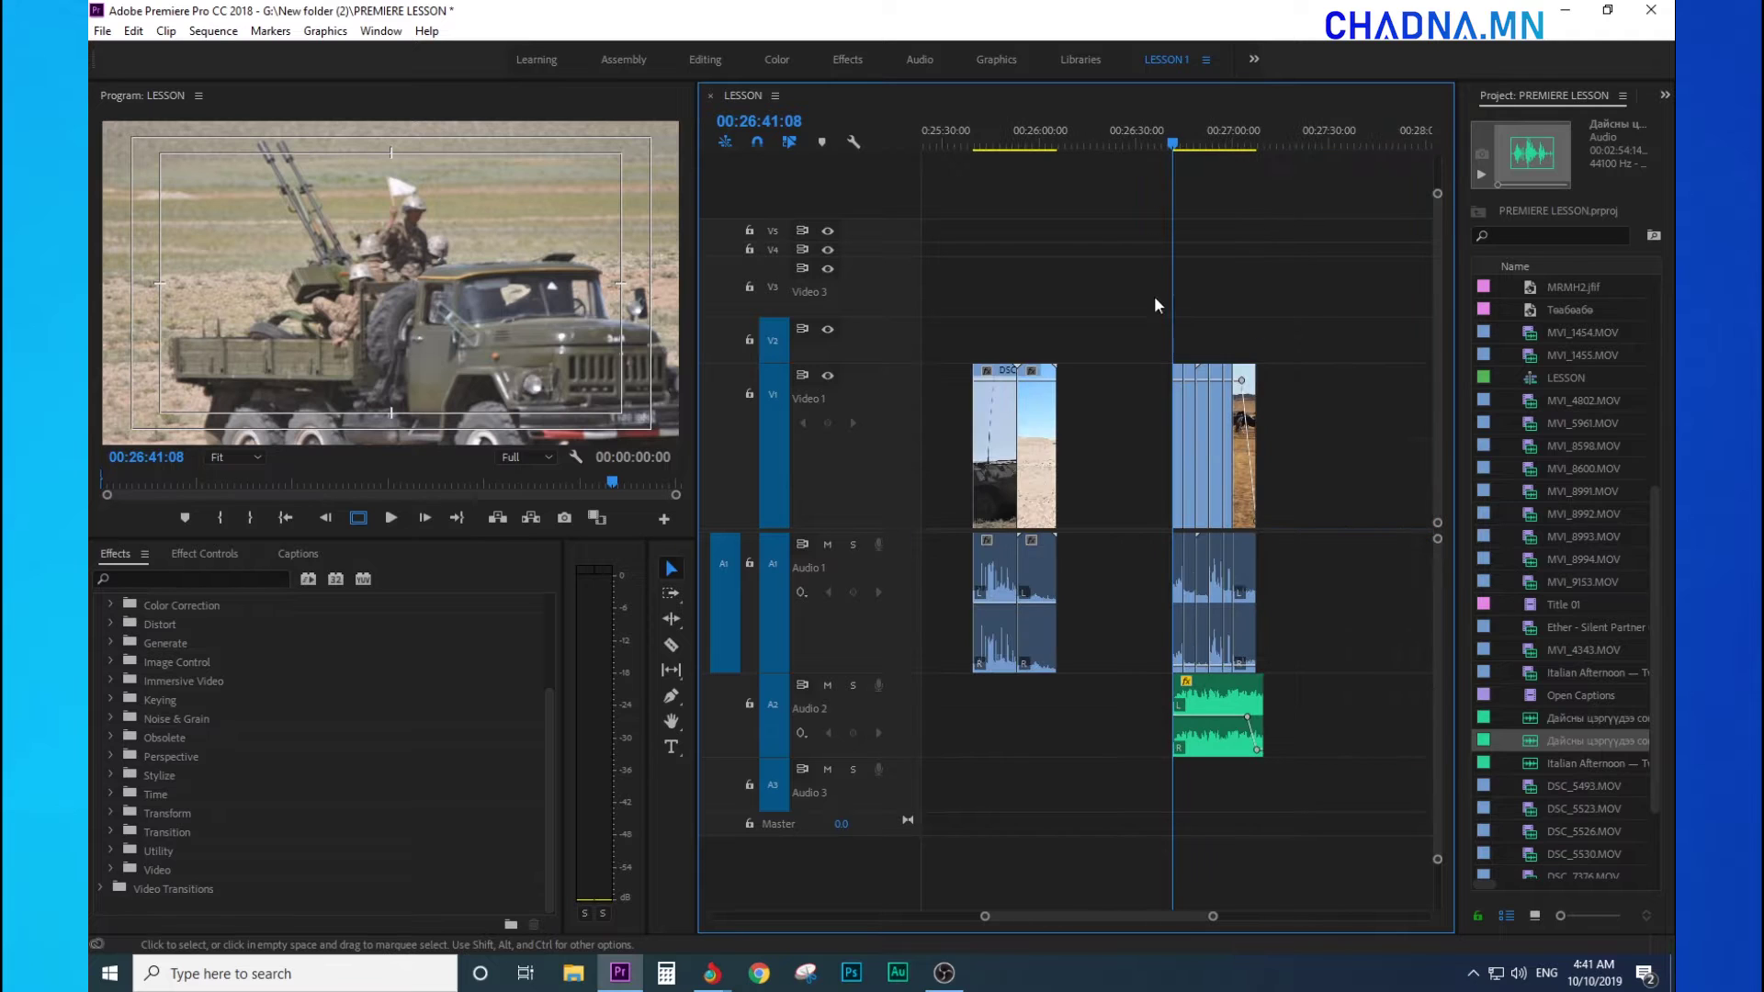
{"action": "key", "text": "equal"}
{"action": "key", "text": "equal"}
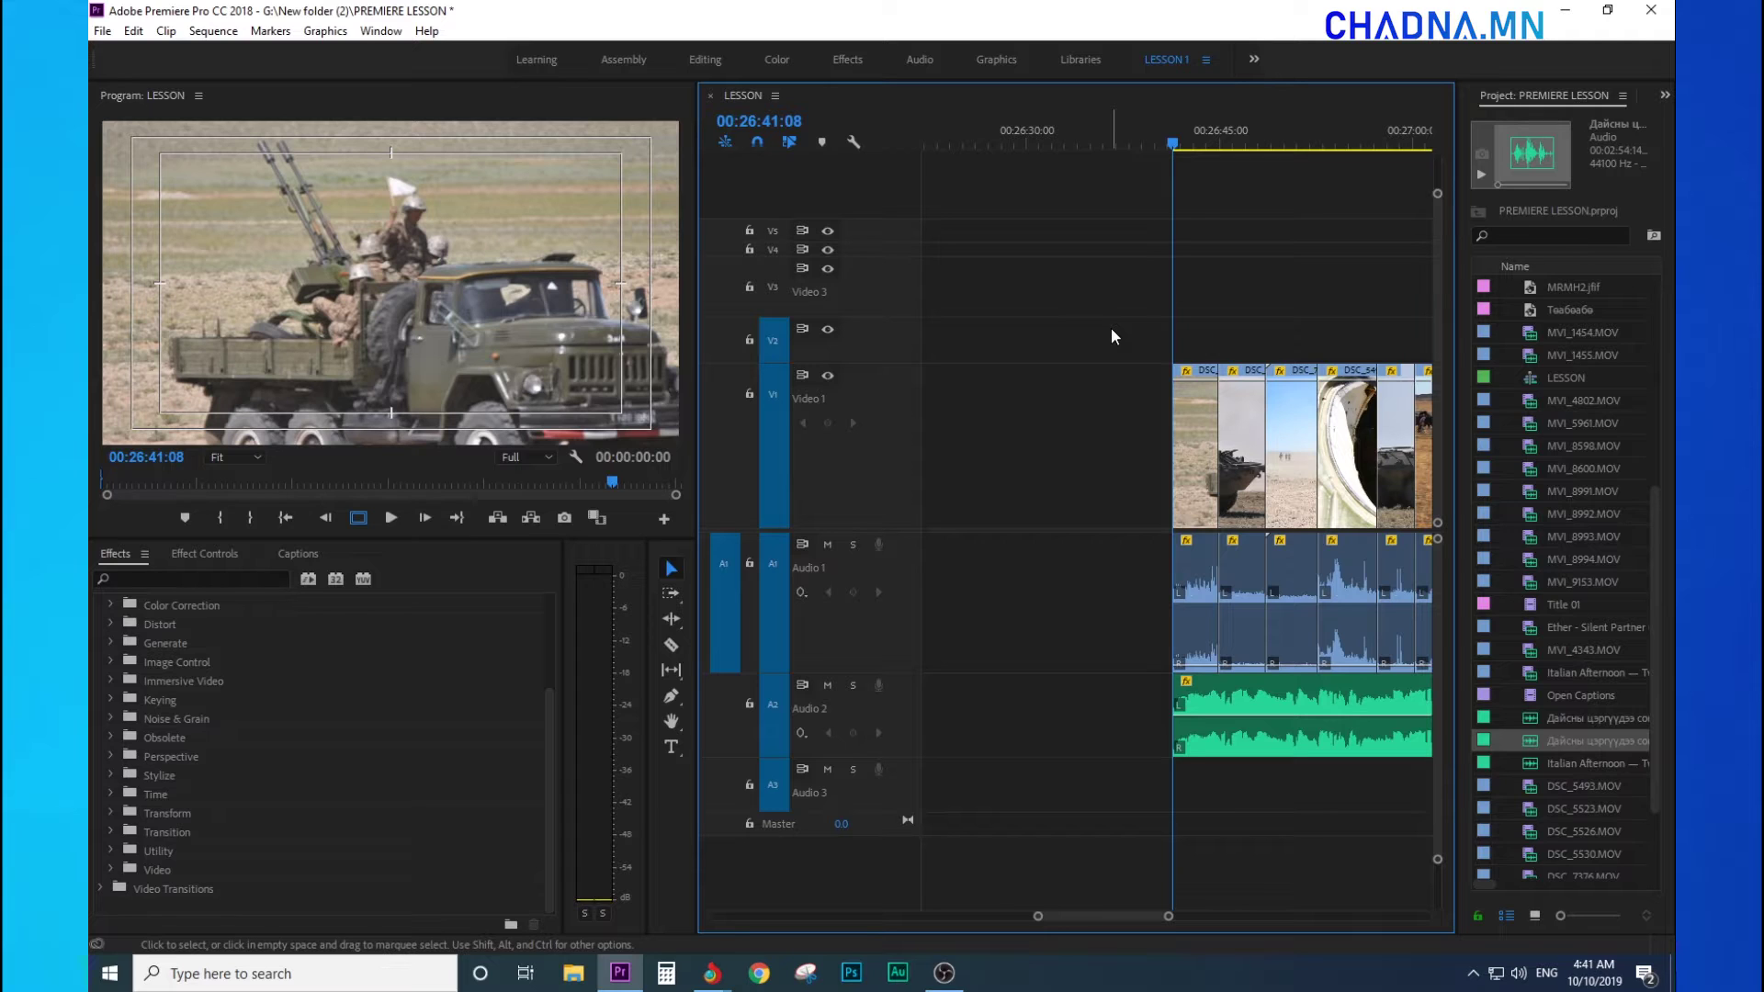
{"action": "scroll", "coordinate": [1135, 320], "scroll_direction": "down", "scroll_amount": 3}
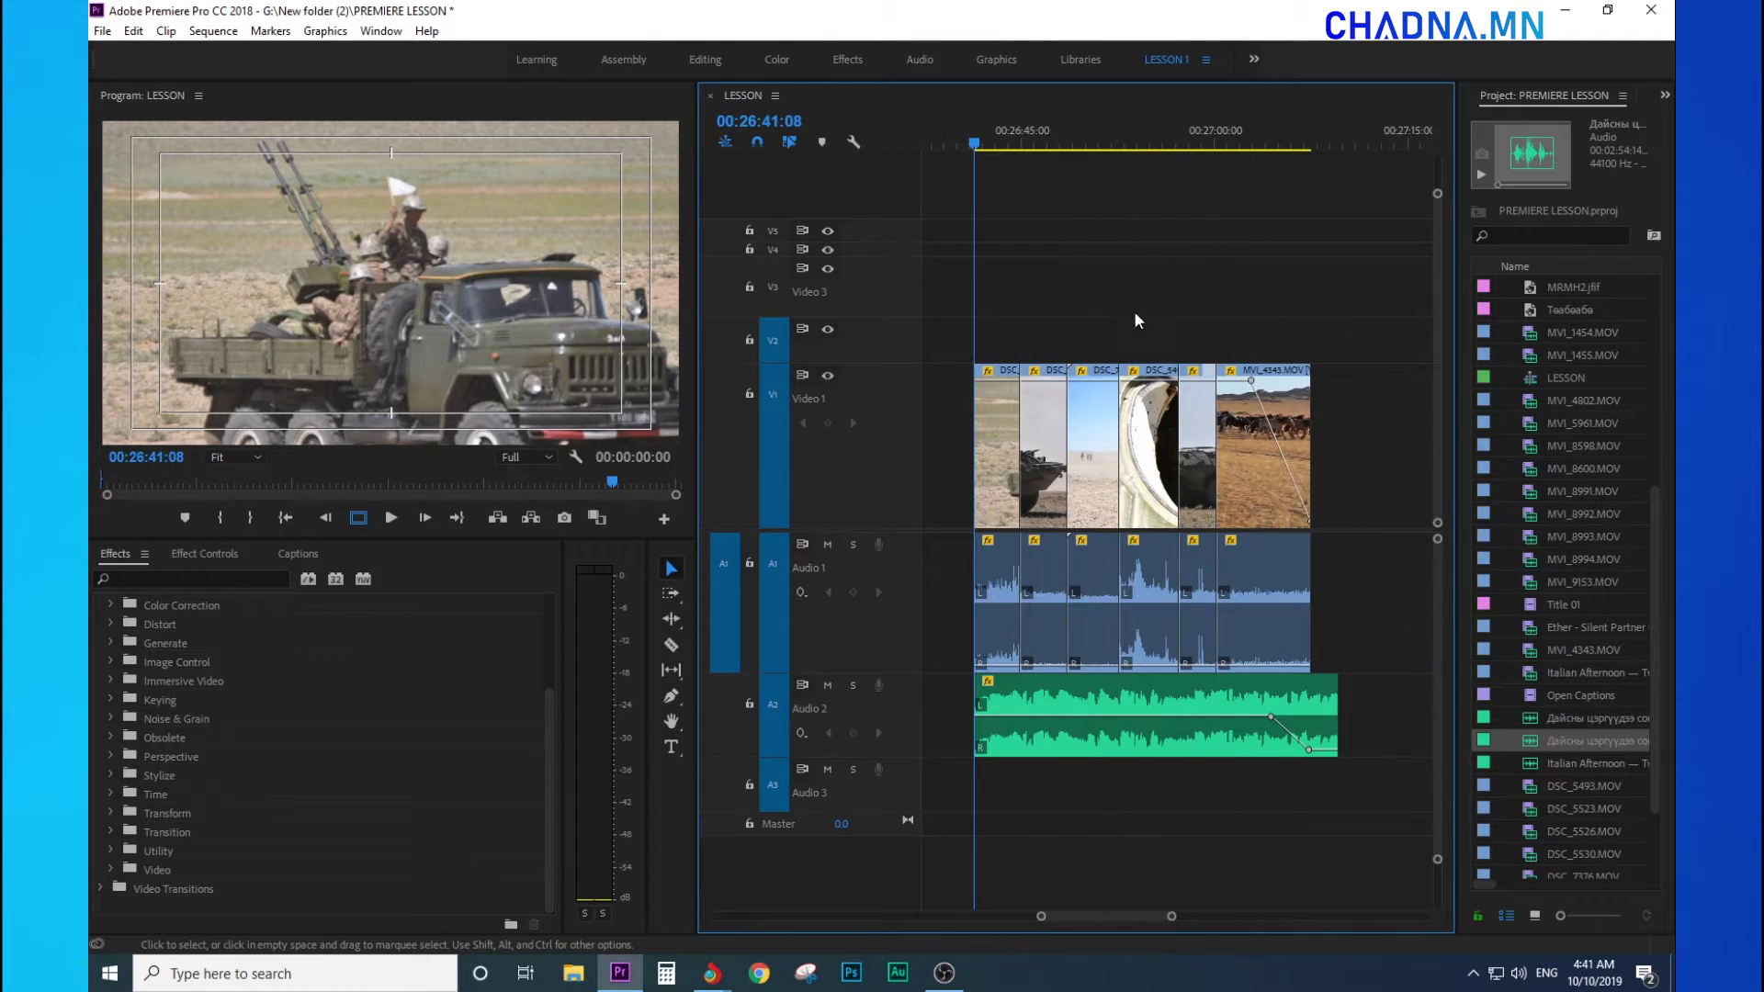
{"action": "mouse_move", "coordinate": [939, 189]}
{"action": "left_mouse_down"}
{"action": "mouse_move", "coordinate": [1016, 404]}
{"action": "mouse_move", "coordinate": [1021, 340]}
{"action": "mouse_move", "coordinate": [1022, 397]}
{"action": "mouse_move", "coordinate": [938, 191]}
{"action": "left_mouse_up"}
{"action": "left_click_drag", "start_coordinate": [1100, 236], "coordinate": [990, 255]}
{"action": "key", "text": "="}
{"action": "key", "text": "="}
{"action": "key", "text": "="}
{"action": "key", "text": "="}
{"action": "key", "text": "="}
{"action": "key", "text": "minus"}
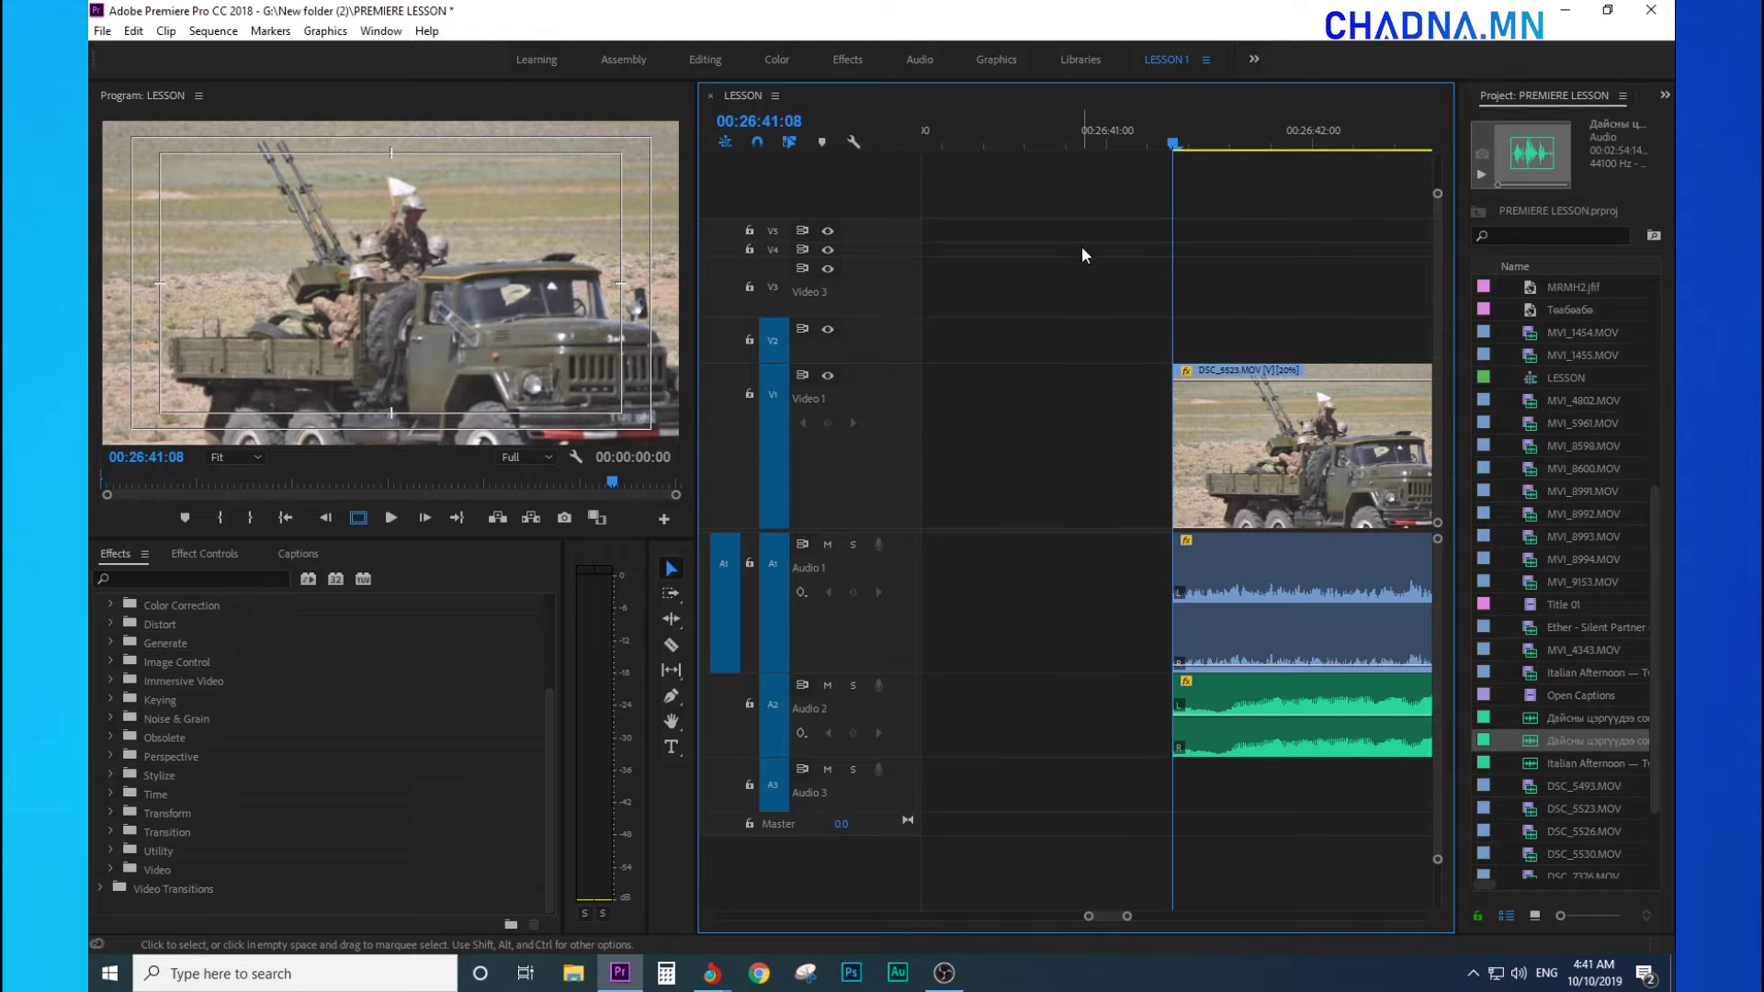
{"action": "key", "text": "minus"}
{"action": "key", "text": "minus"}
{"action": "key", "text": "minus"}
{"action": "key", "text": "minus"}
{"action": "key", "text": "minus"}
{"action": "key", "text": "equal"}
{"action": "key", "text": "equal"}
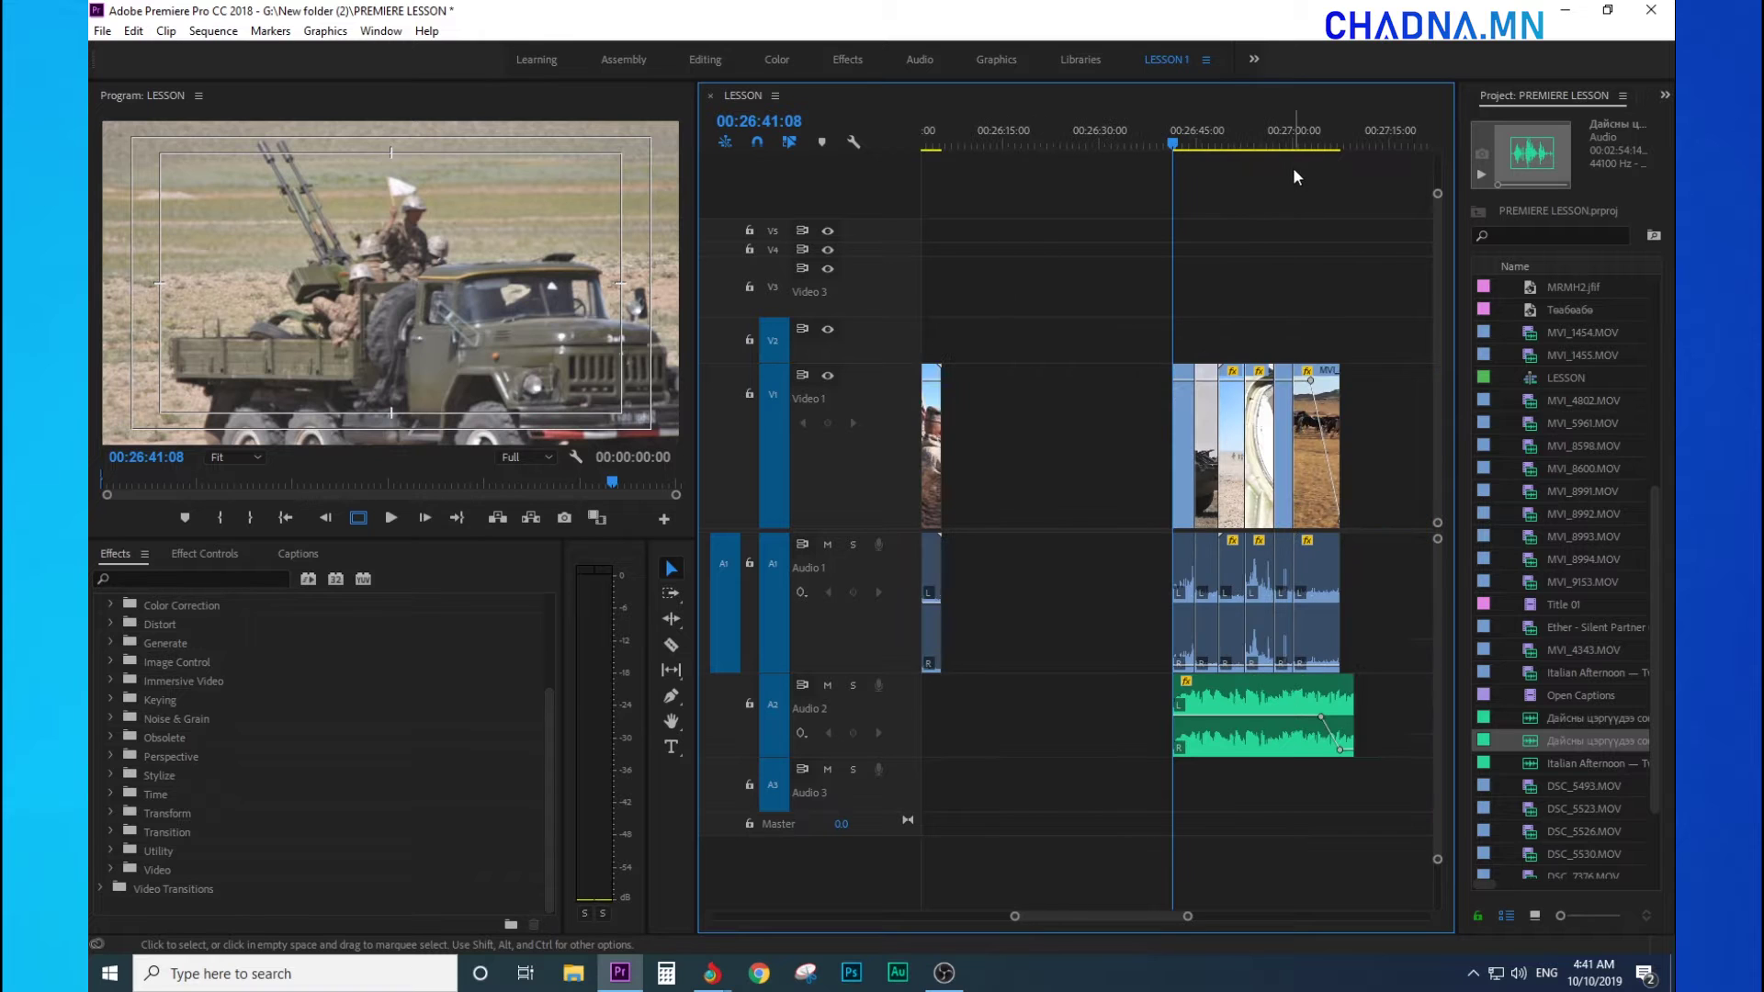
Check the end of the segment and play it through from 00:26:41:00
{"action": "left_click", "coordinate": [1353, 128]}
{"action": "key", "text": "minus"}
{"action": "key", "text": "equal"}
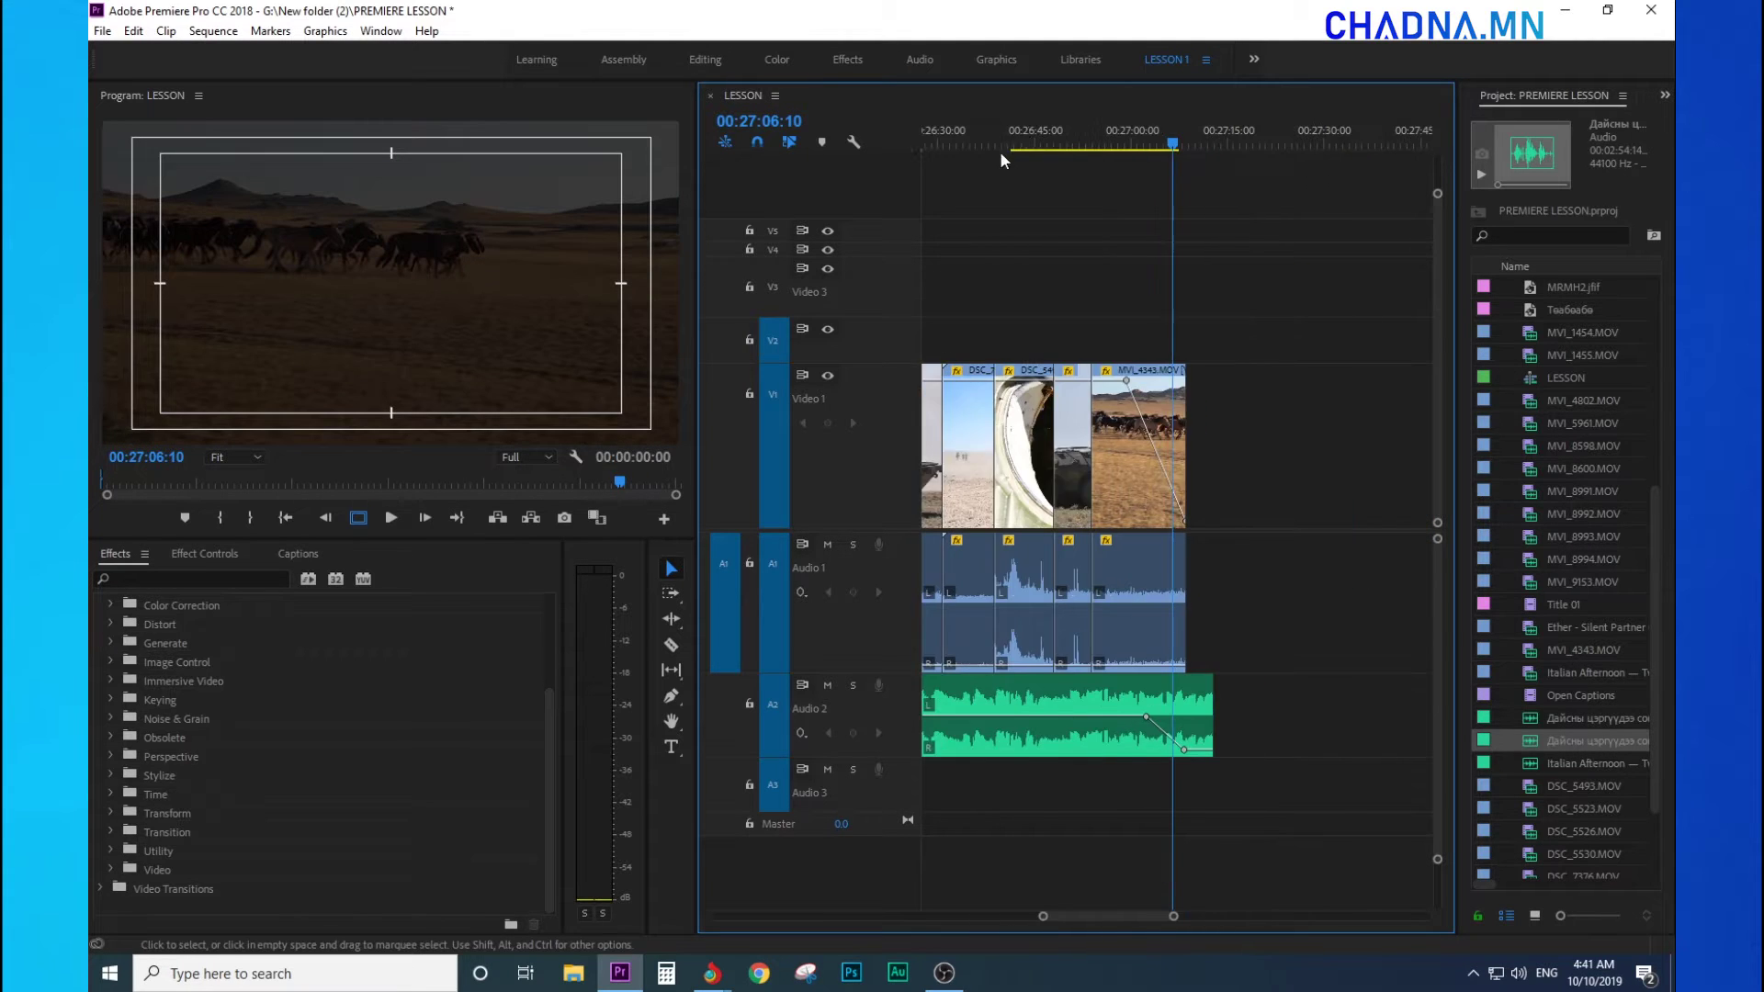
{"action": "key", "text": "minus"}
{"action": "left_click", "coordinate": [1010, 134]}
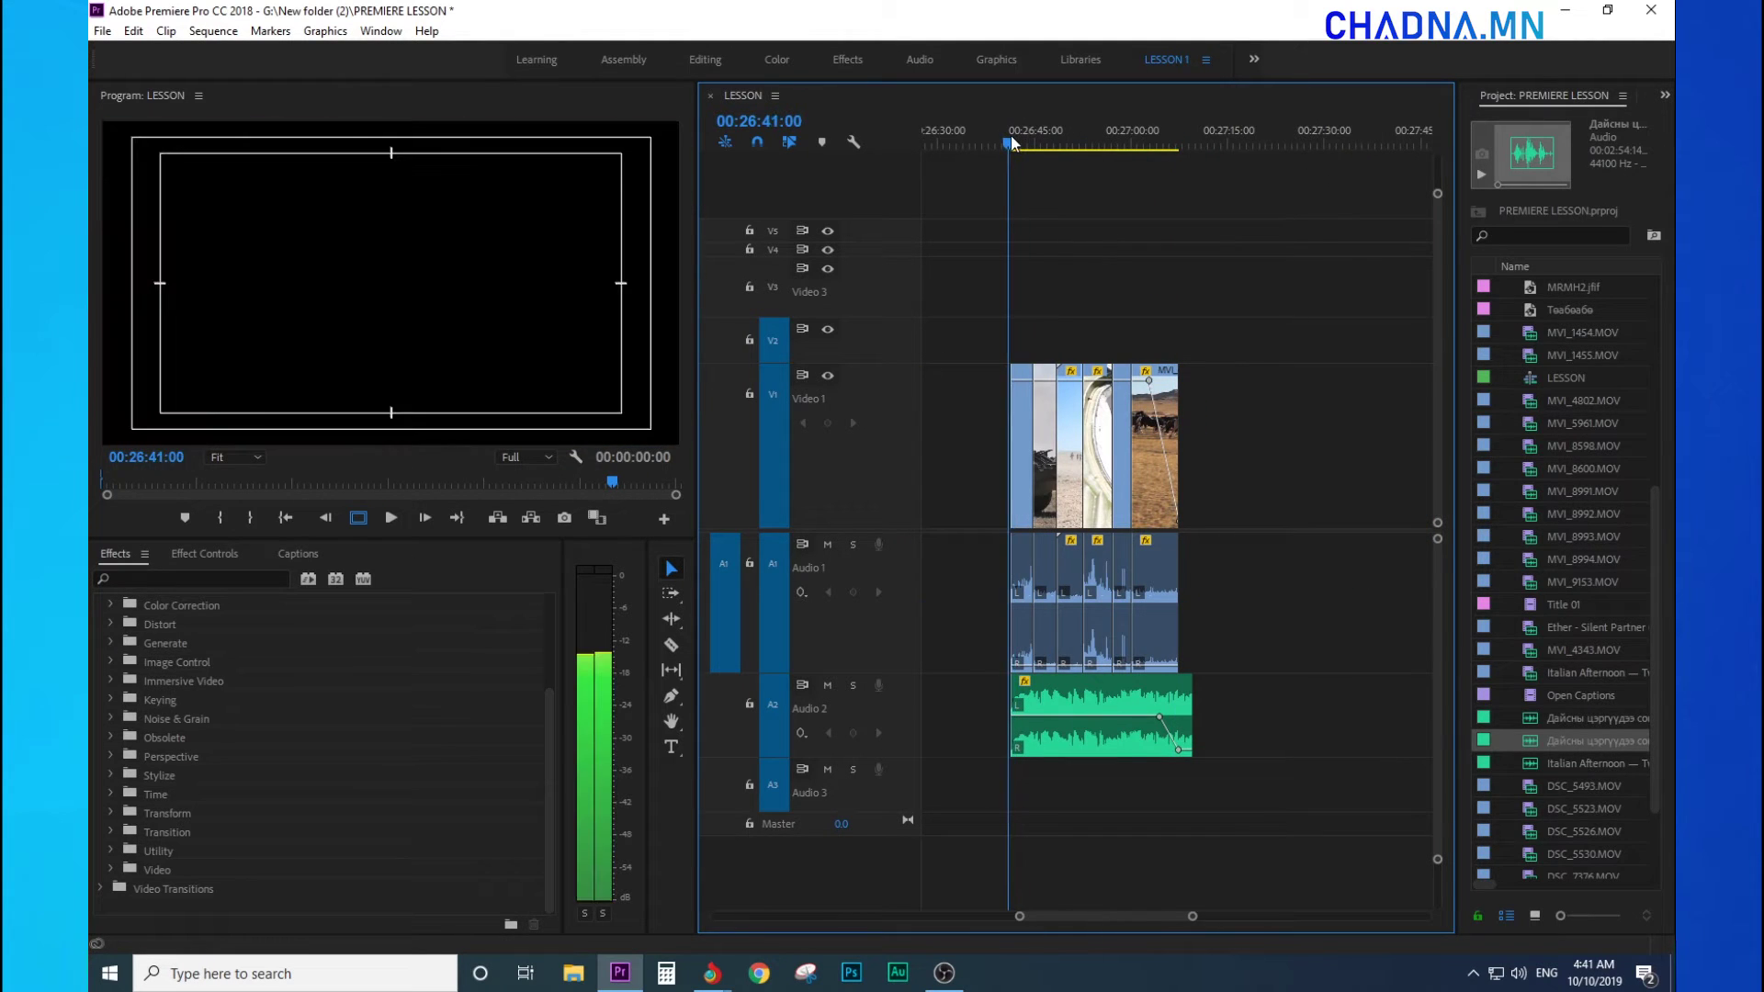
{"action": "left_click_drag", "start_coordinate": [1114, 198], "coordinate": [803, 294]}
{"action": "left_click_drag", "start_coordinate": [977, 152], "coordinate": [1142, 275]}
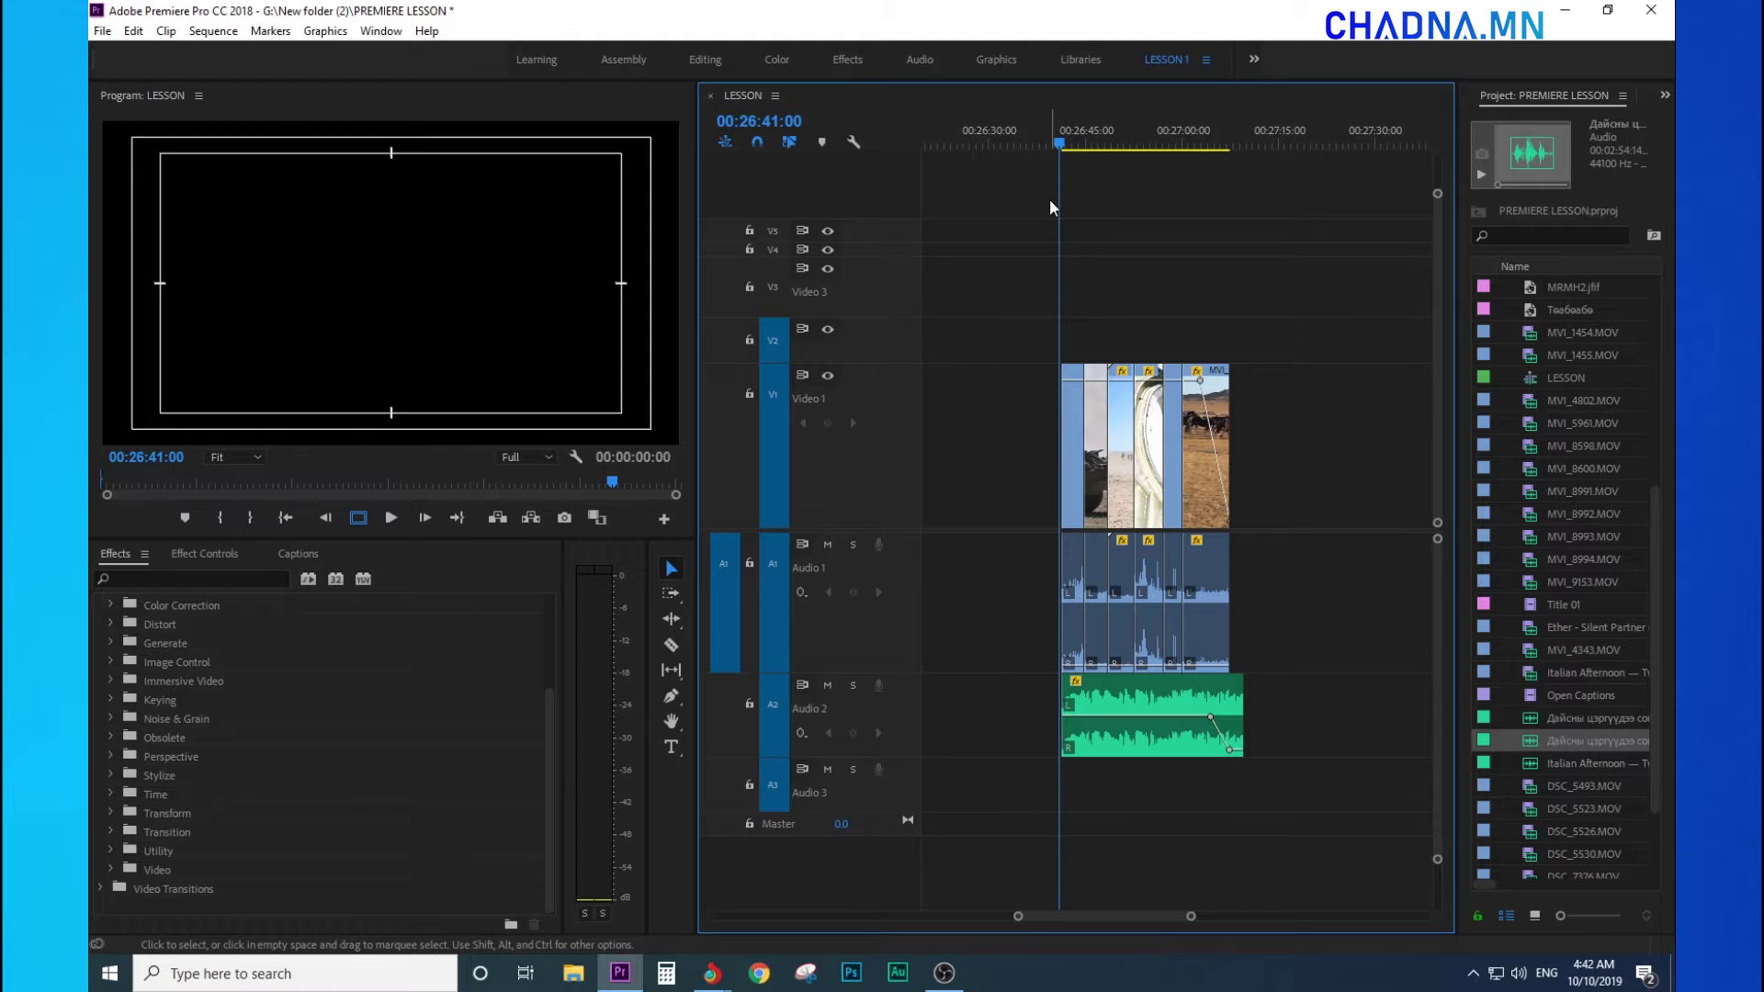
{"action": "key", "text": "space"}
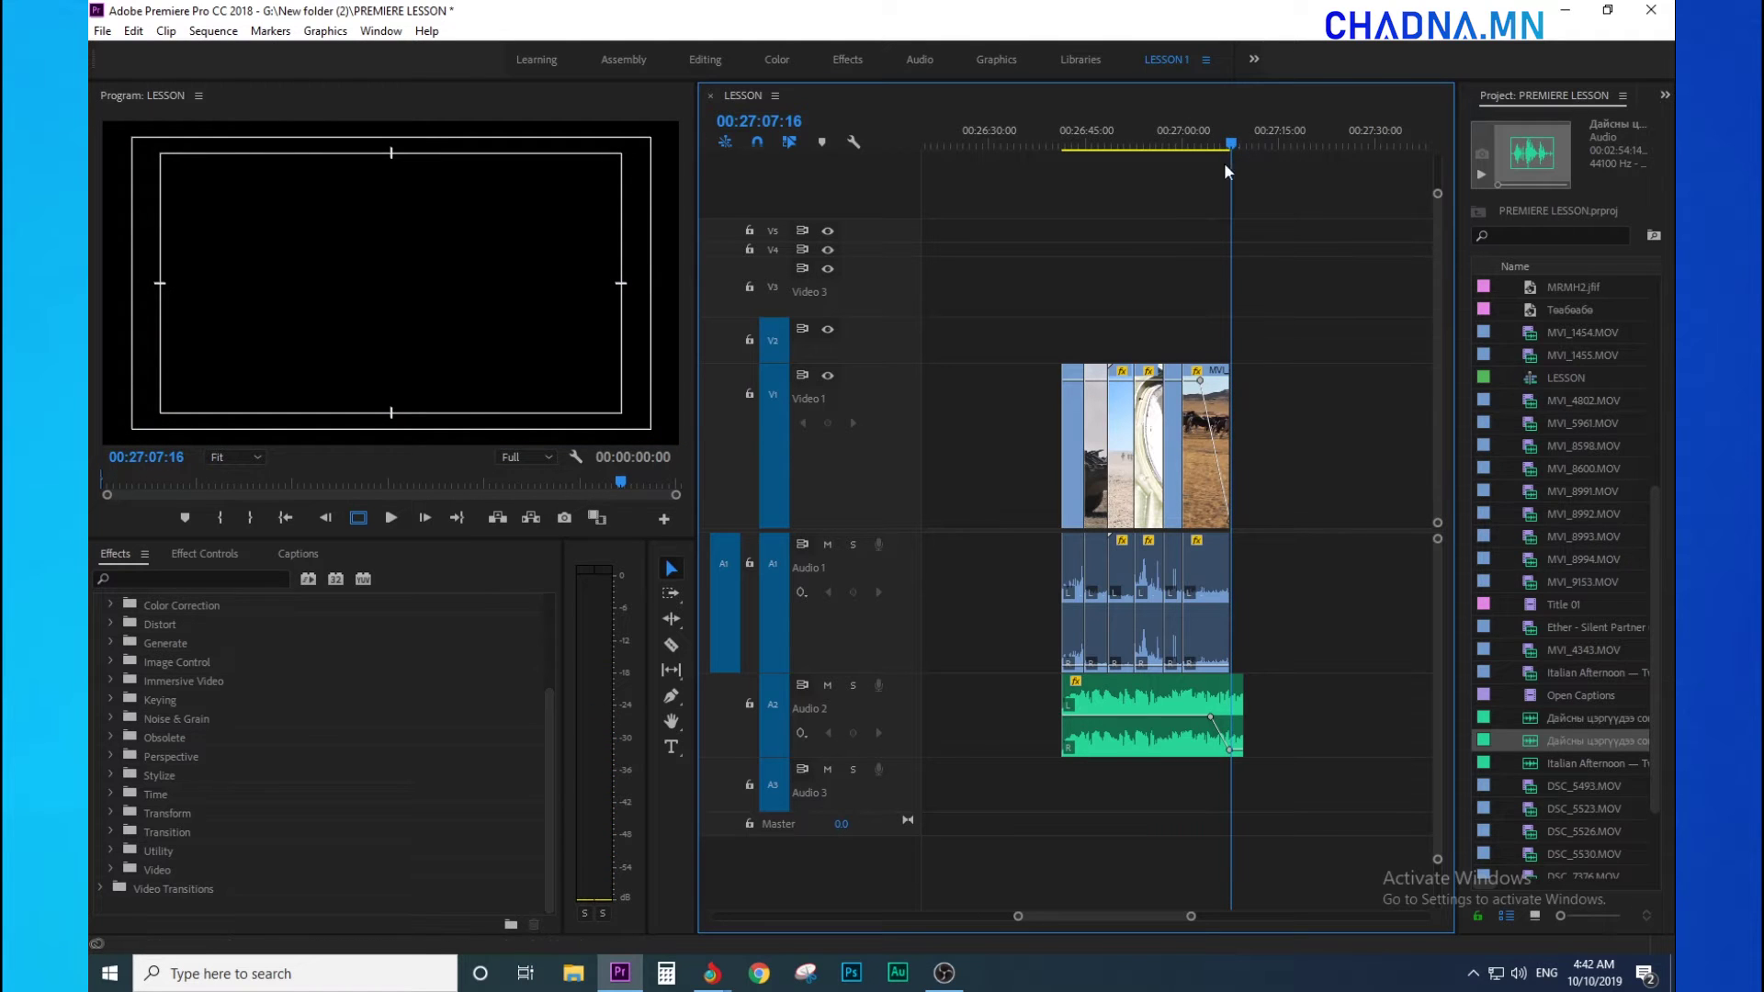
Trim the end of the music clip on Audio 2 back to the end of the last video clip at 00:27:07:16
{"action": "key", "text": "="}
{"action": "key", "text": "="}
{"action": "key", "text": "="}
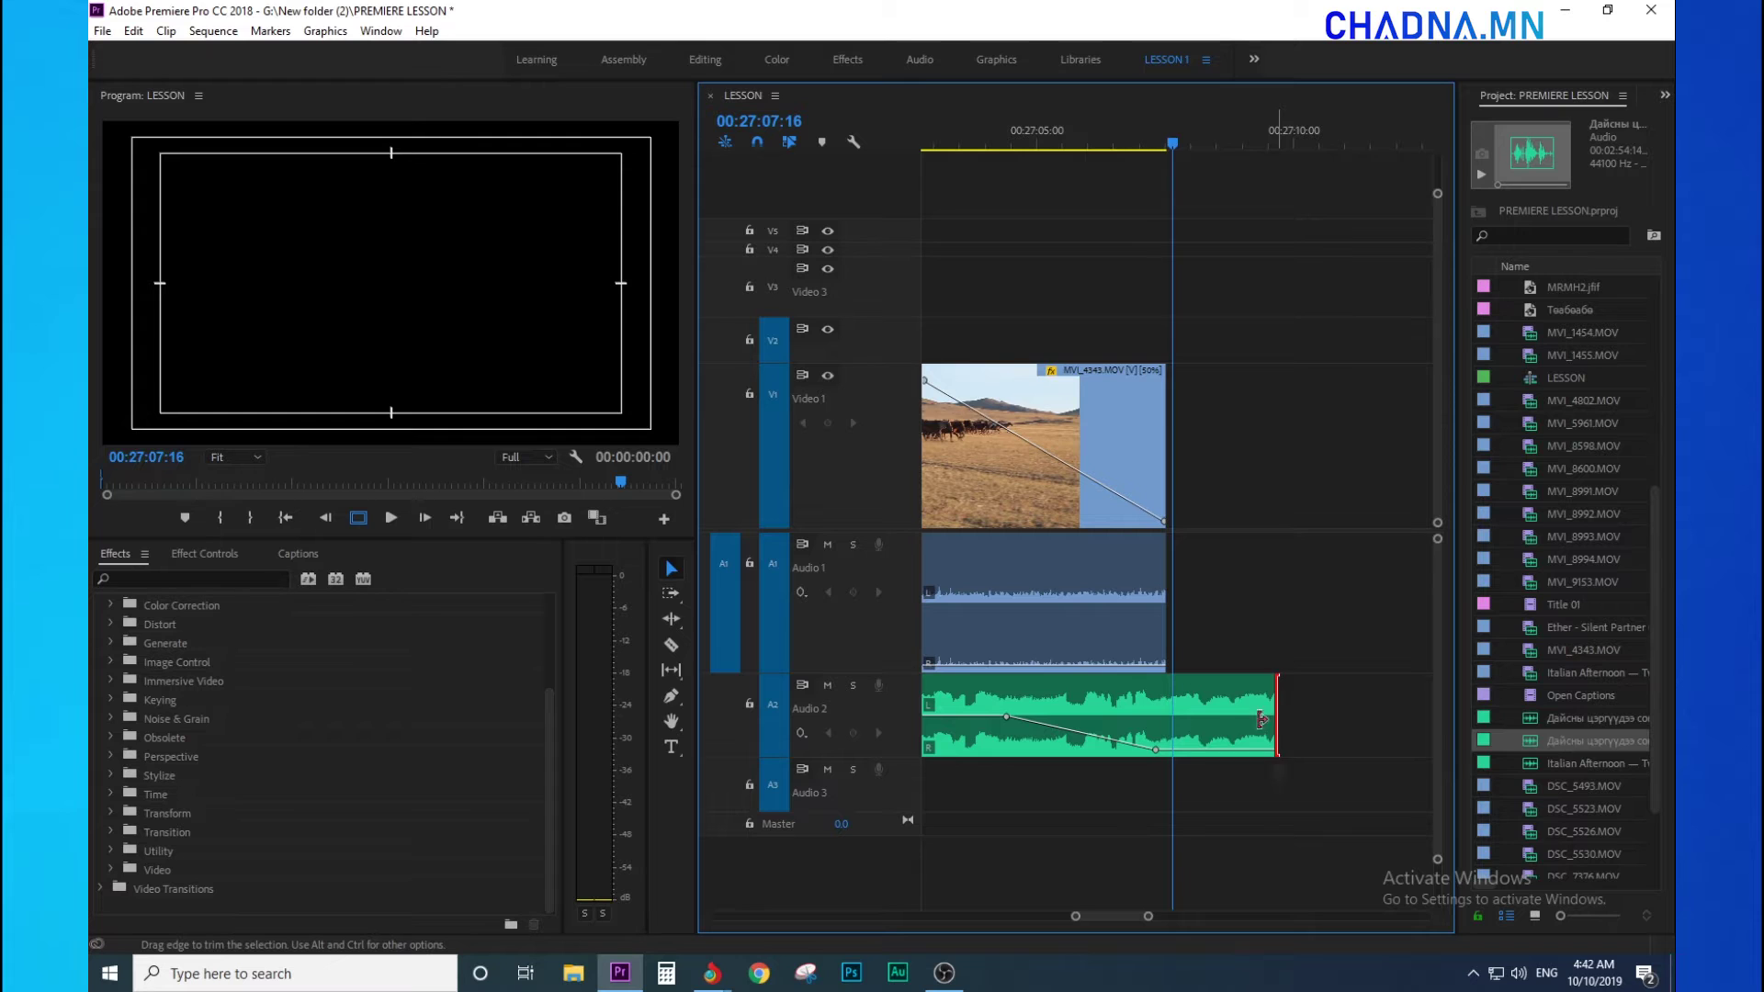
{"action": "left_click_drag", "start_coordinate": [1280, 720], "coordinate": [1174, 719]}
{"action": "key", "text": "minus"}
{"action": "key", "text": "minus"}
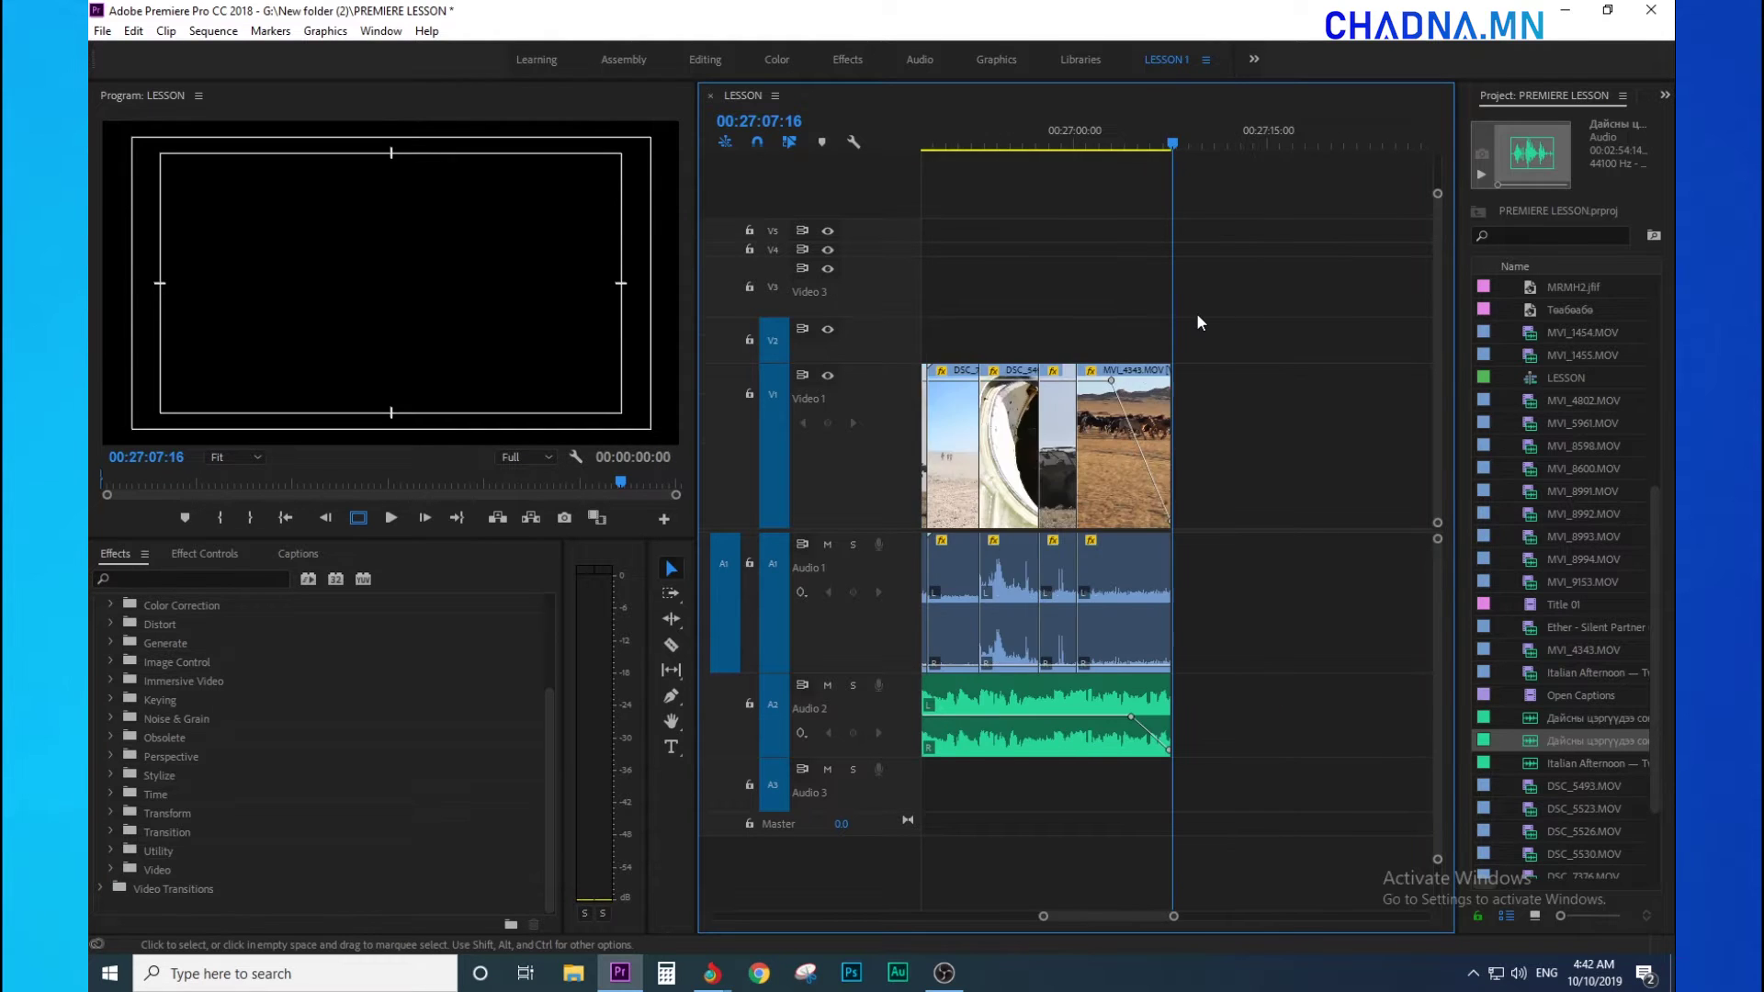
{"action": "key", "text": "minus"}
{"action": "key", "text": "minus"}
Check the trimmed segment's start near 00:26:41:06 and its final horse clip near 00:27:01:05
{"action": "left_click_drag", "start_coordinate": [1079, 142], "coordinate": [1089, 134]}
{"action": "key", "text": "equal"}
{"action": "key", "text": "equal"}
{"action": "key", "text": "equal"}
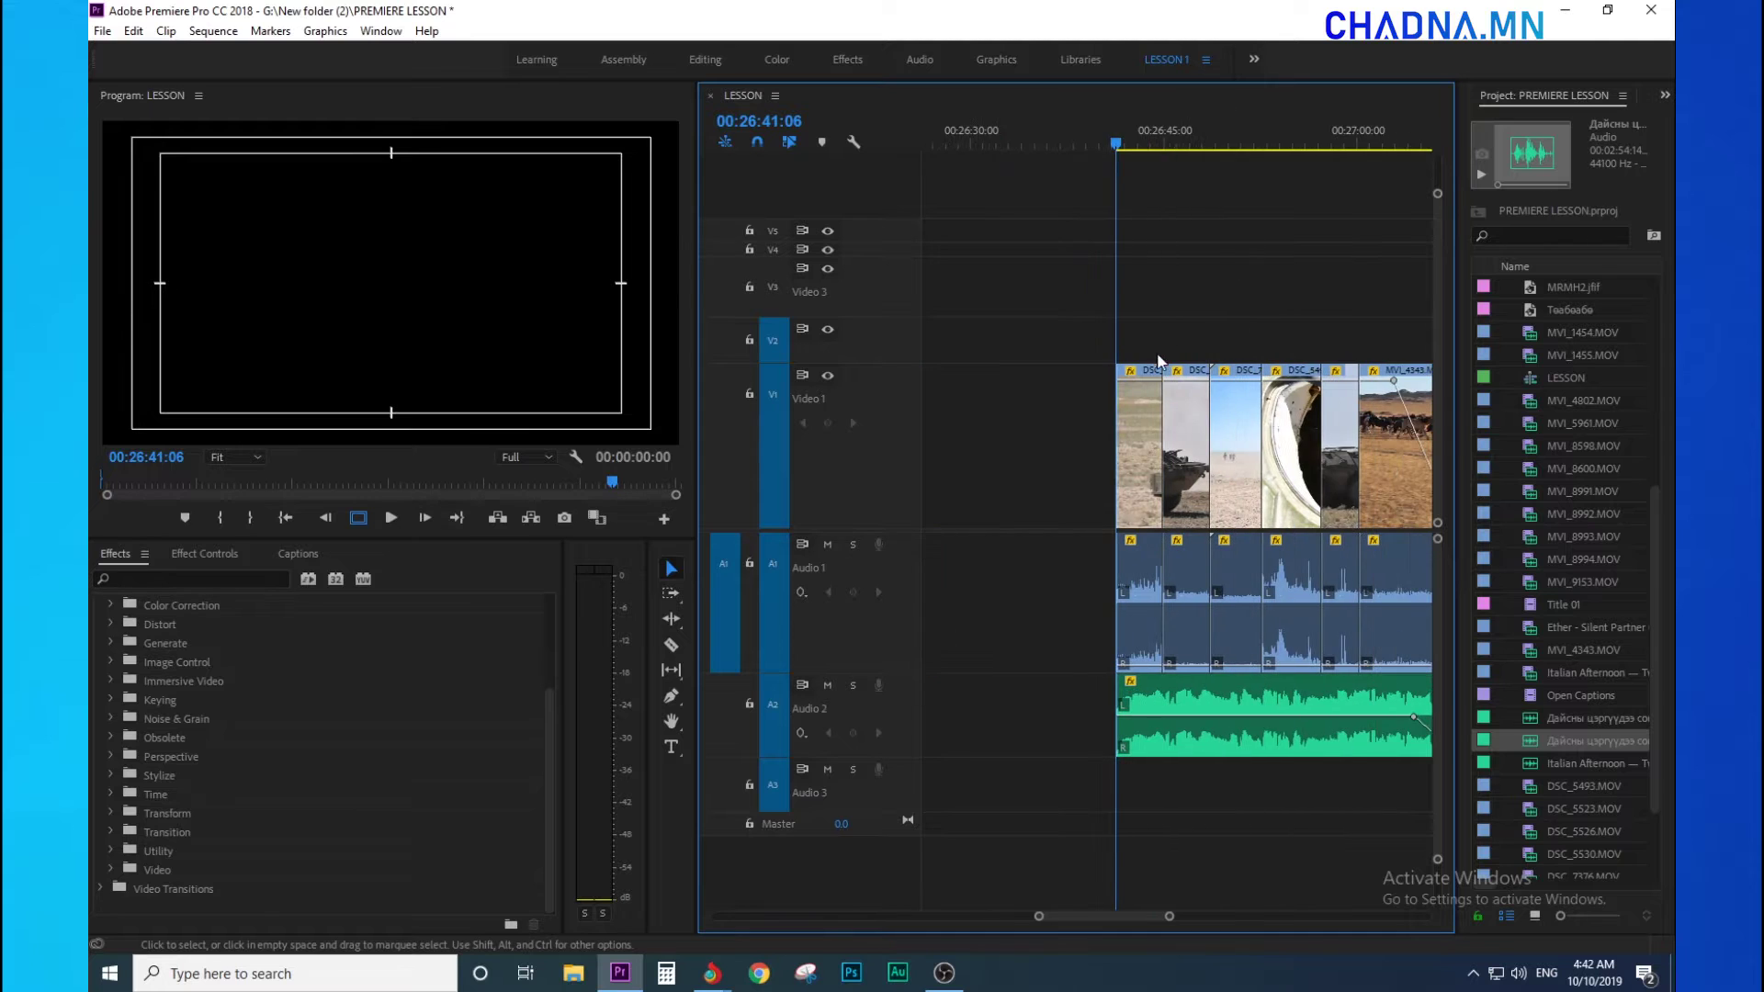
{"action": "key", "text": "minus"}
{"action": "key", "text": "minus"}
{"action": "key", "text": "minus"}
{"action": "key", "text": "equal"}
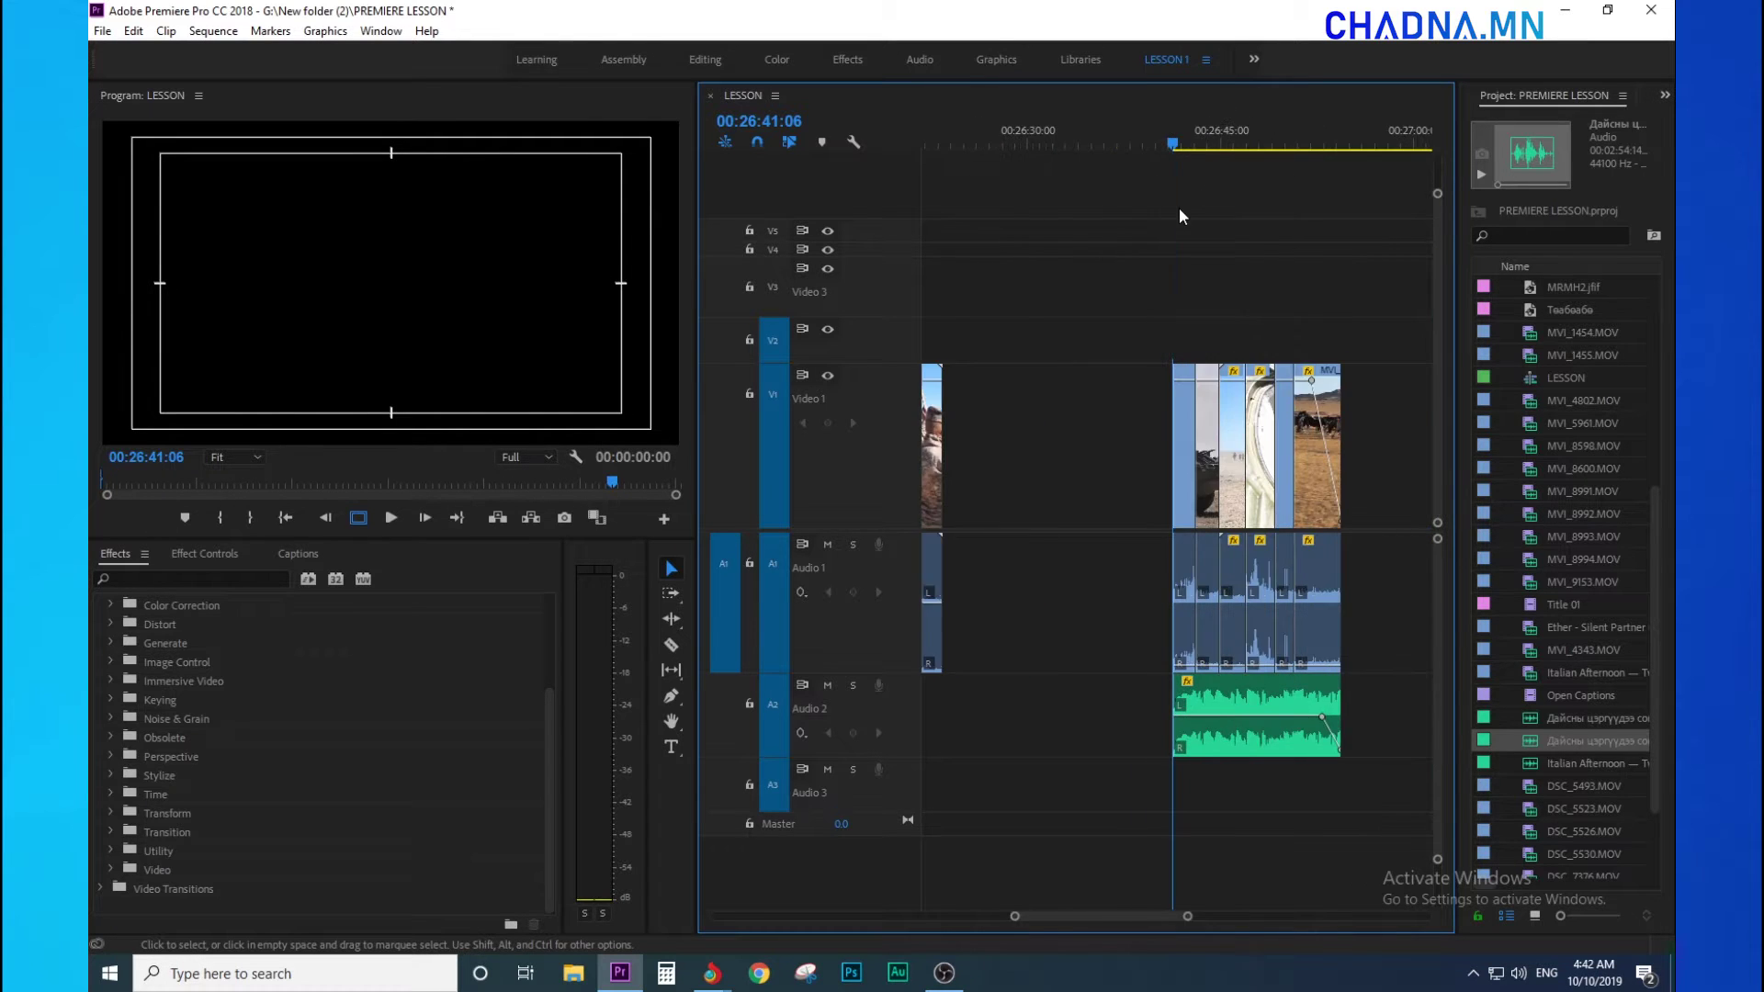
{"action": "key", "text": "equal"}
{"action": "key", "text": "minus"}
{"action": "key", "text": "minus"}
{"action": "key", "text": "minus"}
{"action": "left_click", "coordinate": [1283, 130]}
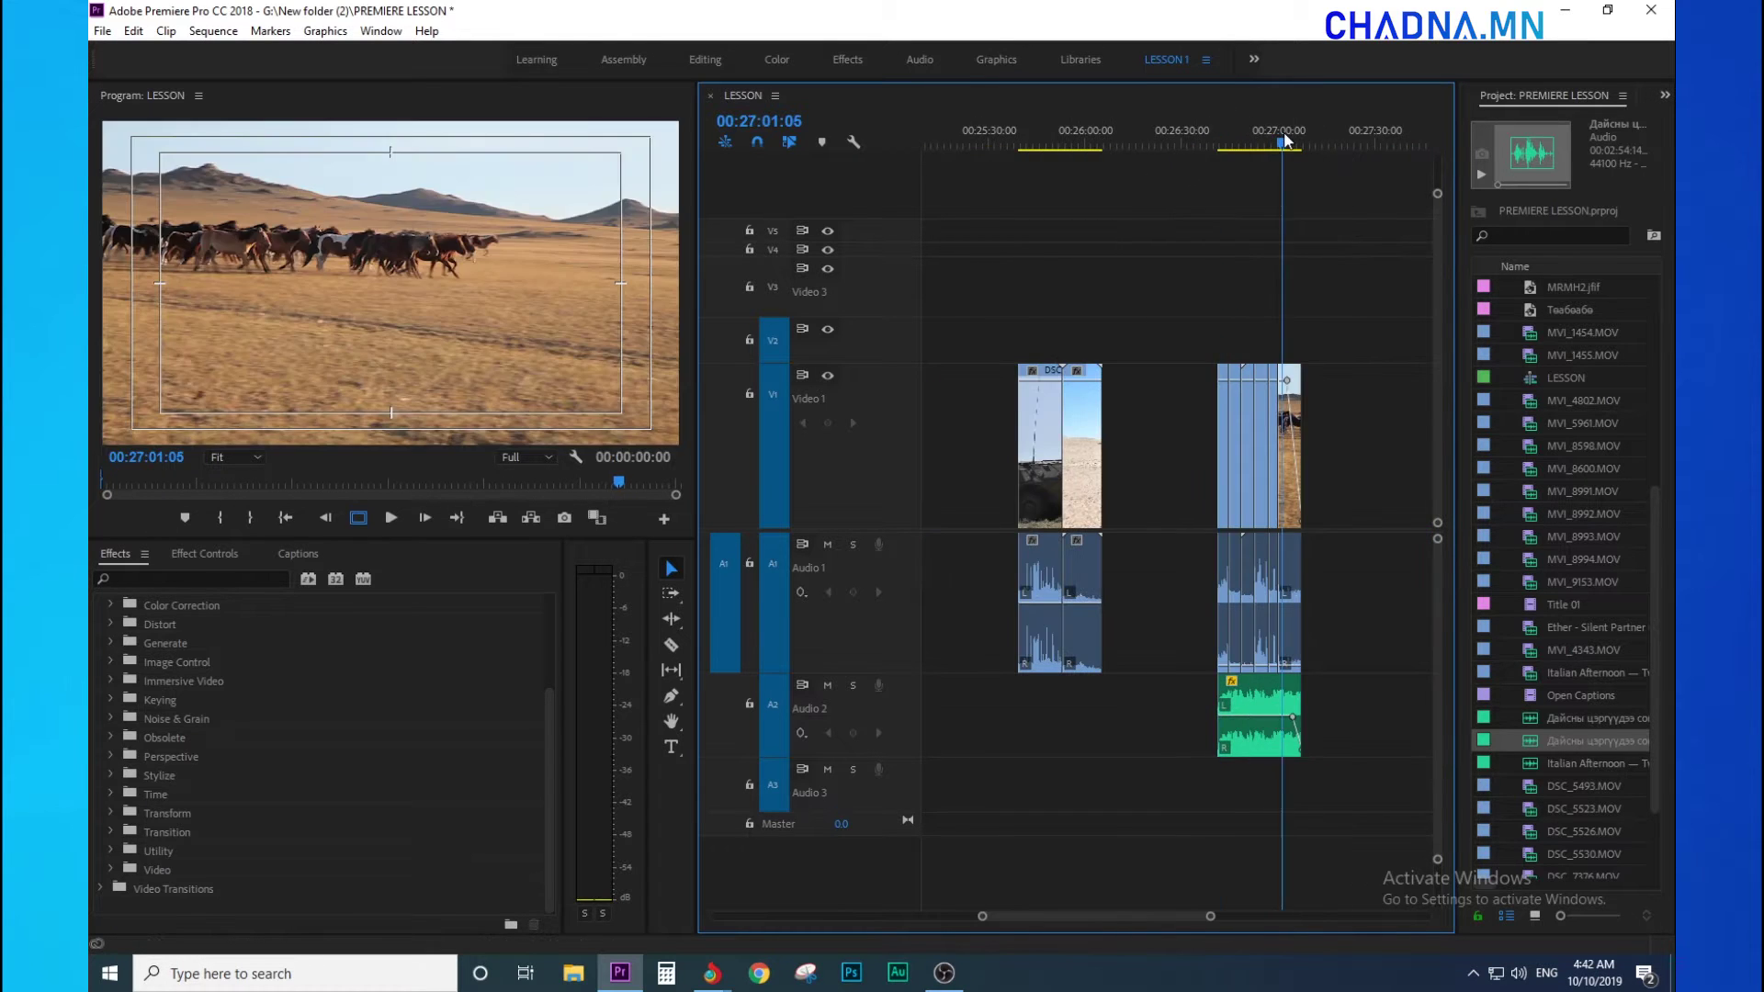
{"action": "key", "text": "equal"}
{"action": "key", "text": "equal"}
{"action": "key", "text": "minus"}
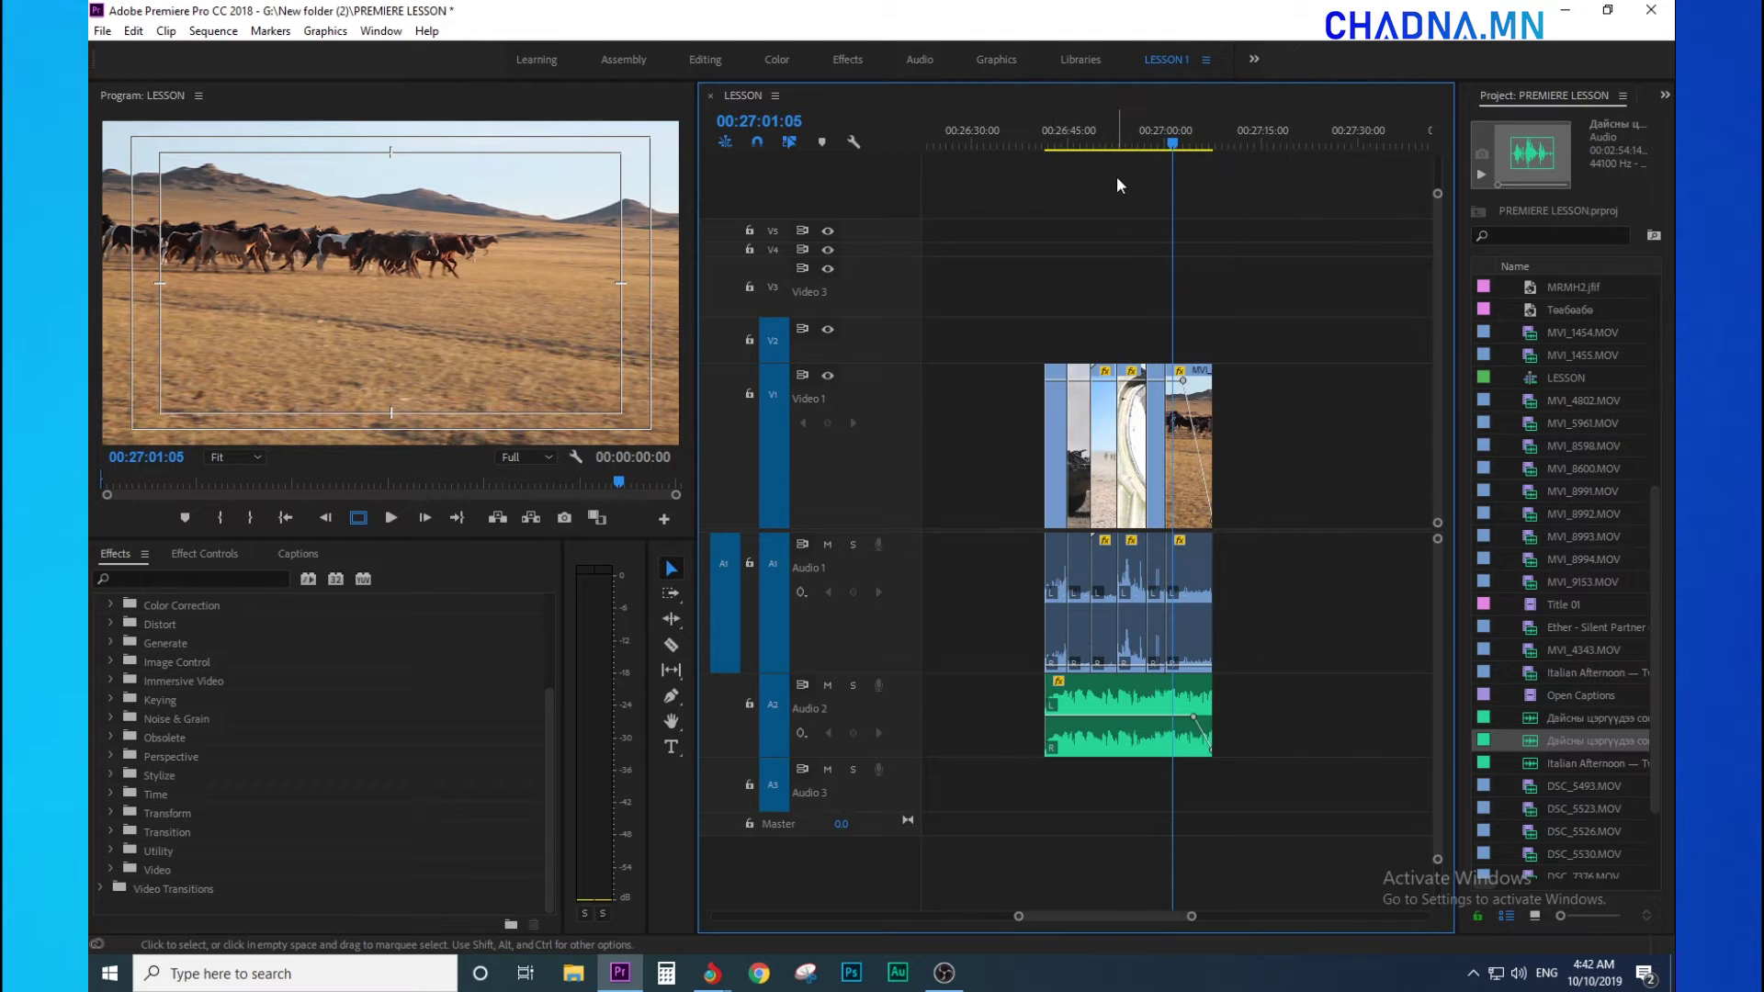
Locate the segment's first frame at 00:26:41:08 and inspect it closely on the timeline
{"action": "left_click", "coordinate": [1050, 147]}
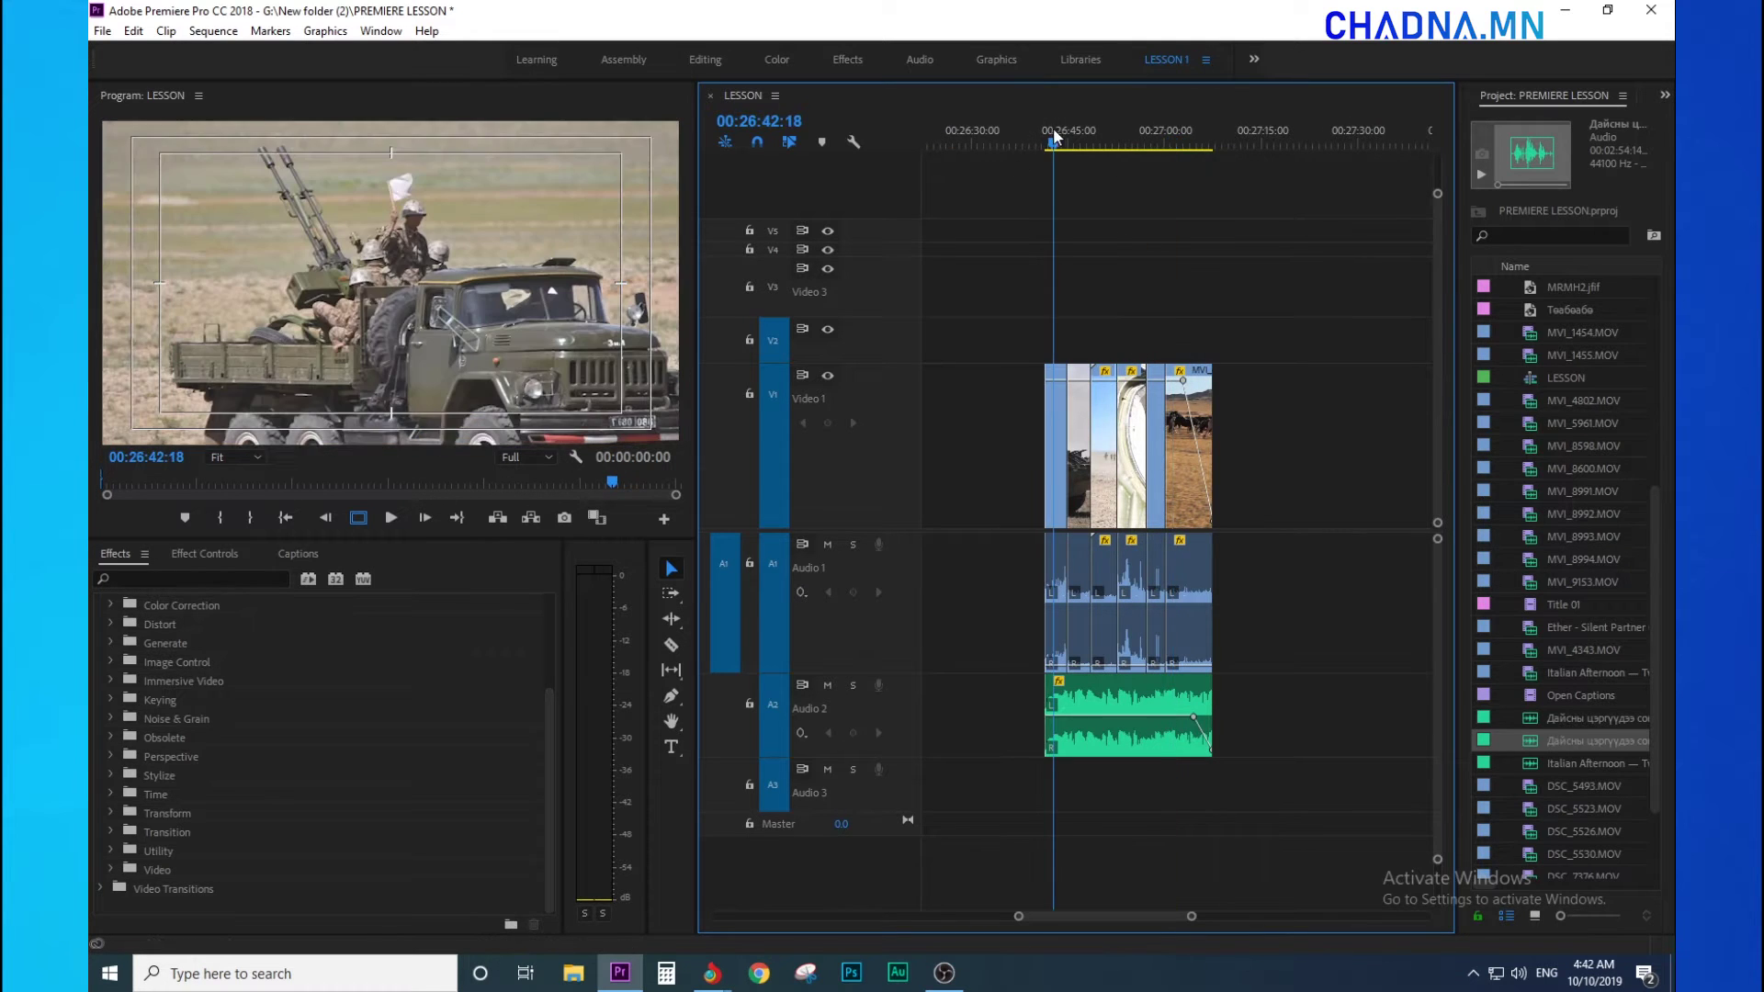
{"action": "key", "text": "equal"}
{"action": "key", "text": "equal"}
{"action": "key", "text": "equal"}
{"action": "left_click", "coordinate": [1101, 143]}
{"action": "key", "text": "equal"}
{"action": "key", "text": "equal"}
{"action": "key", "text": "equal"}
{"action": "key", "text": "minus"}
{"action": "key", "text": "minus"}
{"action": "key", "text": "minus"}
{"action": "key", "text": "minus"}
{"action": "key", "text": "minus"}
{"action": "key", "text": "minus"}
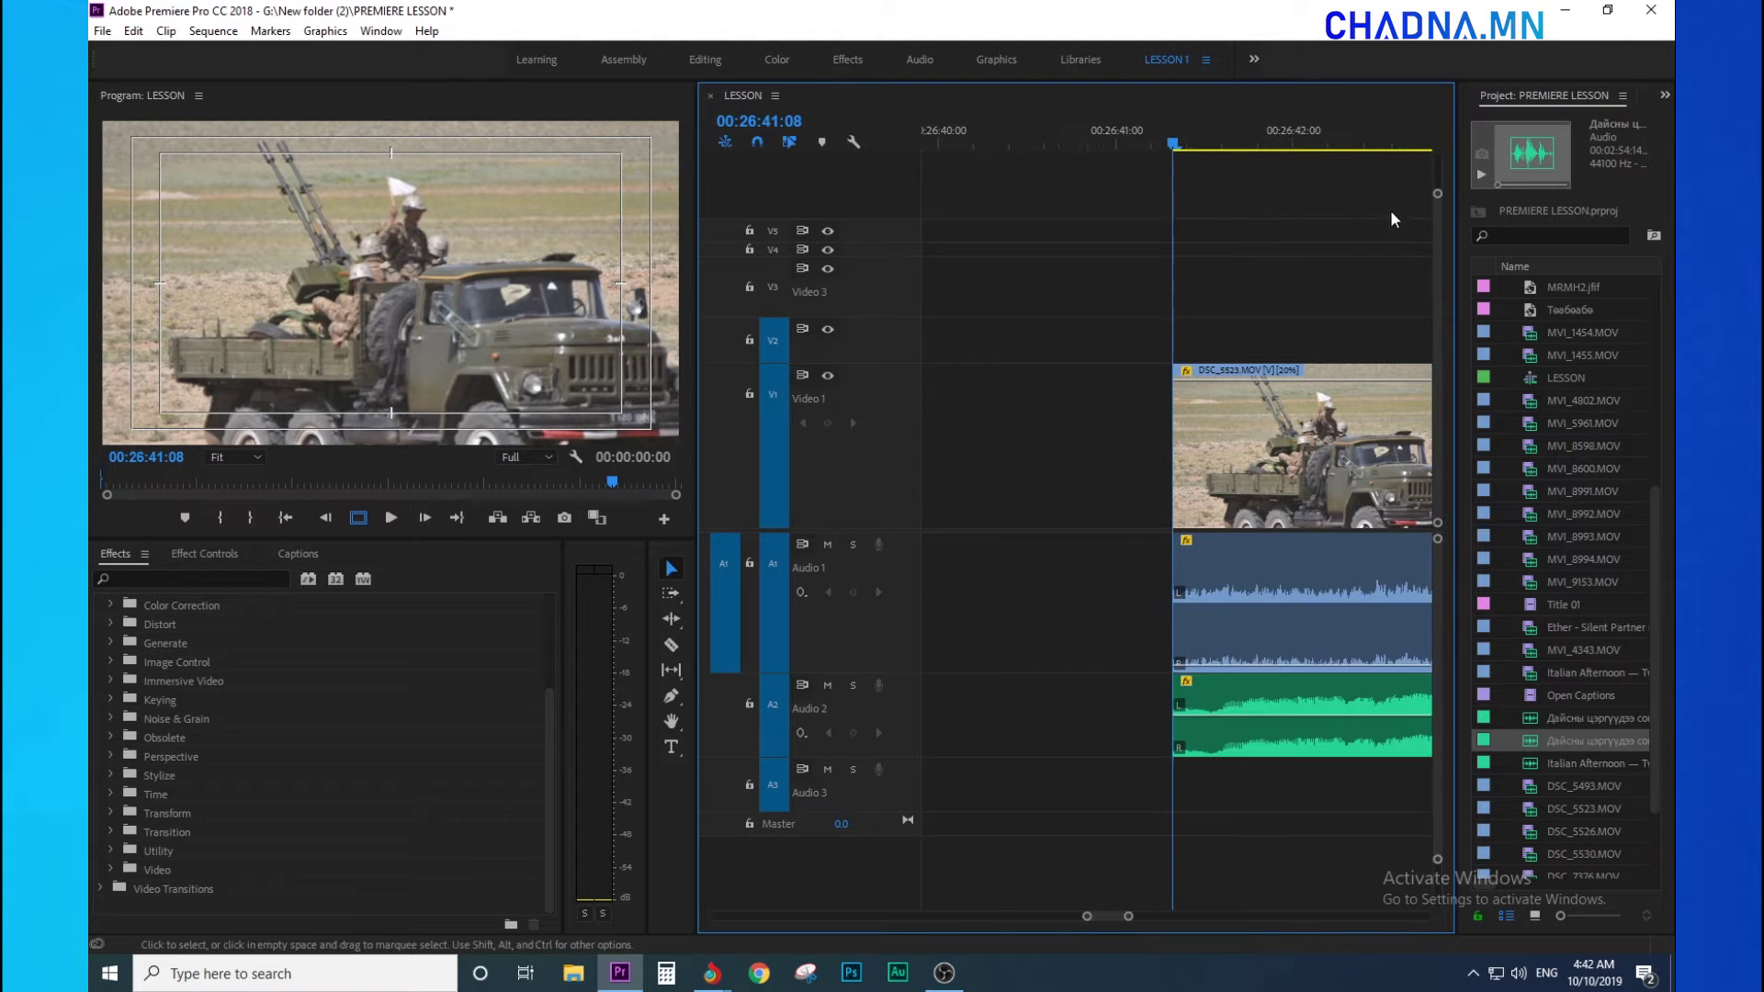
Locate the end of the segment's last clip at 00:27:07:15 and inspect it
{"action": "left_click_drag", "start_coordinate": [1324, 139], "coordinate": [1320, 160]}
{"action": "key", "text": "equal"}
{"action": "key", "text": "equal"}
{"action": "key", "text": "minus"}
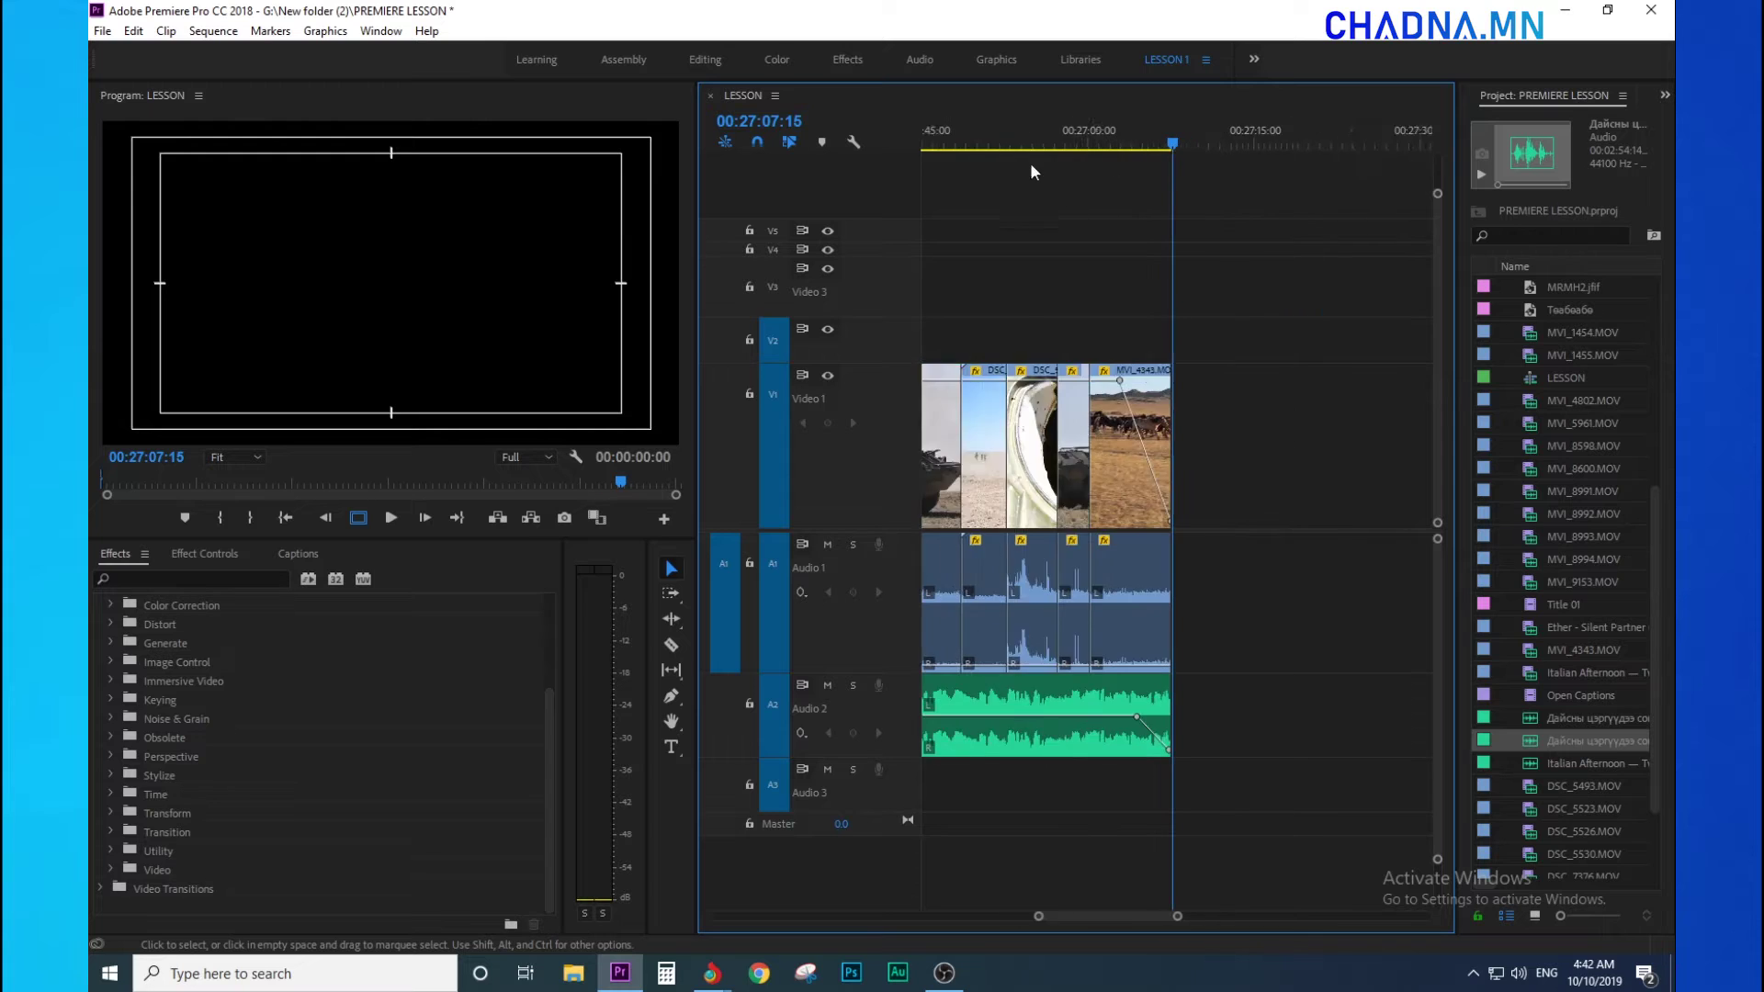
{"action": "key", "text": "minus"}
Place the playhead on the first frame of the truck clip DSC_5523.MOV at 00:26:41:08
{"action": "left_click", "coordinate": [1022, 123]}
{"action": "left_click", "coordinate": [1027, 128]}
{"action": "key", "text": "equal"}
{"action": "key", "text": "equal"}
{"action": "key", "text": "equal"}
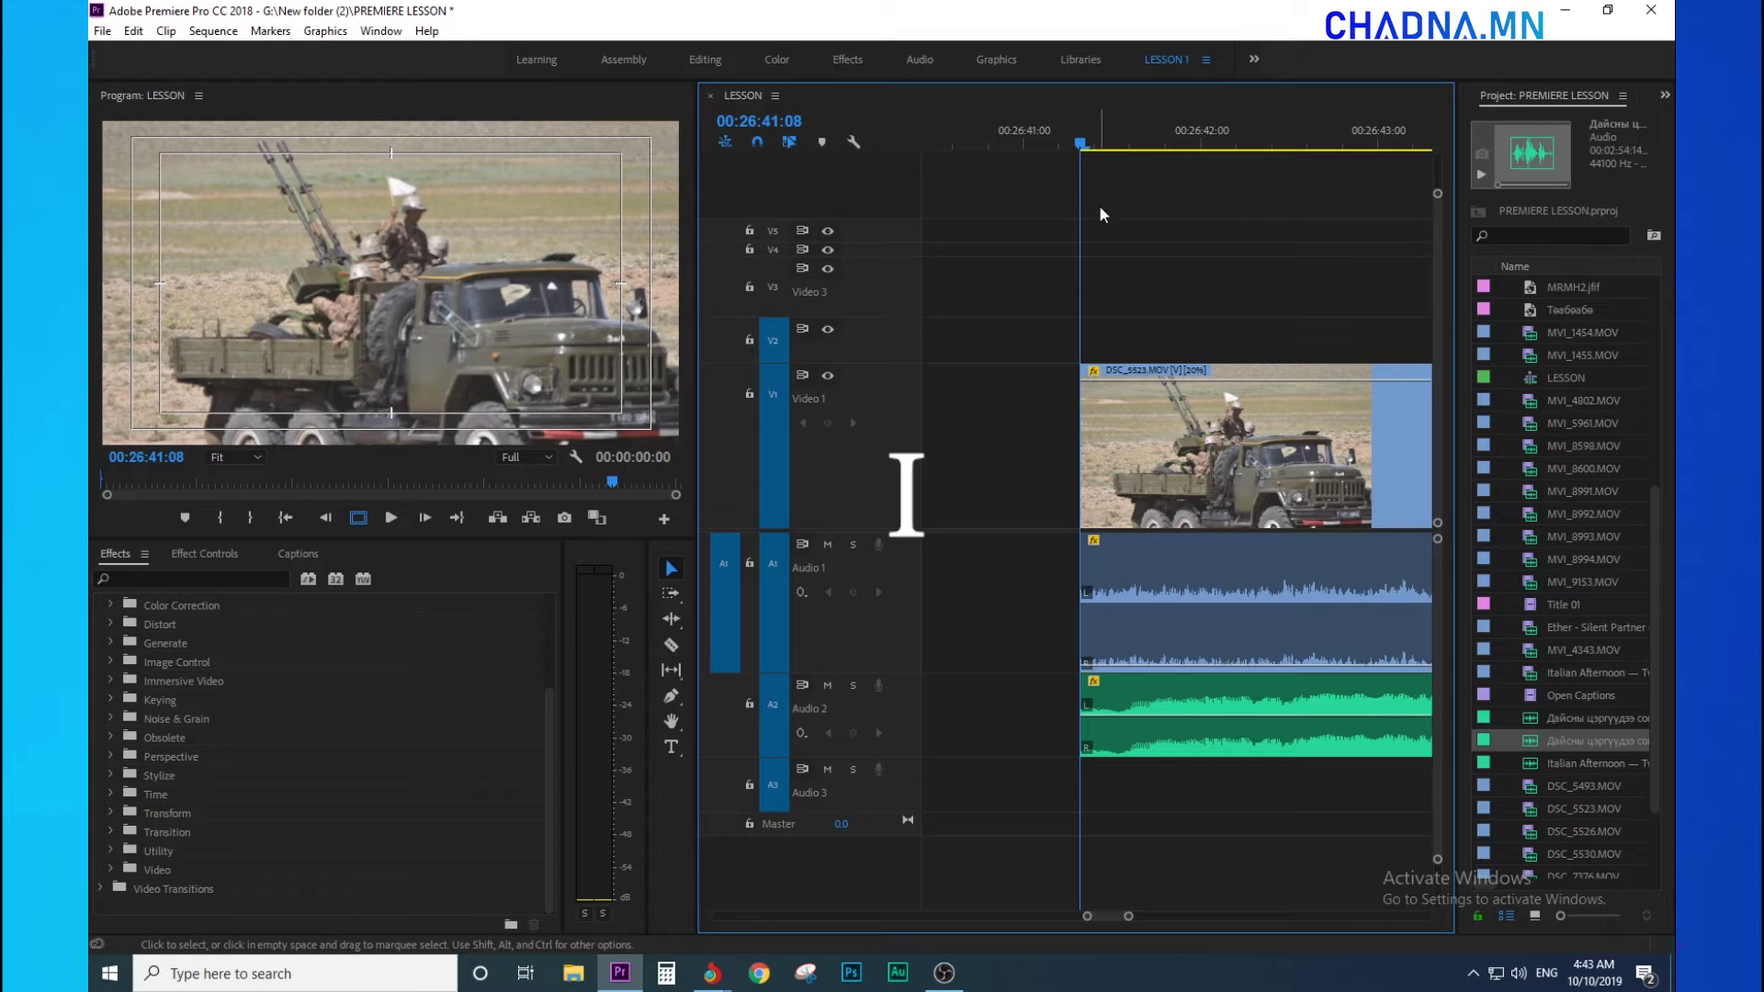
{"action": "key", "text": "i"}
{"action": "mouse_move", "coordinate": [1080, 136]}
{"action": "left_mouse_down"}
{"action": "mouse_move", "coordinate": [1050, 140]}
{"action": "mouse_move", "coordinate": [1080, 134]}
{"action": "left_mouse_up"}
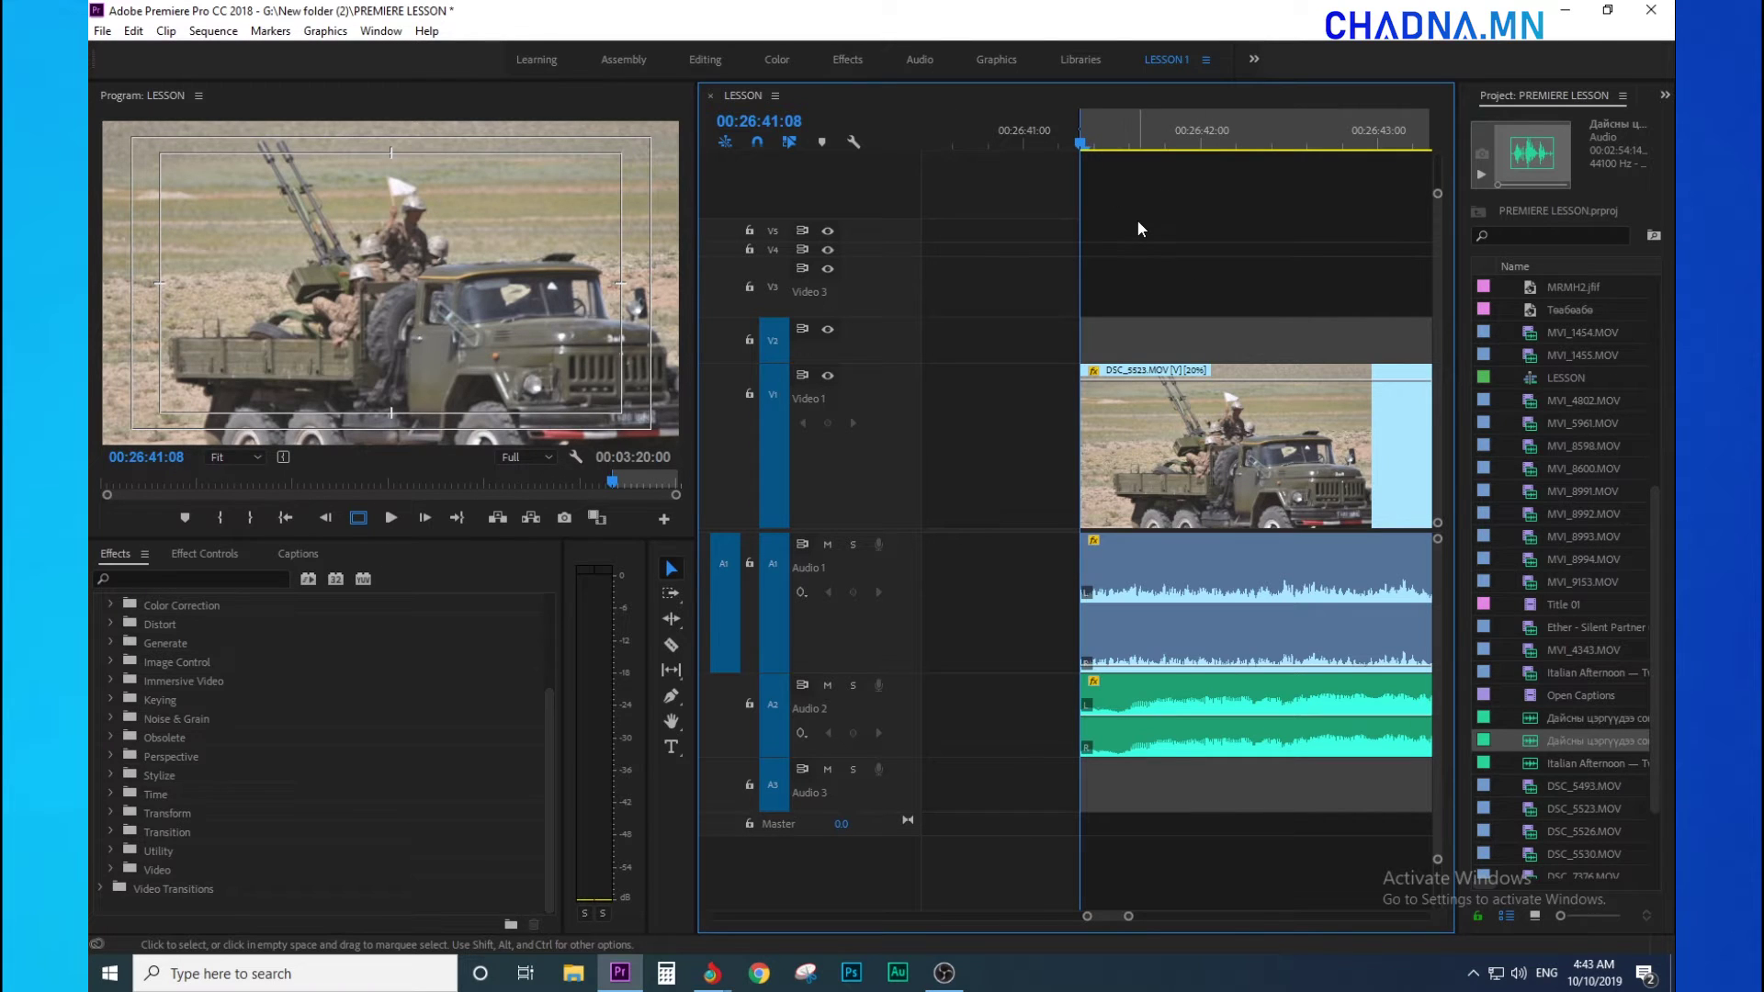
{"action": "key", "text": "ctrl+z"}
{"action": "key", "text": "ctrl+shift+x"}
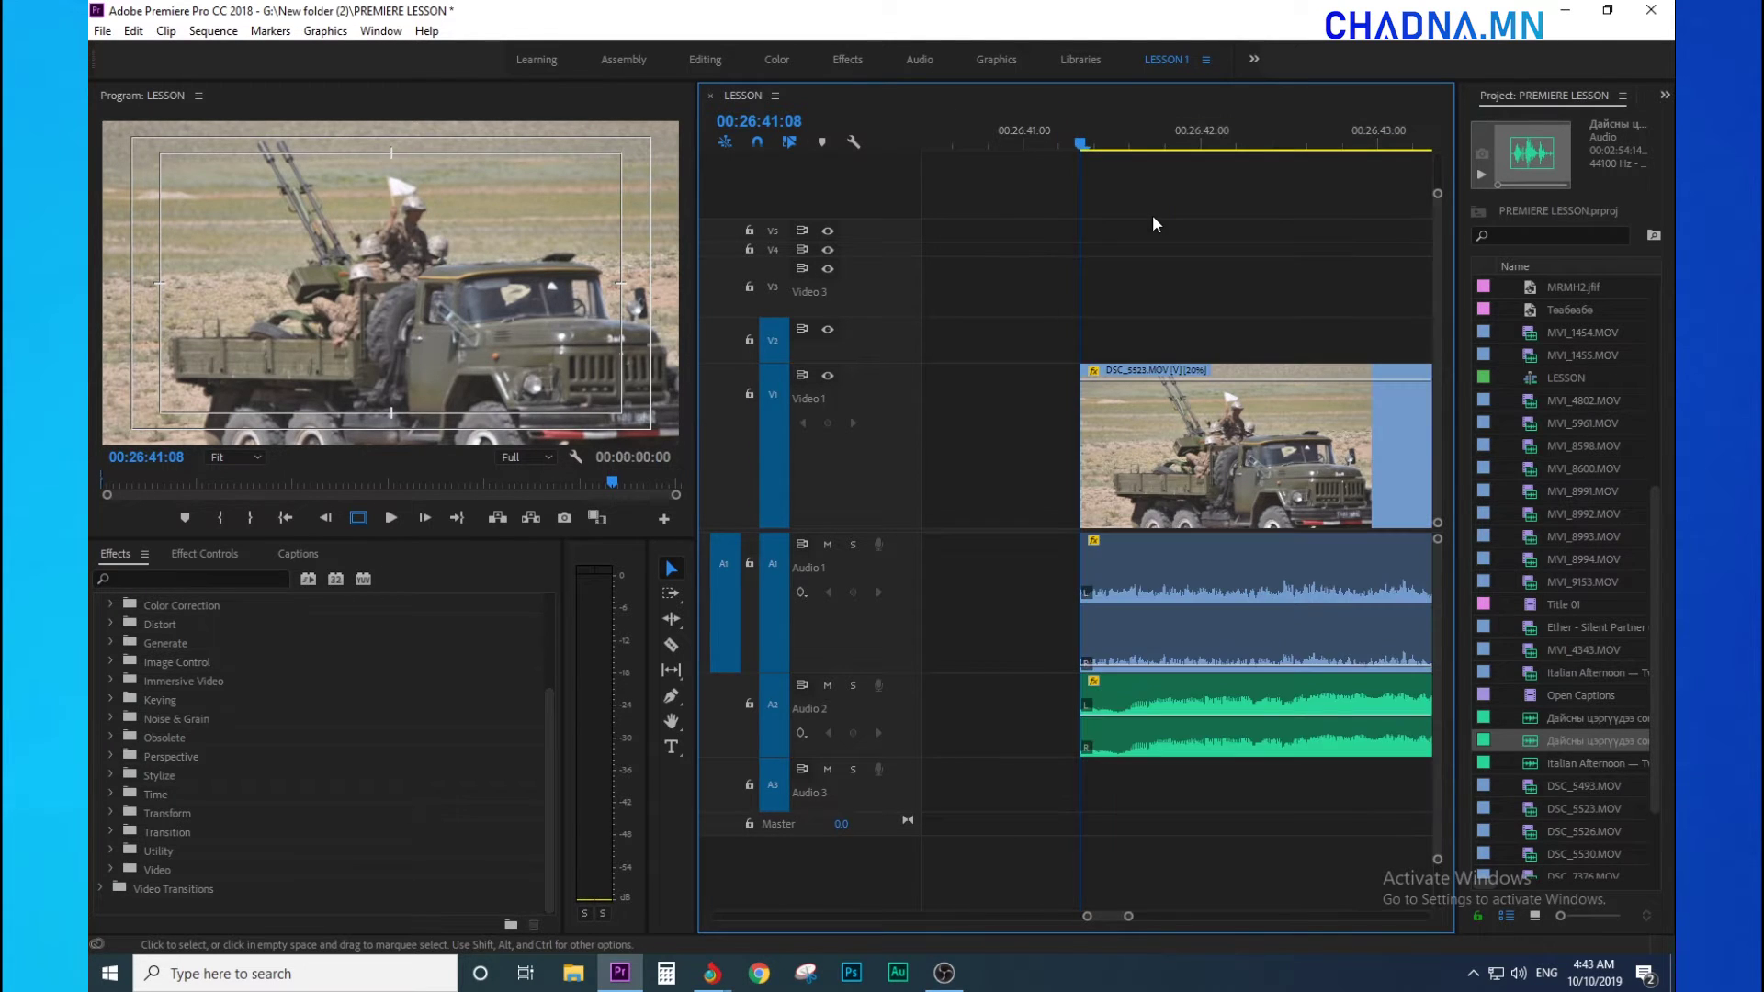
Mark the In point at the start of the truck clip, 00:26:41:08, and move the playhead away to check it
{"action": "left_click", "coordinate": [995, 519]}
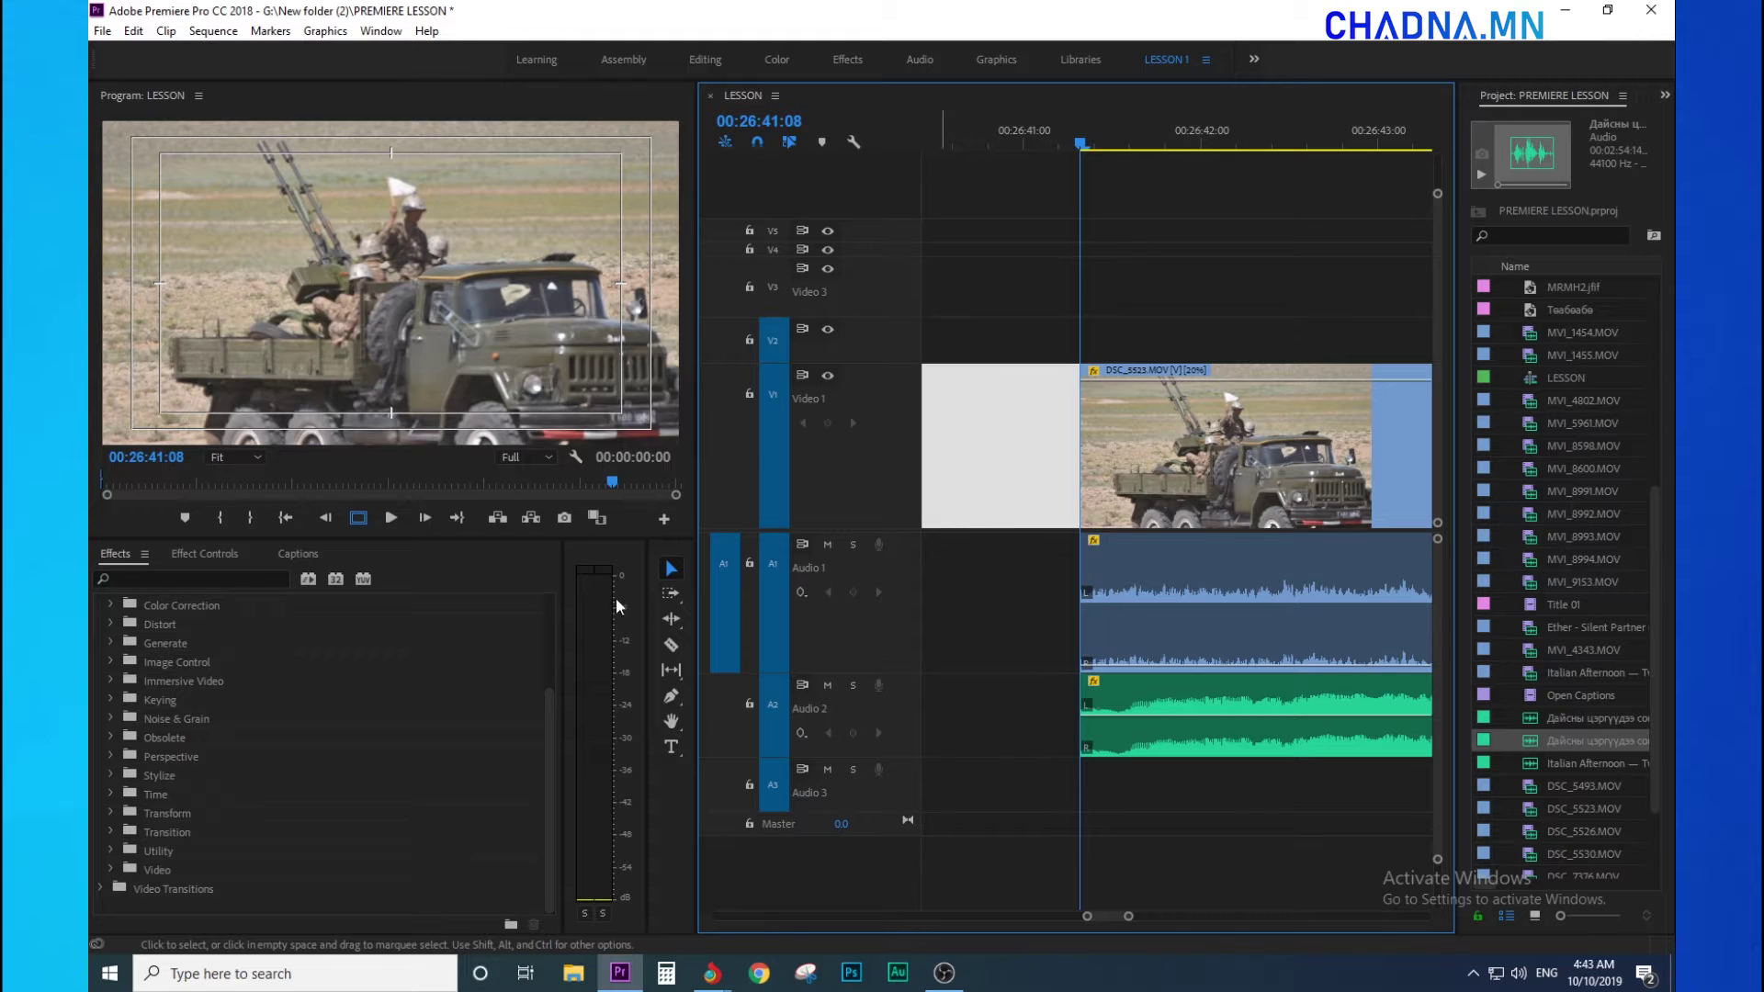
{"action": "left_click", "coordinate": [219, 517]}
{"action": "left_click", "coordinate": [1059, 145]}
{"action": "left_click", "coordinate": [952, 145]}
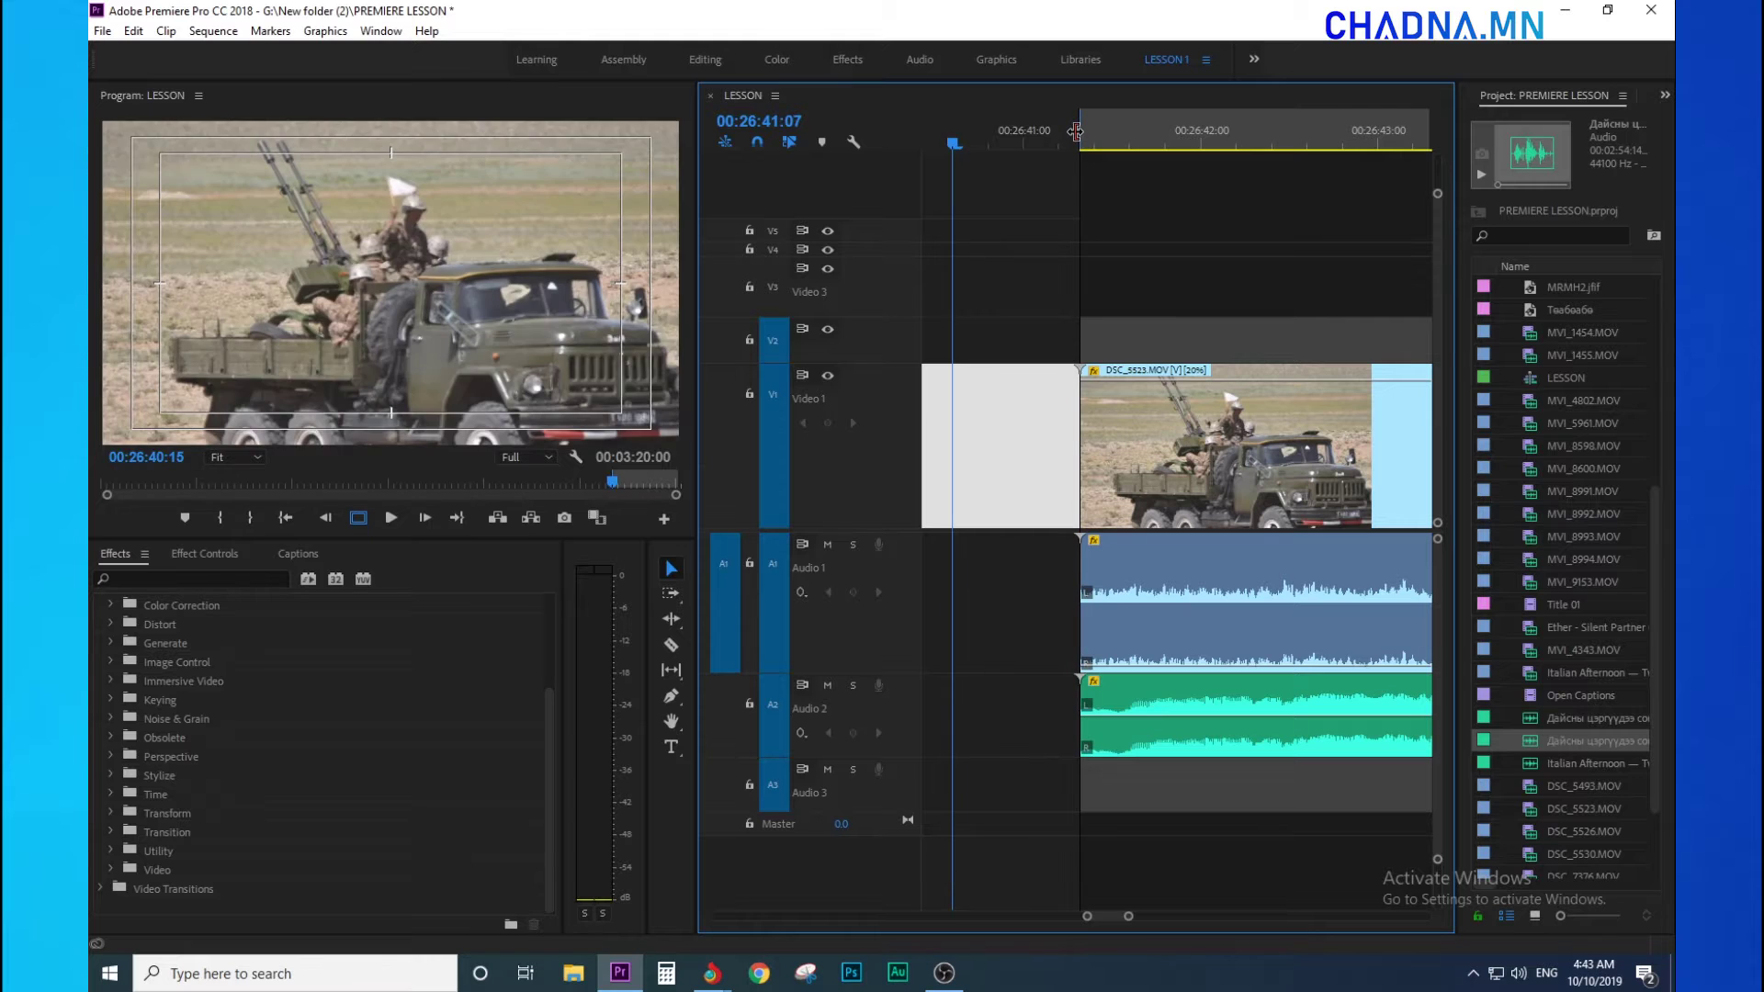
Mark the Out point at the end of the last clip, MVI_4343.MOV, at 00:27:07:13
{"action": "scroll", "coordinate": [1242, 278], "scroll_direction": "down", "scroll_amount": 5}
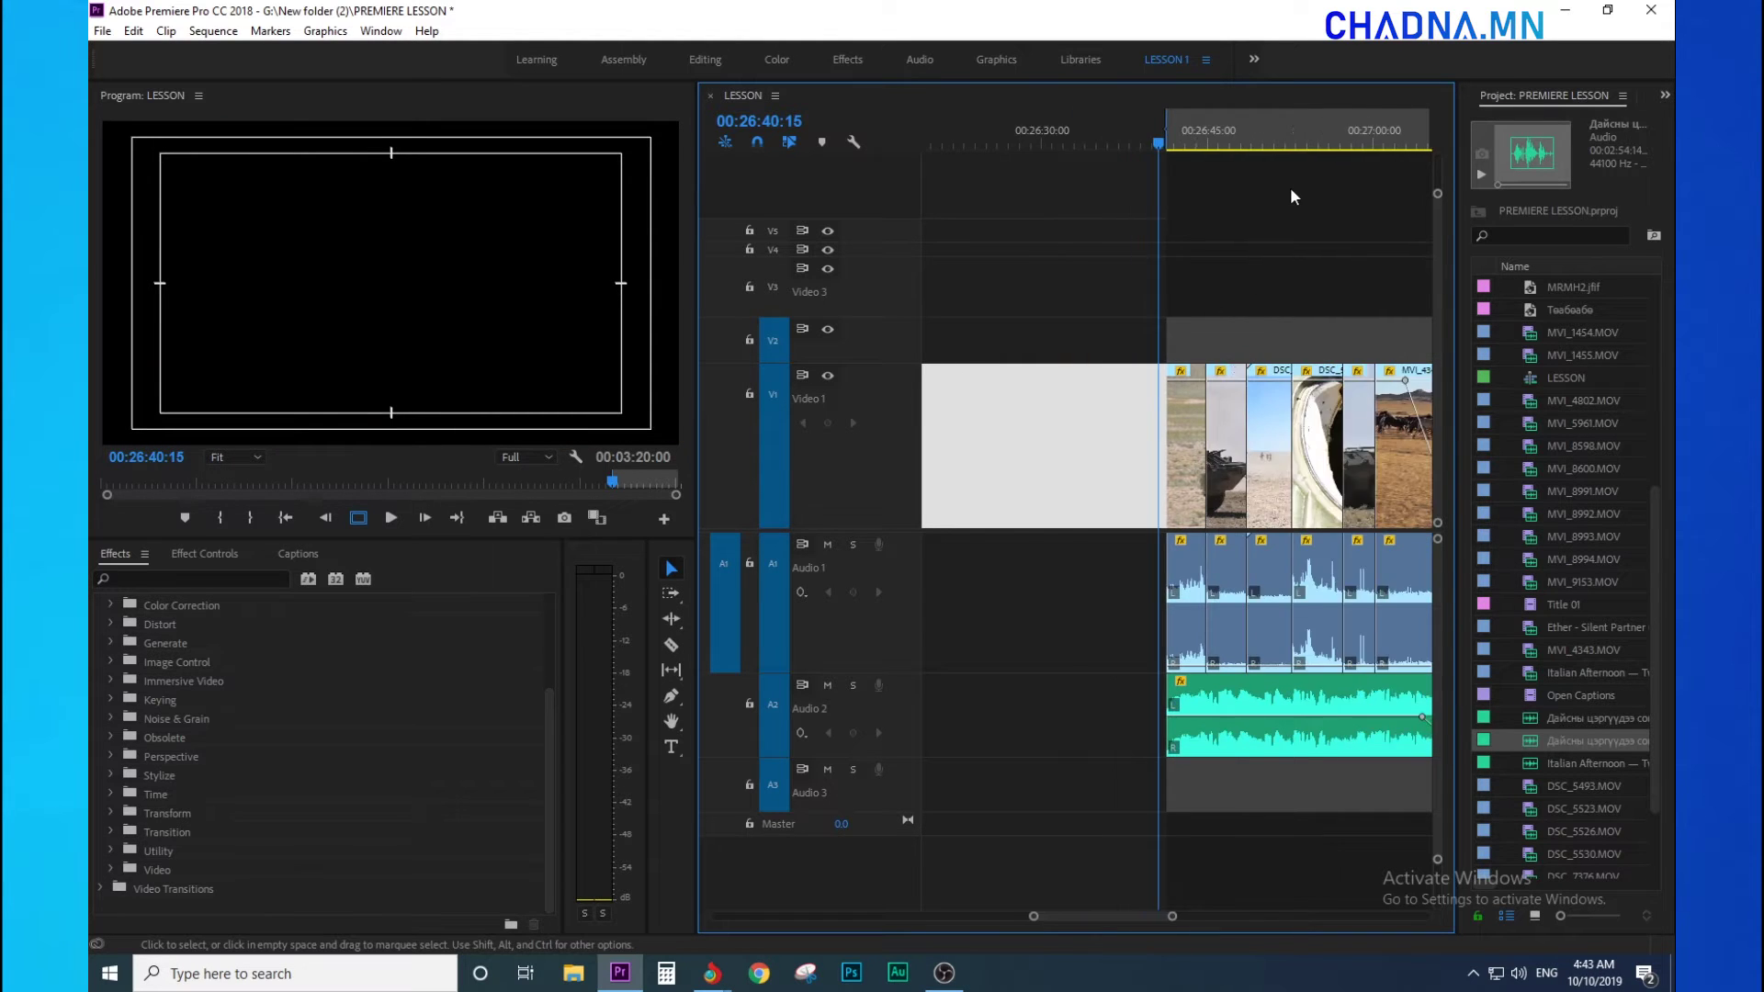
{"action": "scroll", "coordinate": [1290, 186], "scroll_direction": "down", "scroll_amount": 3}
{"action": "left_click", "coordinate": [1249, 133]}
{"action": "scroll", "coordinate": [1222, 138], "scroll_direction": "down", "scroll_amount": 1}
{"action": "scroll", "coordinate": [1199, 150], "scroll_direction": "up", "scroll_amount": 3}
{"action": "left_click", "coordinate": [1088, 126]}
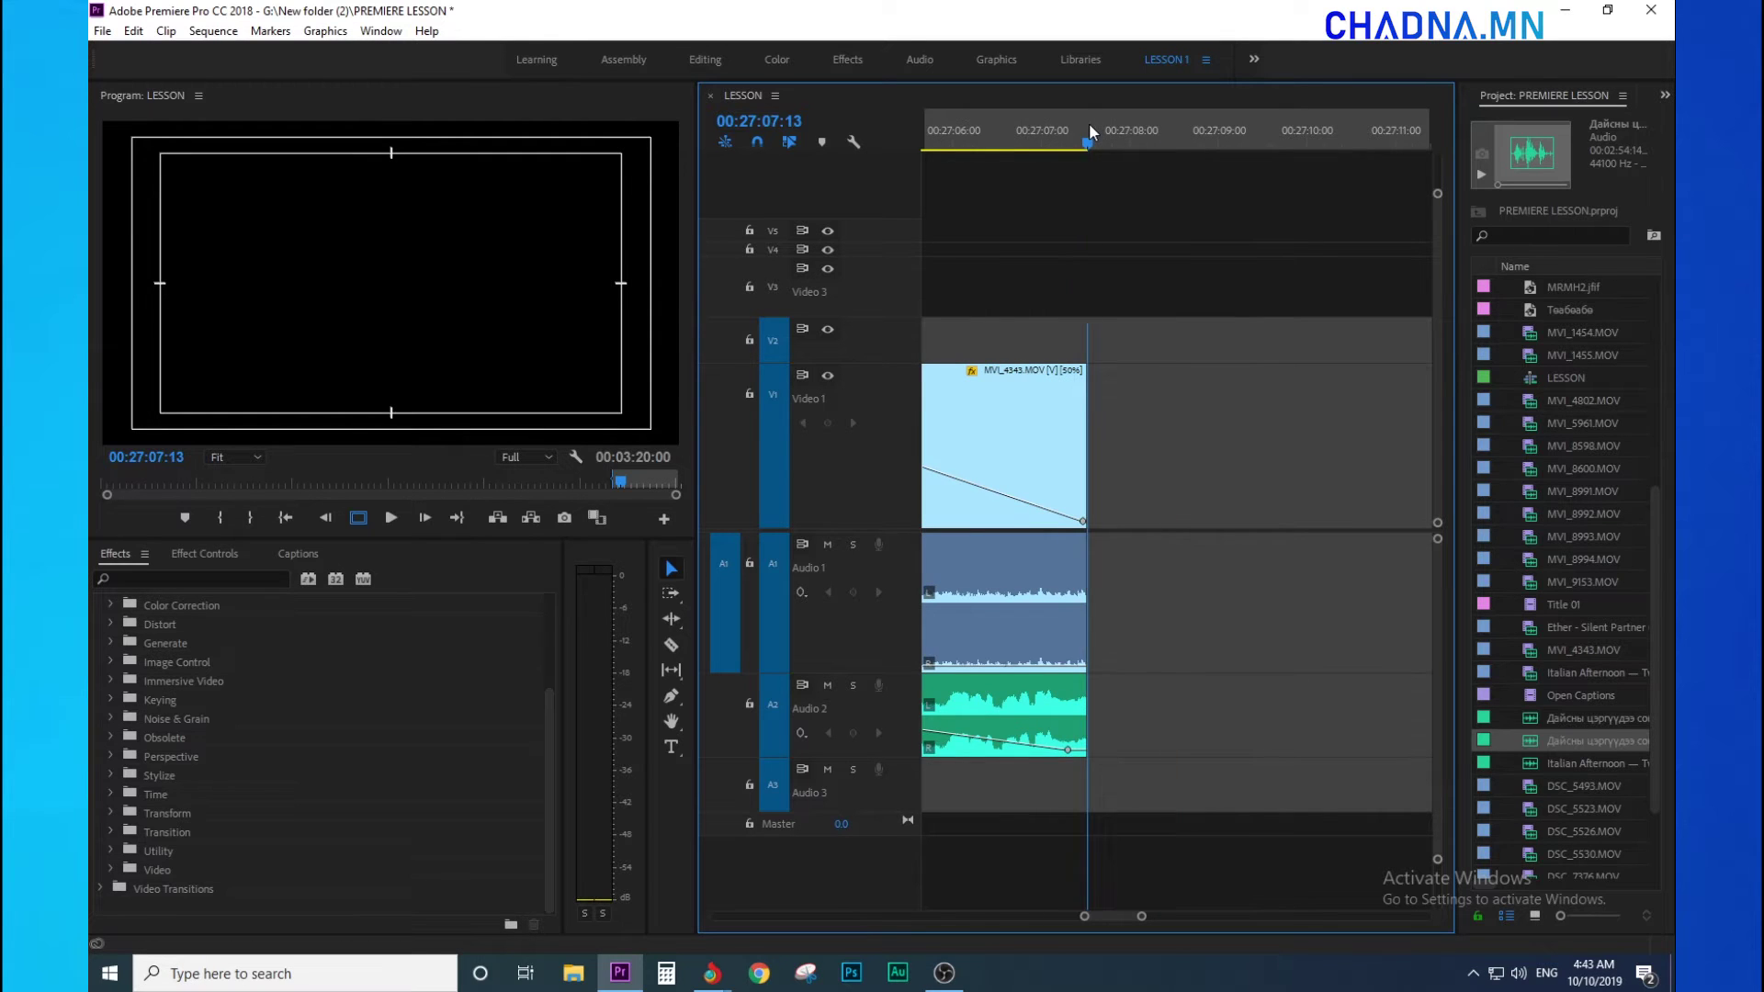
{"action": "scroll", "coordinate": [1088, 123], "scroll_direction": "up", "scroll_amount": 3}
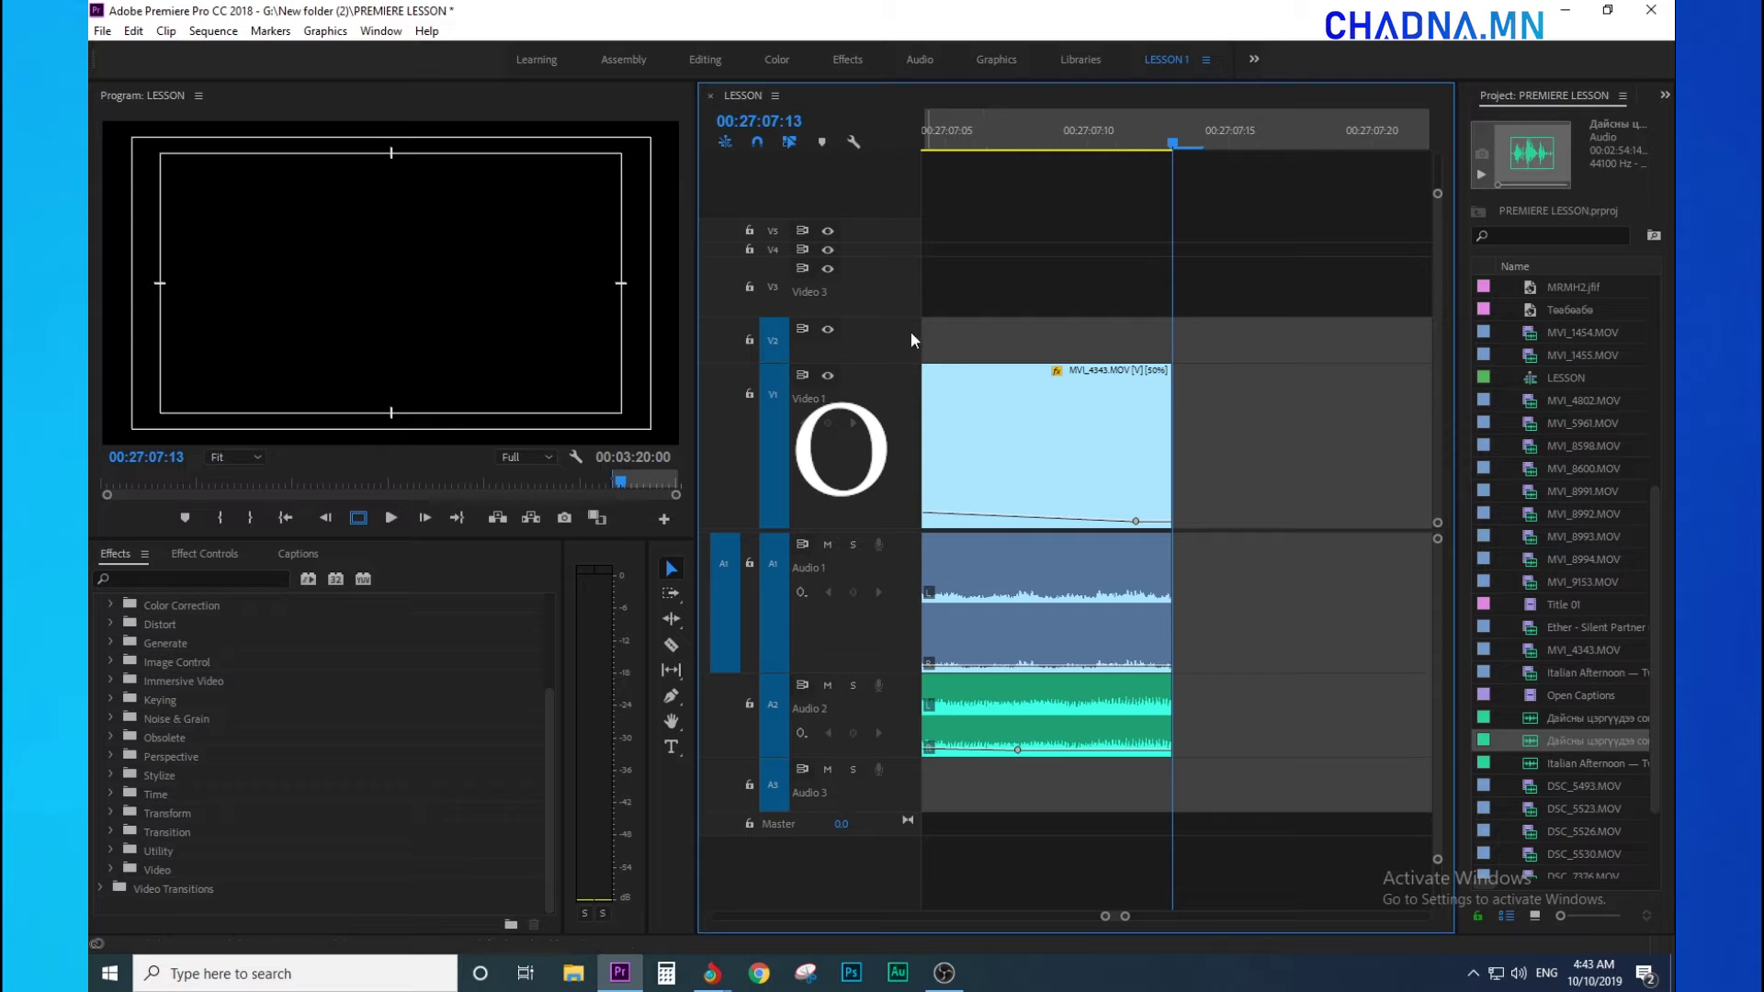
{"action": "left_click", "coordinate": [248, 520]}
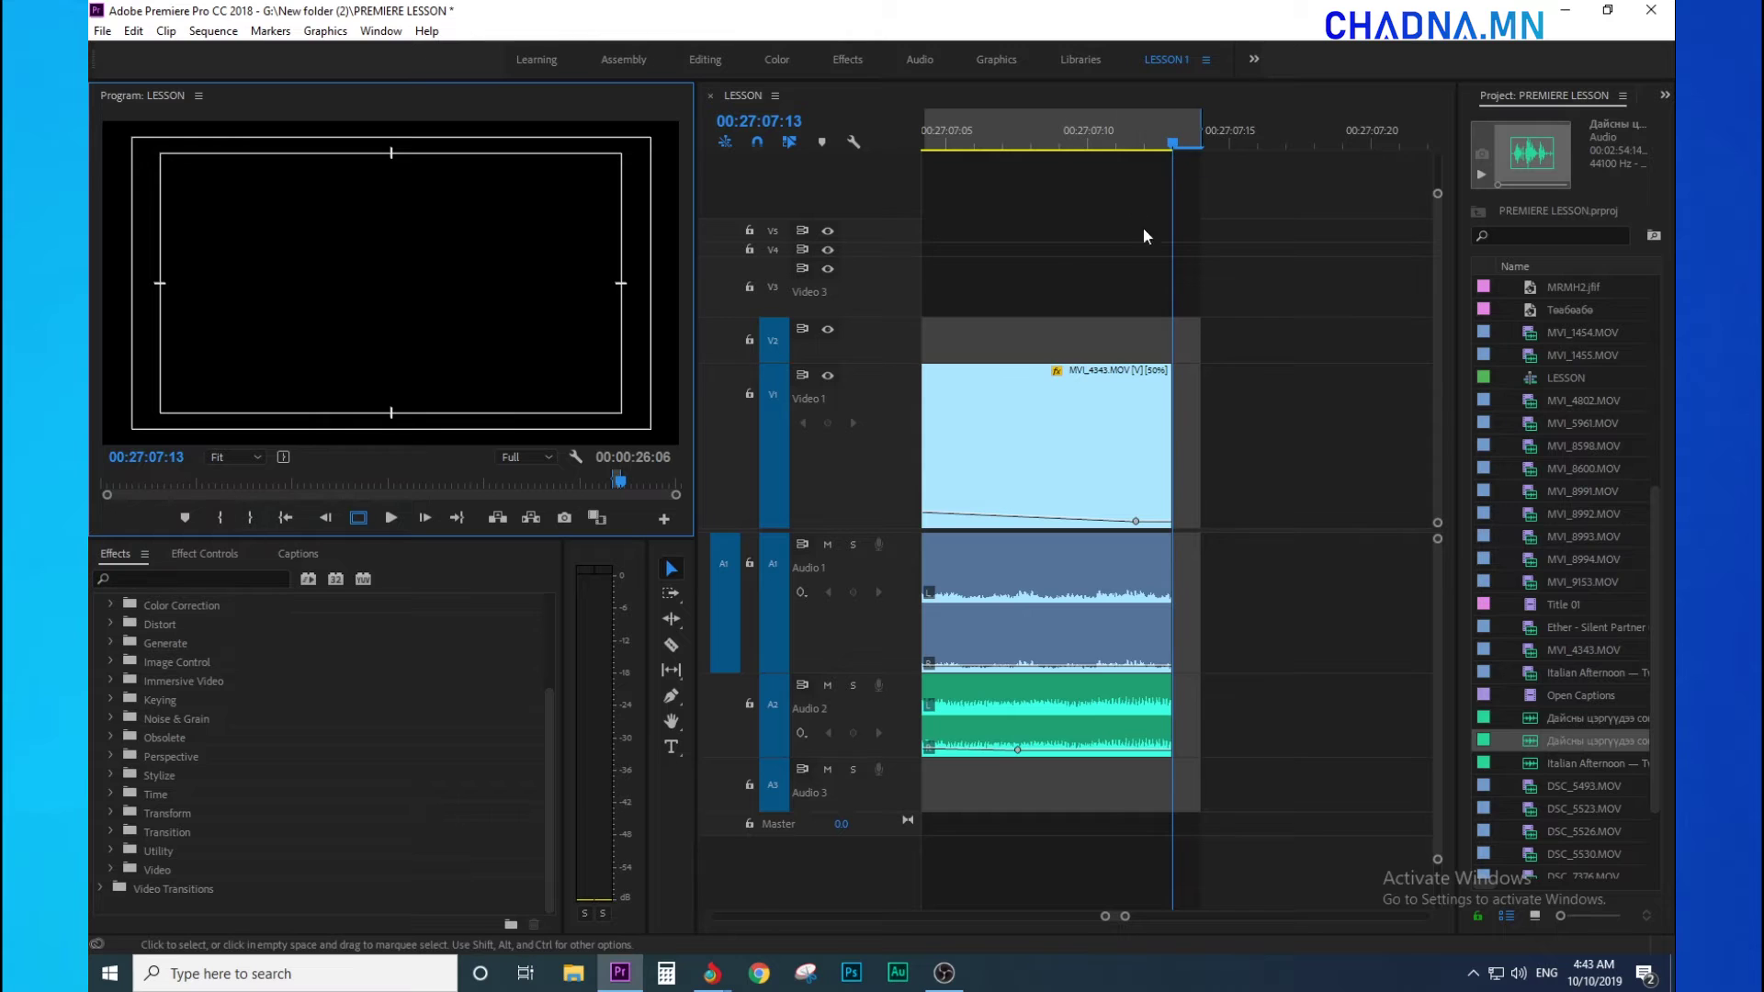
Pull the Out point back one frame so the marked range ends exactly with the MVI_4343.MOV clip
{"action": "left_click_drag", "start_coordinate": [1203, 134], "coordinate": [1172, 138]}
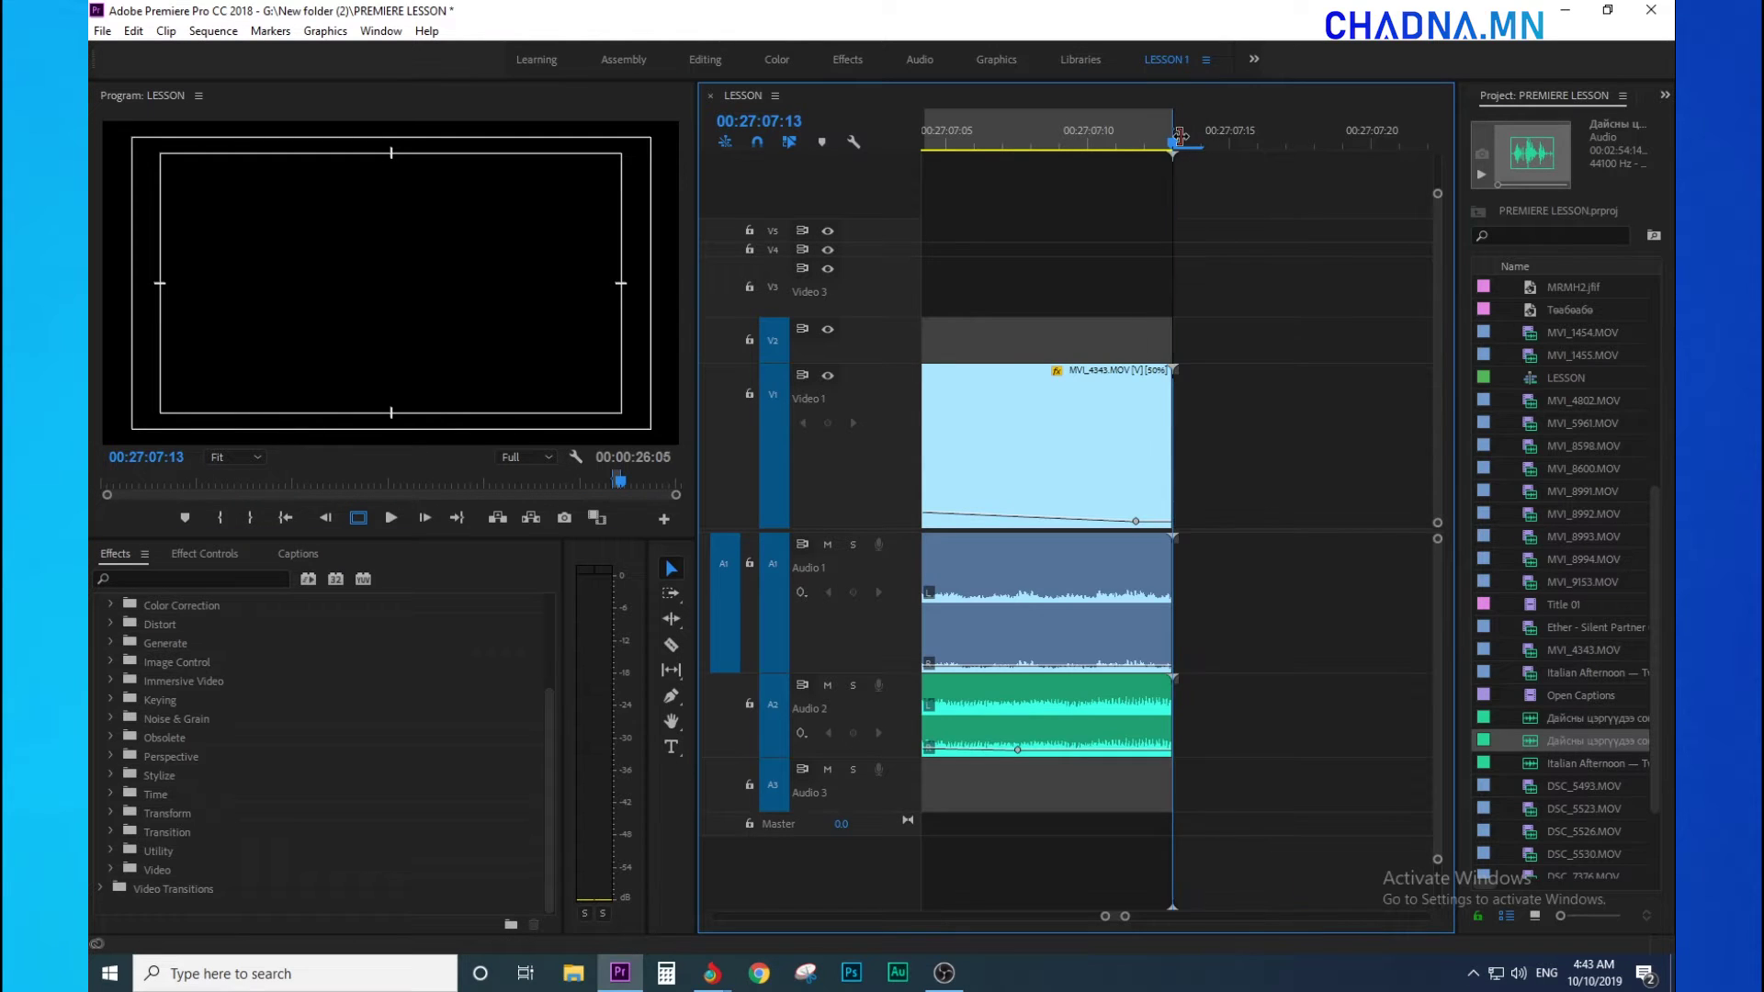
{"action": "key", "text": "minus"}
{"action": "key", "text": "minus"}
{"action": "key", "text": "minus"}
{"action": "key", "text": "minus"}
{"action": "key", "text": "minus"}
{"action": "key", "text": "minus"}
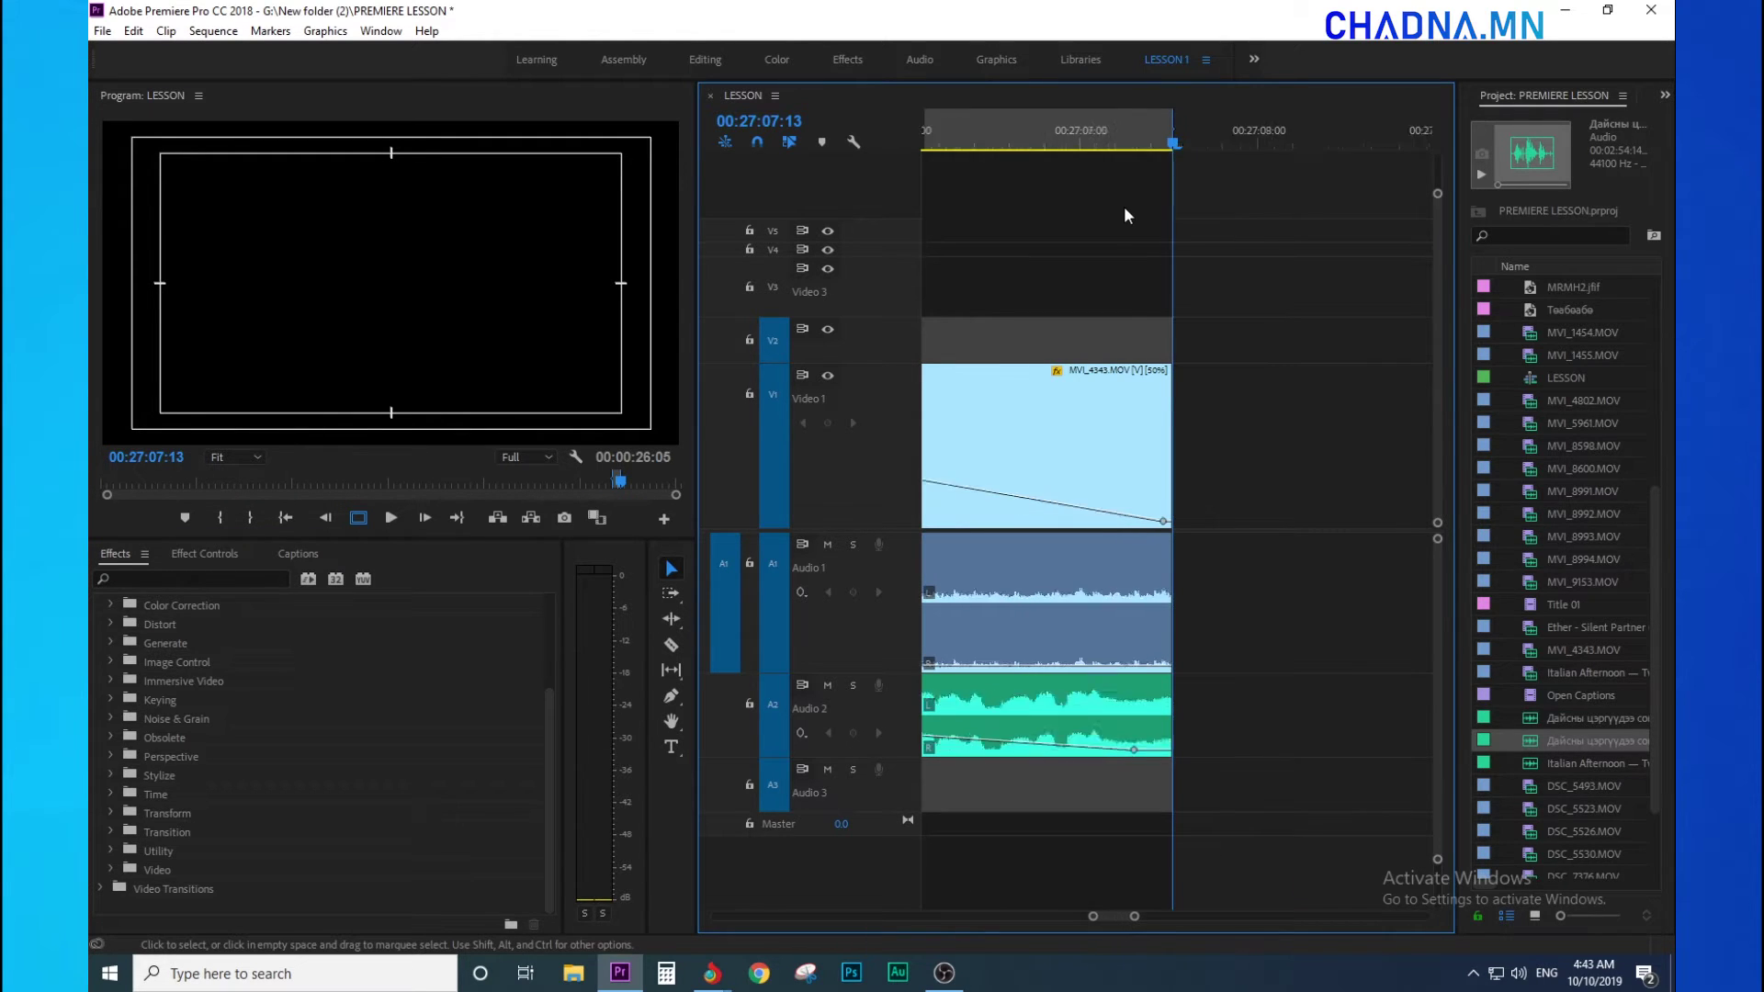
{"action": "key", "text": "minus"}
{"action": "key", "text": "minus"}
Examine the whole sequence, from its first clip group to the empty stretch past the last clips, against the marked range
{"action": "left_click_drag", "start_coordinate": [1172, 145], "coordinate": [1139, 185]}
{"action": "key", "text": "minus"}
{"action": "key", "text": "minus"}
{"action": "key", "text": "minus"}
{"action": "key", "text": "minus"}
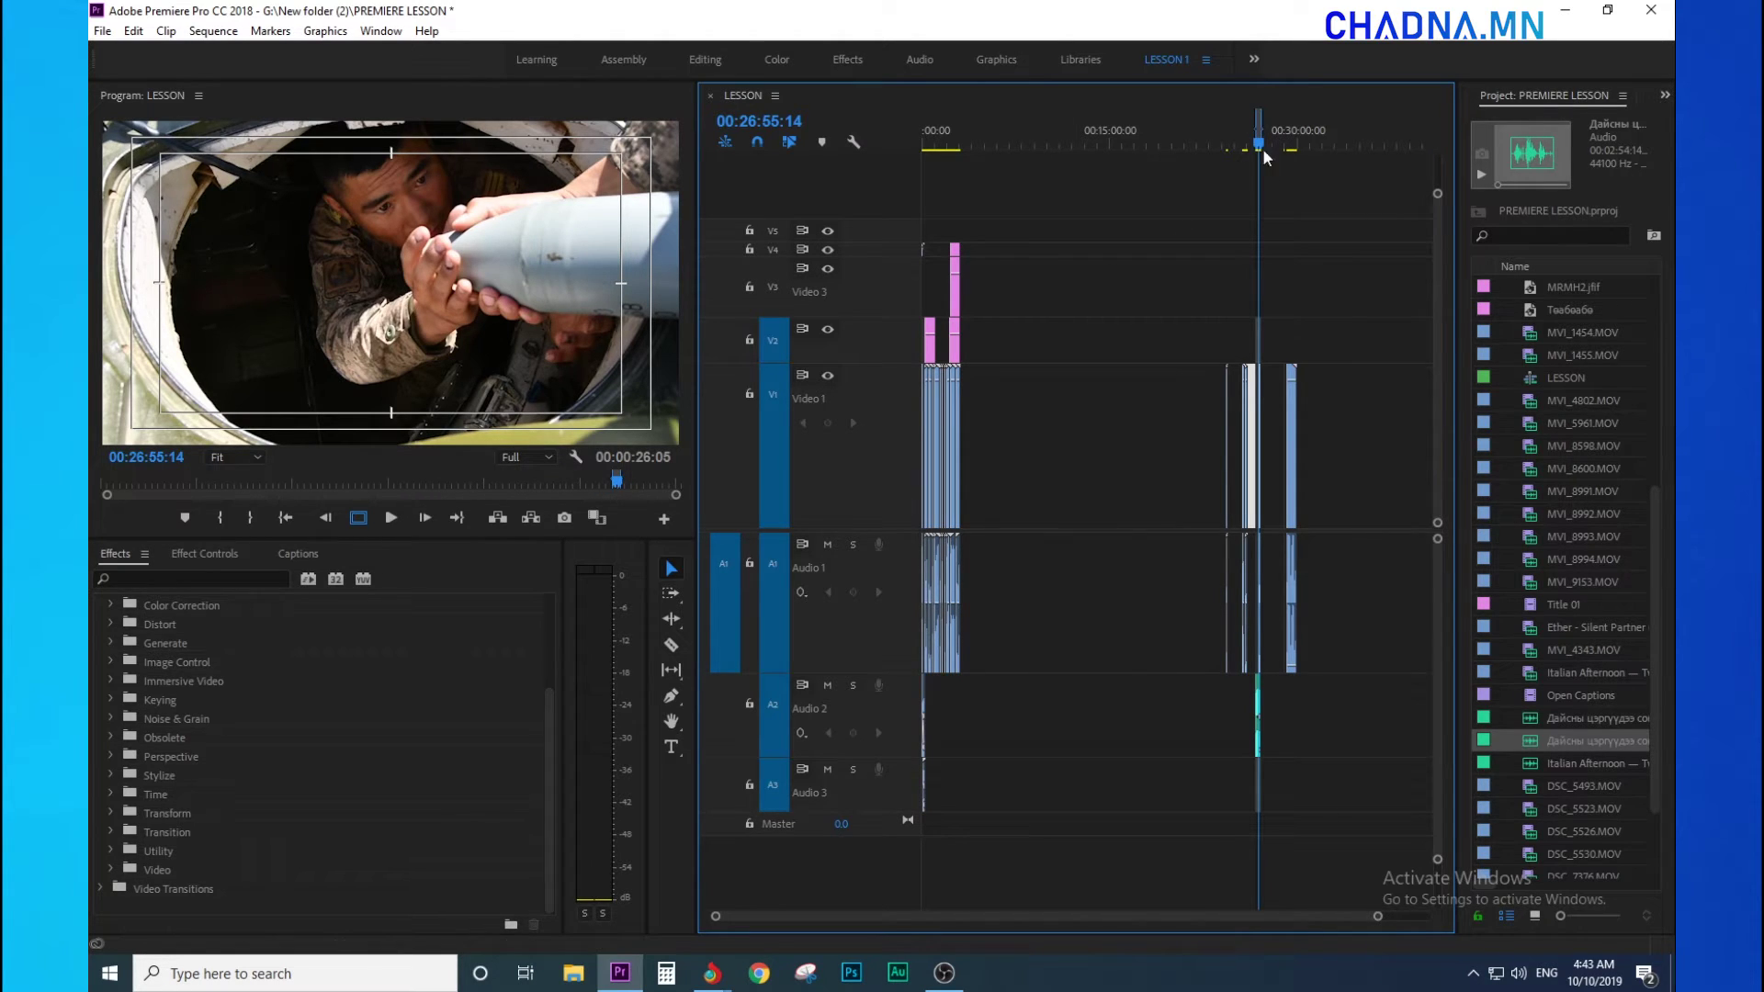
{"action": "left_click", "coordinate": [968, 138]}
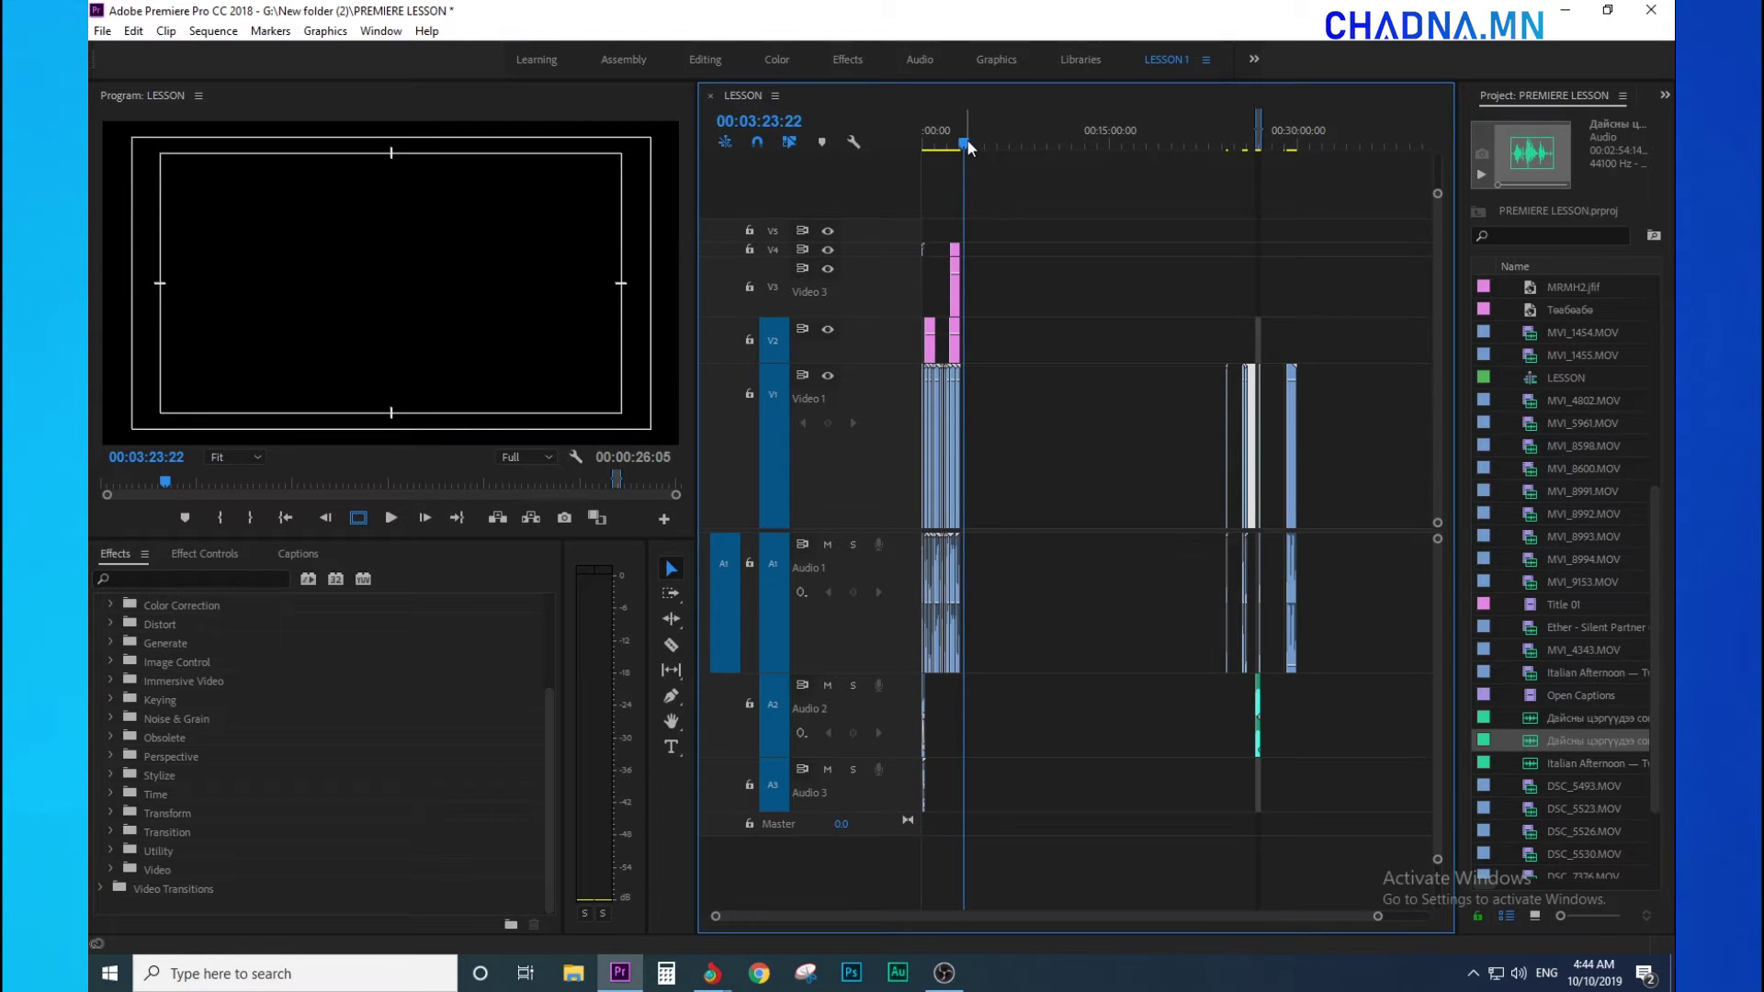
{"action": "key", "text": "equal"}
{"action": "key", "text": "equal"}
{"action": "key", "text": "equal"}
{"action": "left_click_drag", "start_coordinate": [1113, 129], "coordinate": [1143, 147]}
{"action": "key", "text": "minus"}
{"action": "key", "text": "minus"}
{"action": "key", "text": "minus"}
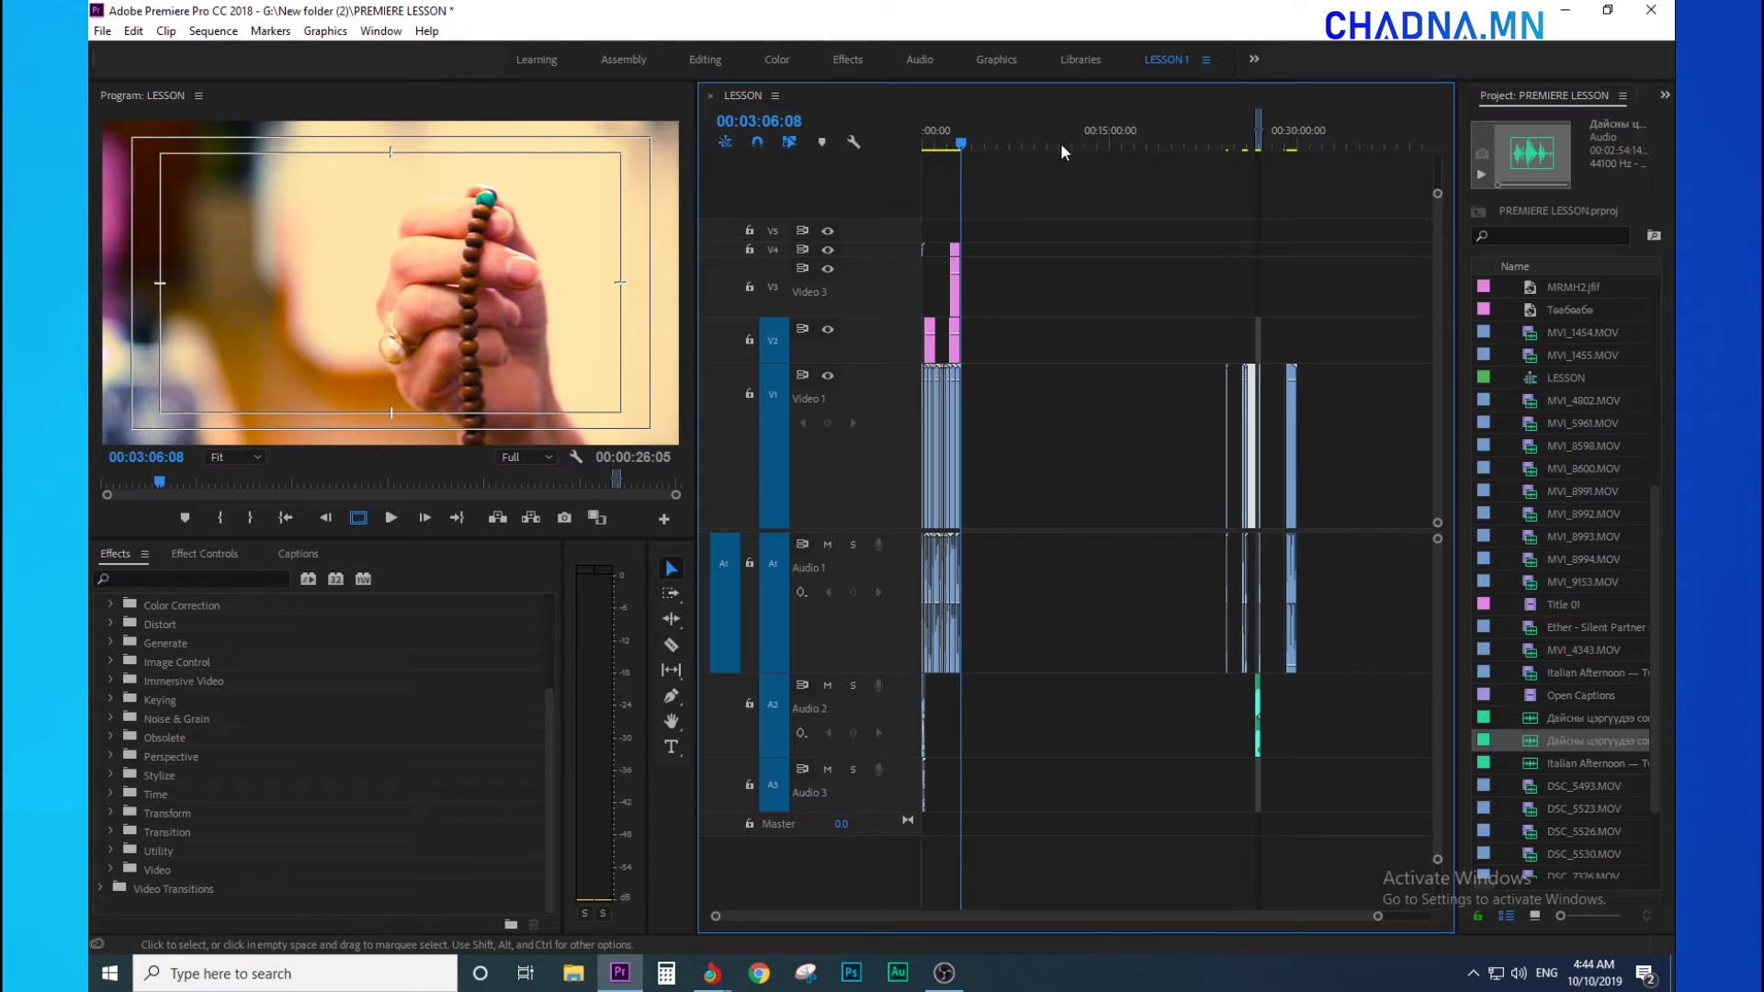
{"action": "left_click_drag", "start_coordinate": [962, 140], "coordinate": [1453, 132]}
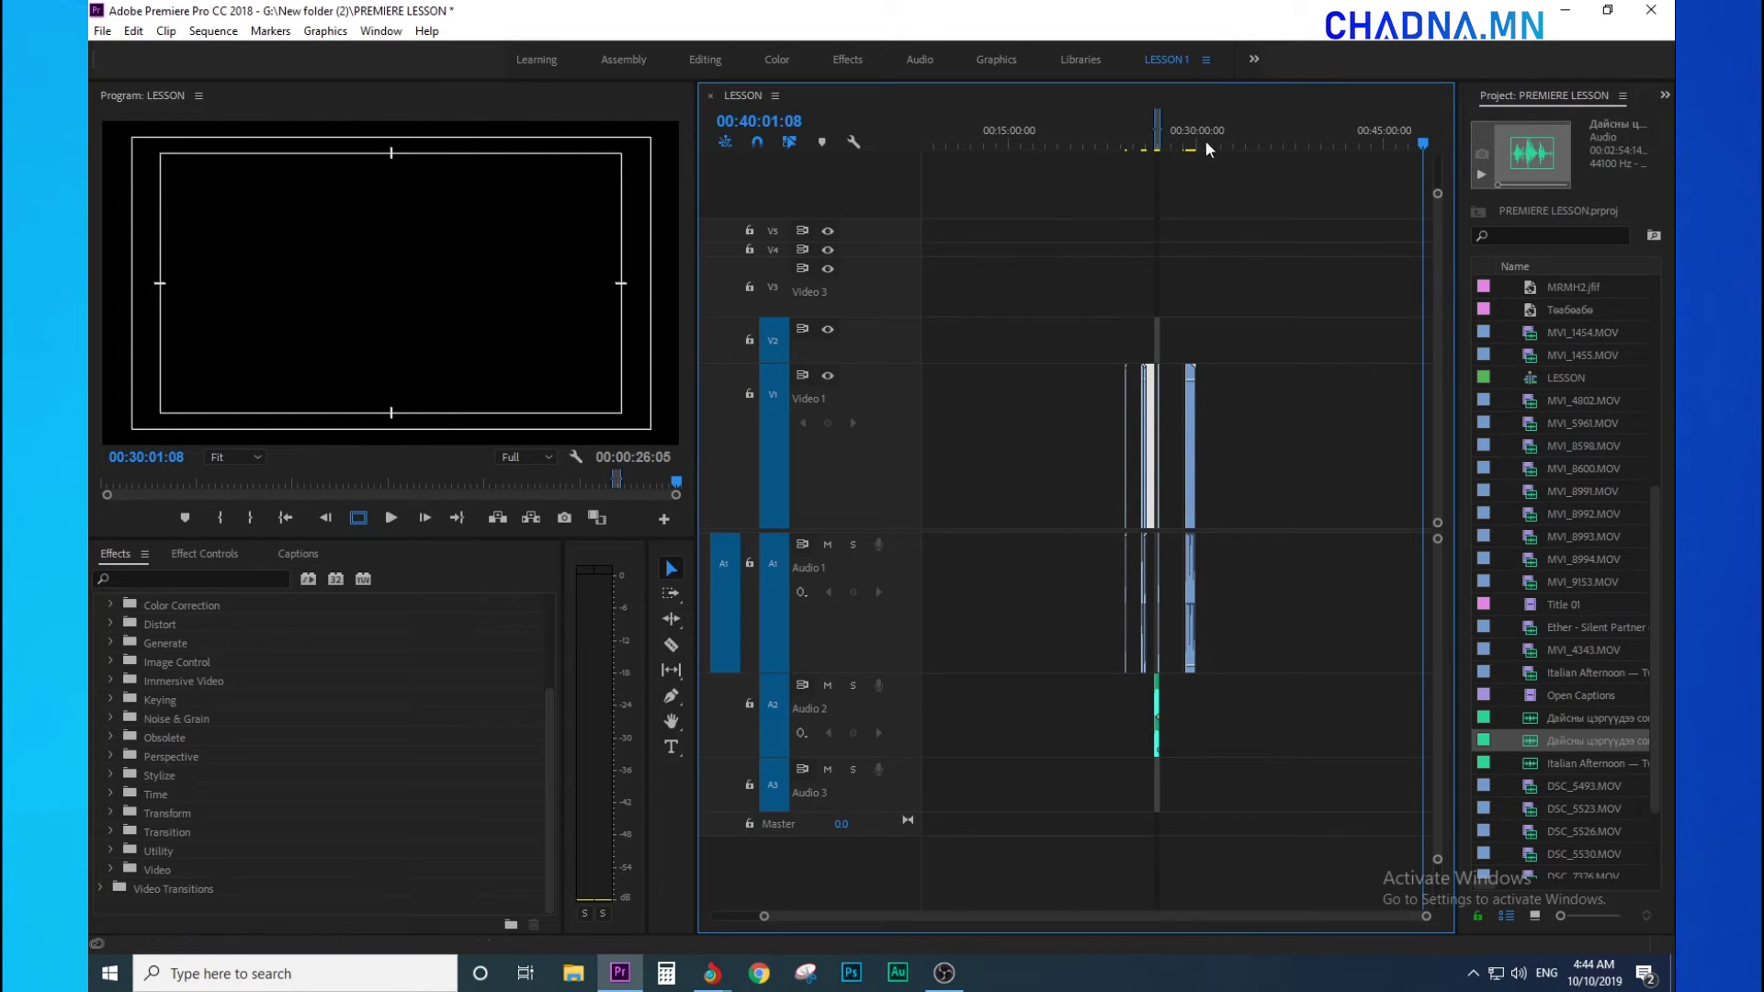
{"action": "scroll", "coordinate": [1376, 288], "scroll_direction": "up", "scroll_amount": 3}
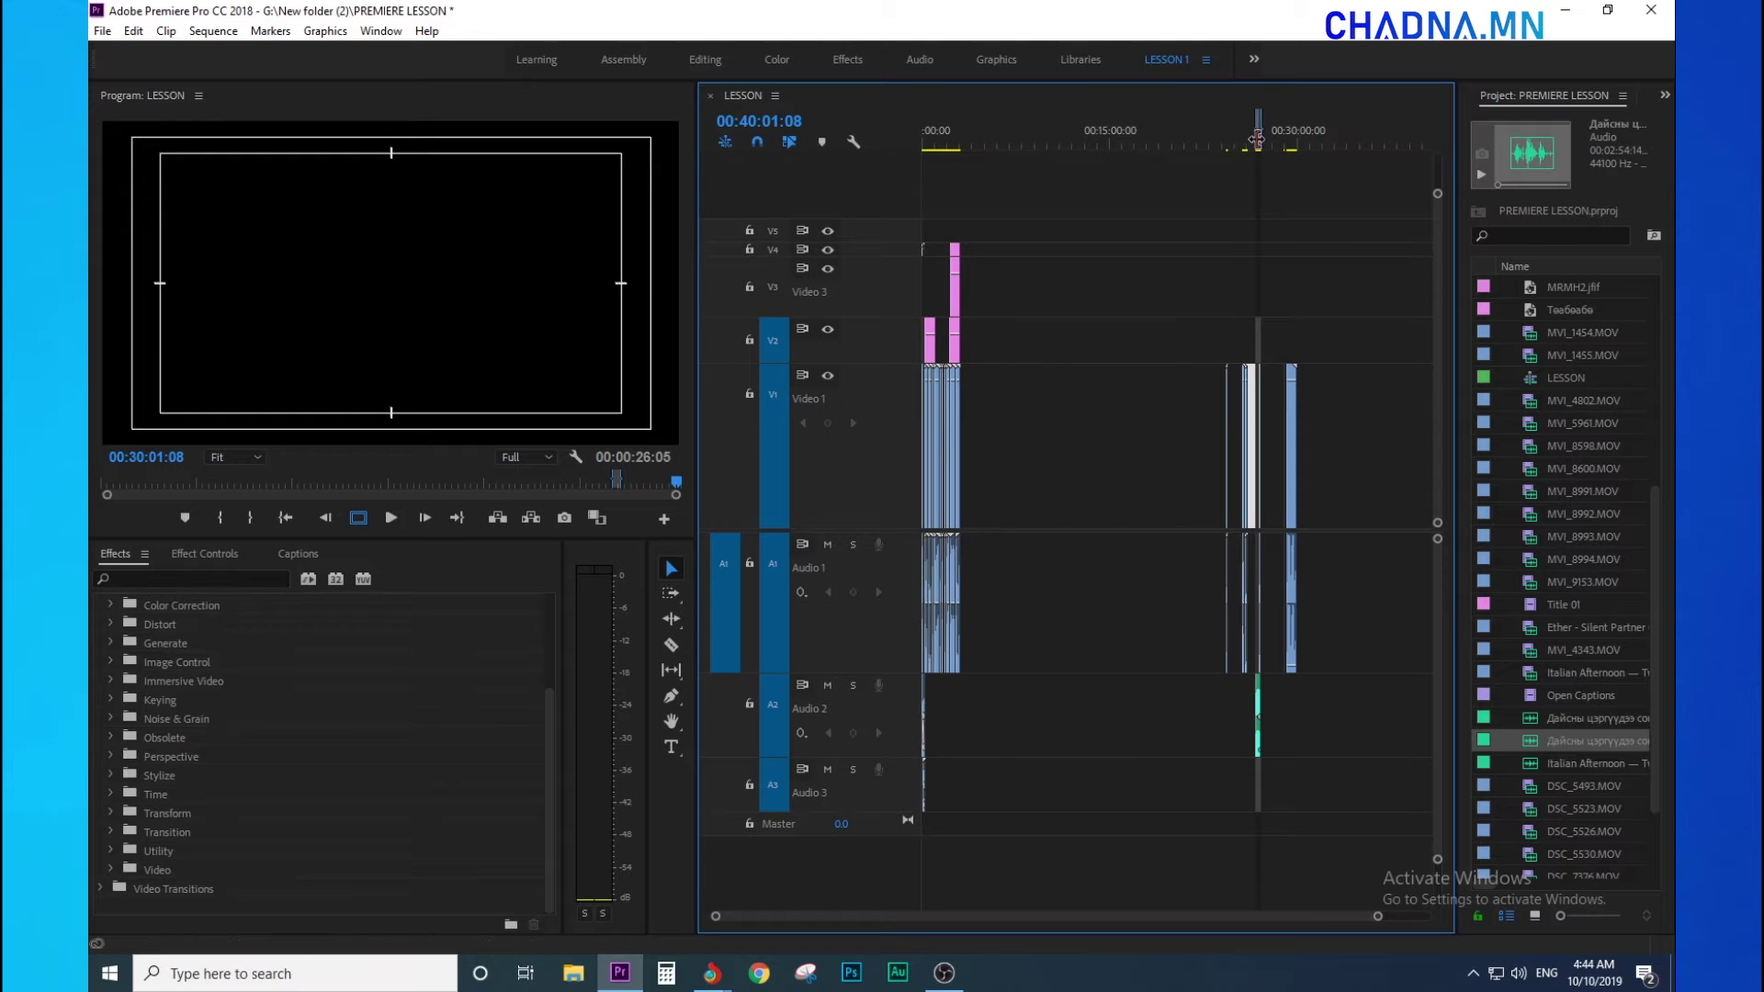
Place the playhead on the truck clip inside the marked range, at 00:26:43:23
{"action": "left_click_drag", "start_coordinate": [1325, 150], "coordinate": [1091, 218]}
{"action": "key", "text": "equal"}
{"action": "key", "text": "equal"}
{"action": "key", "text": "equal"}
{"action": "key", "text": "equal"}
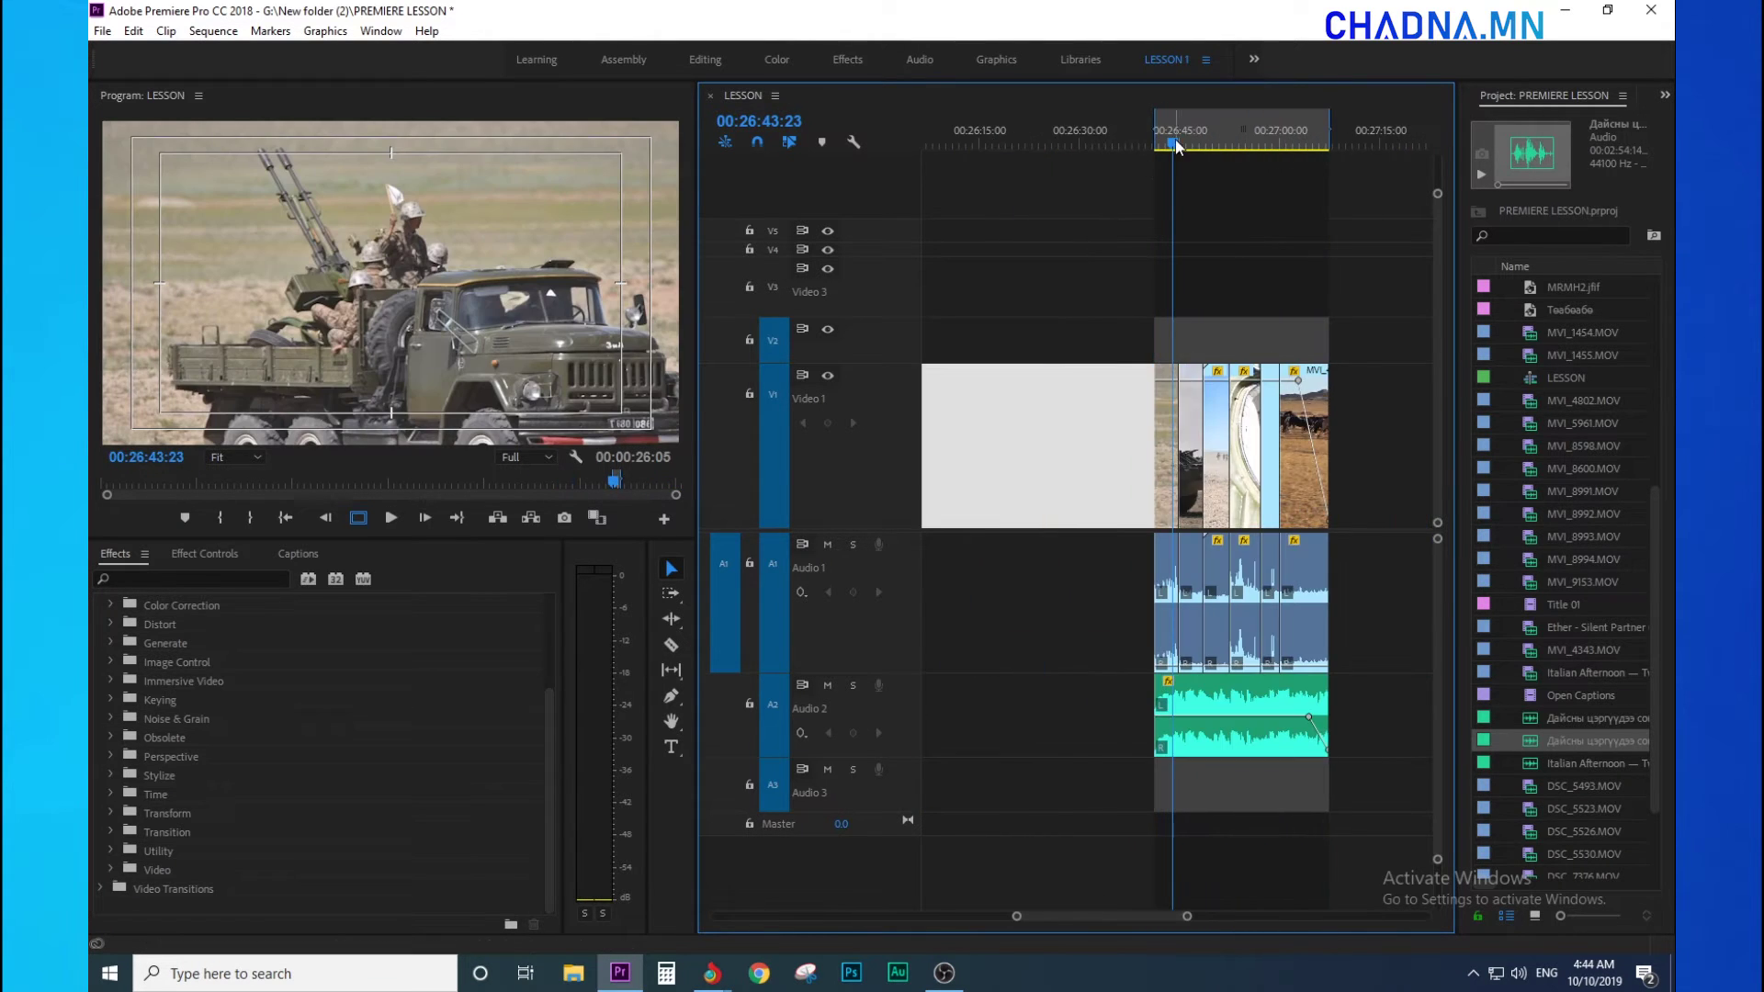
{"action": "key", "text": "equal"}
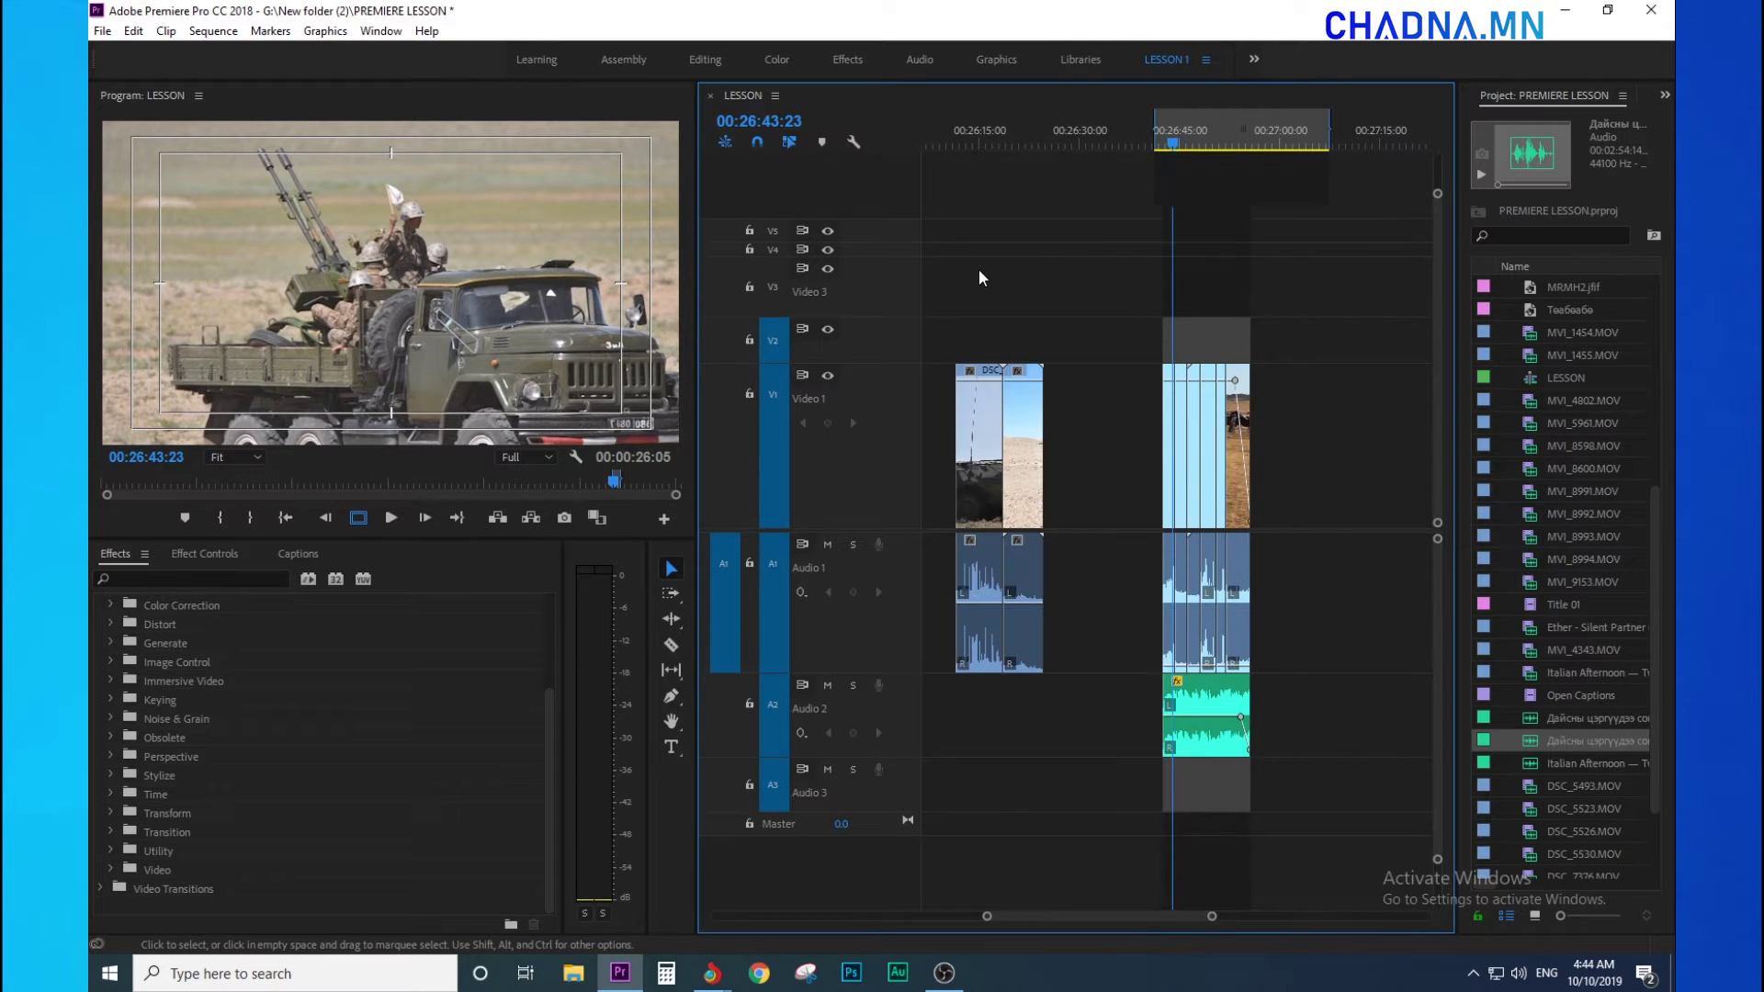
{"action": "key", "text": "minus"}
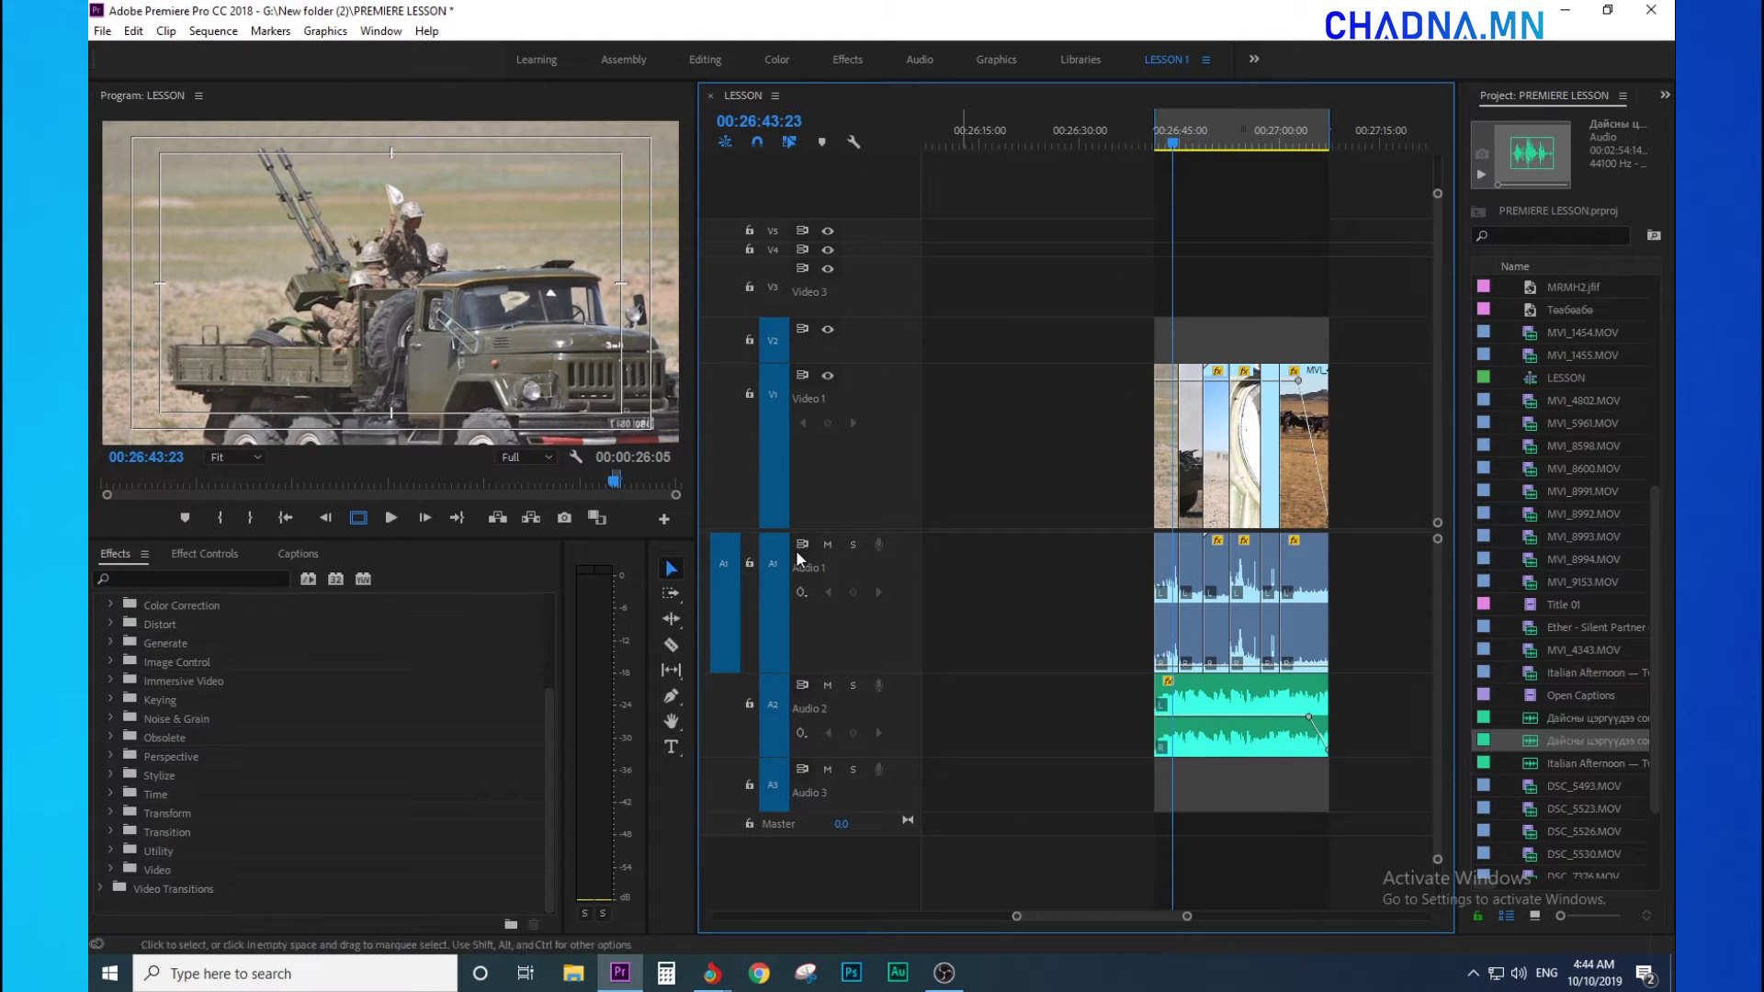
Open the media export settings for the marked range and choose H.264 as the format
{"action": "left_click", "coordinate": [102, 30]}
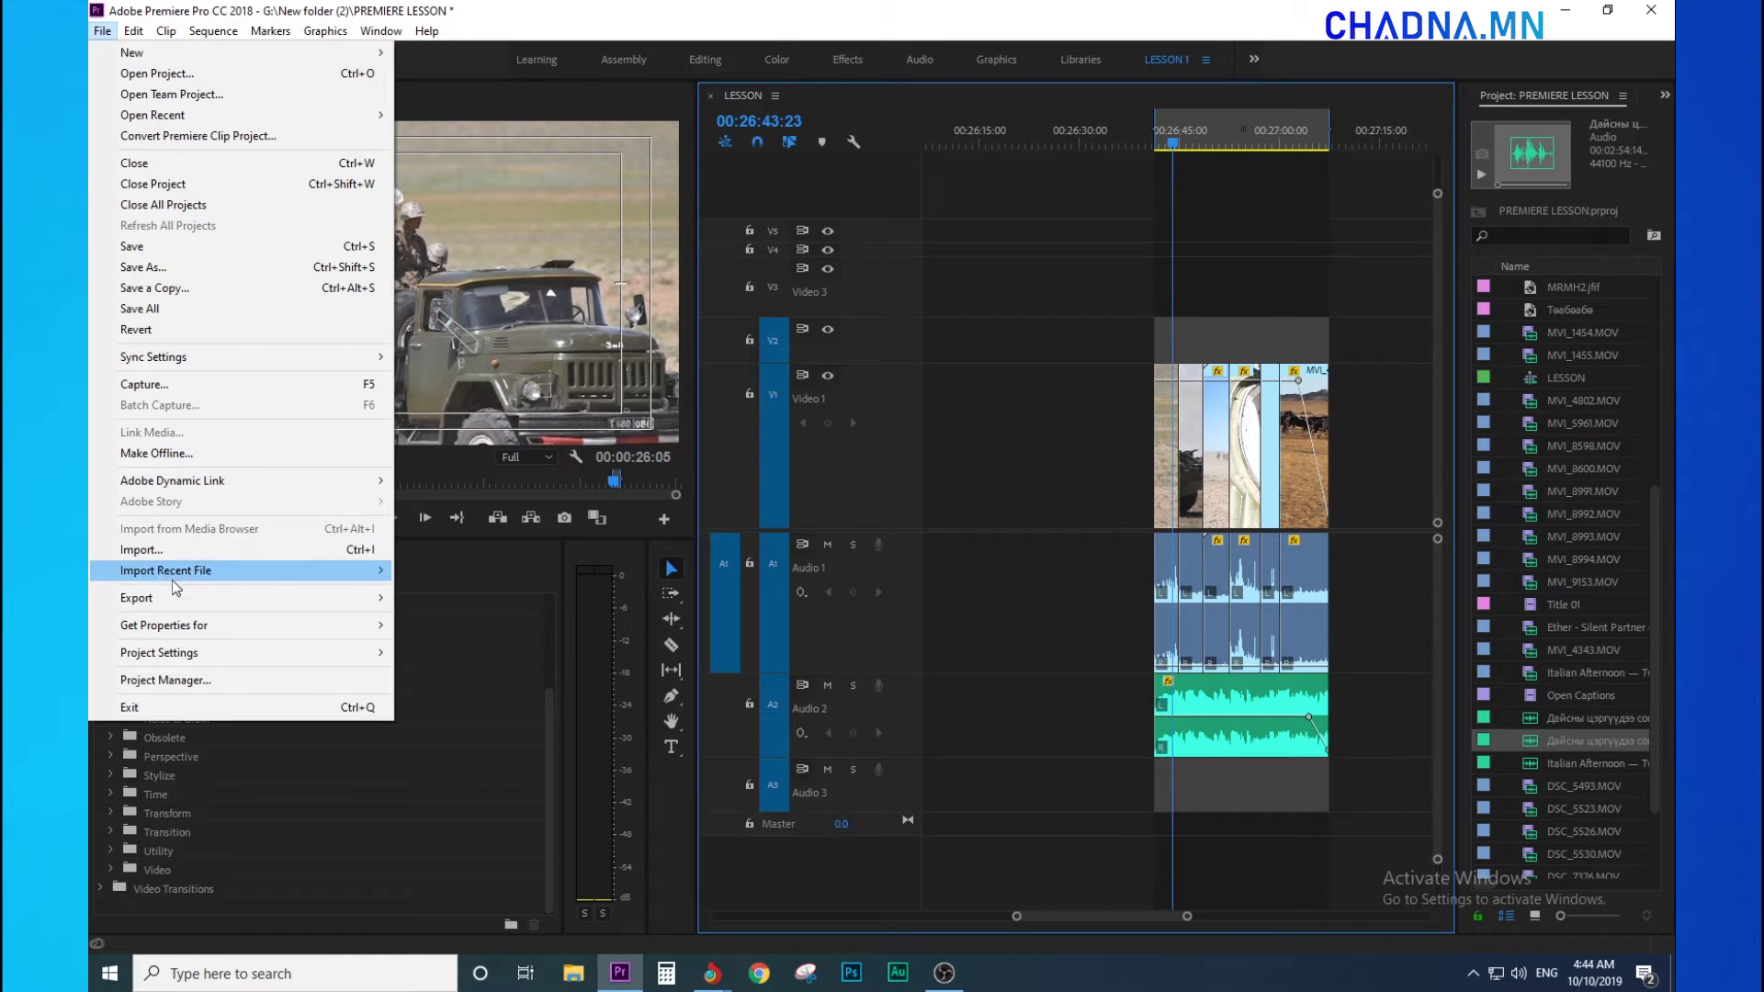
{"action": "mouse_move", "coordinate": [177, 599]}
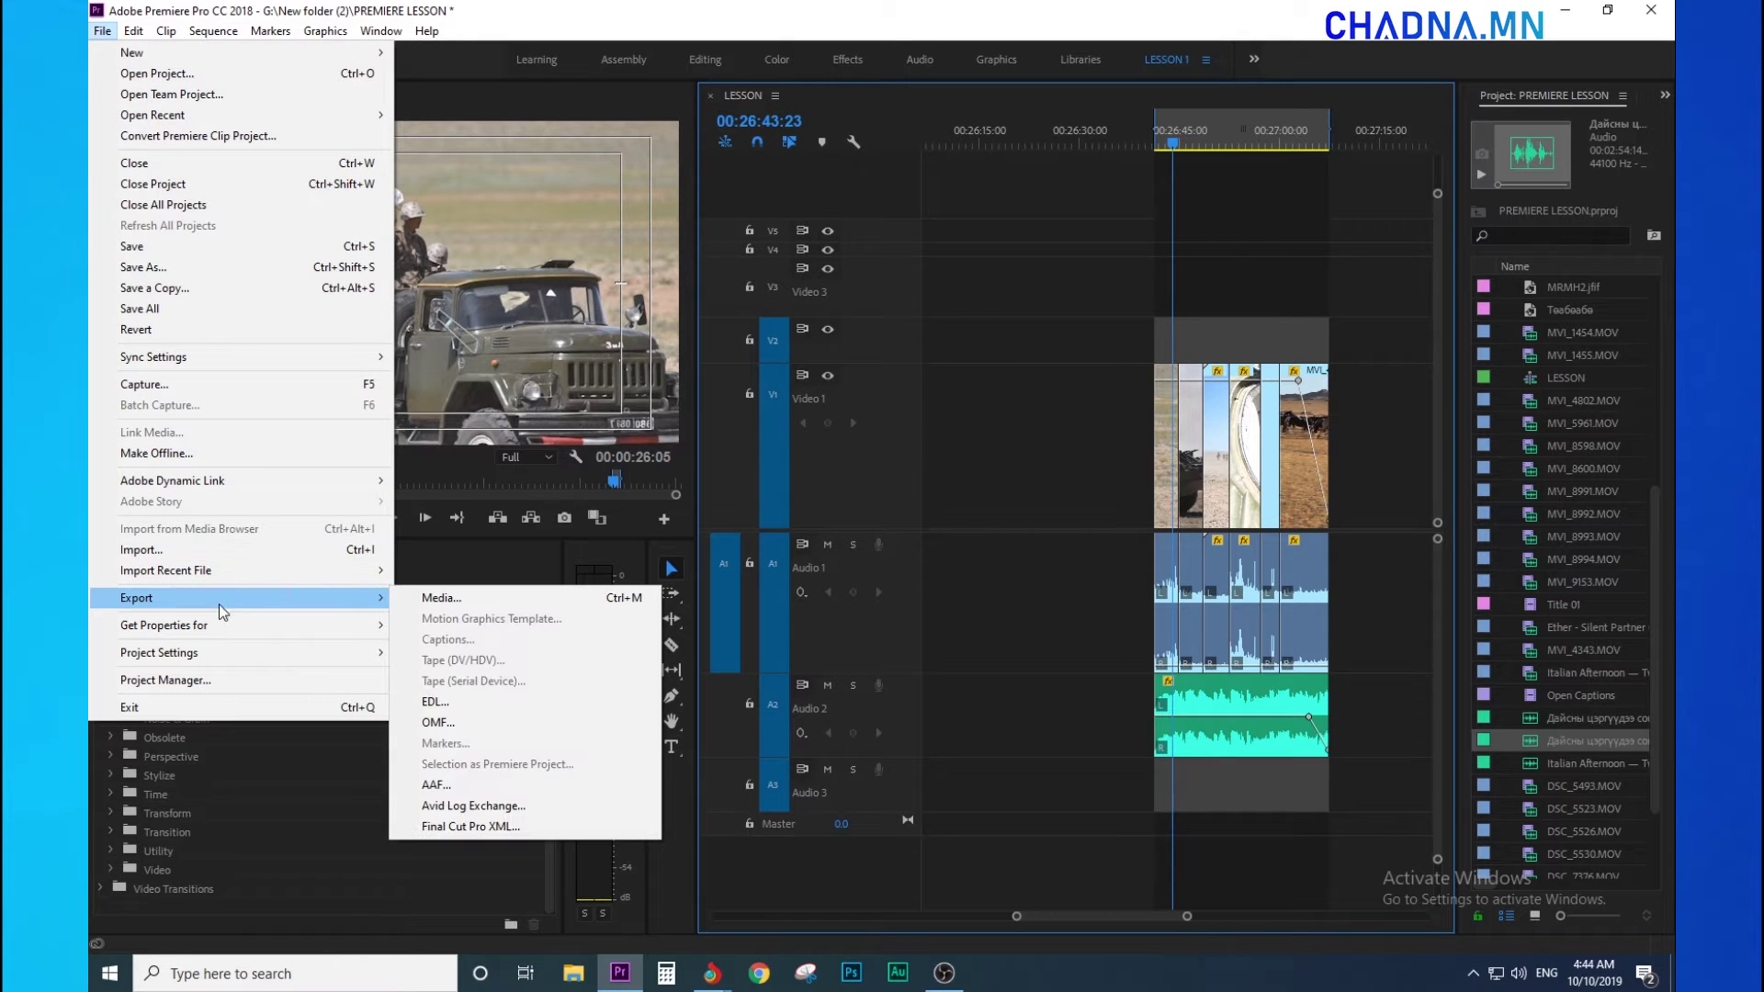
{"action": "left_click", "coordinate": [474, 598]}
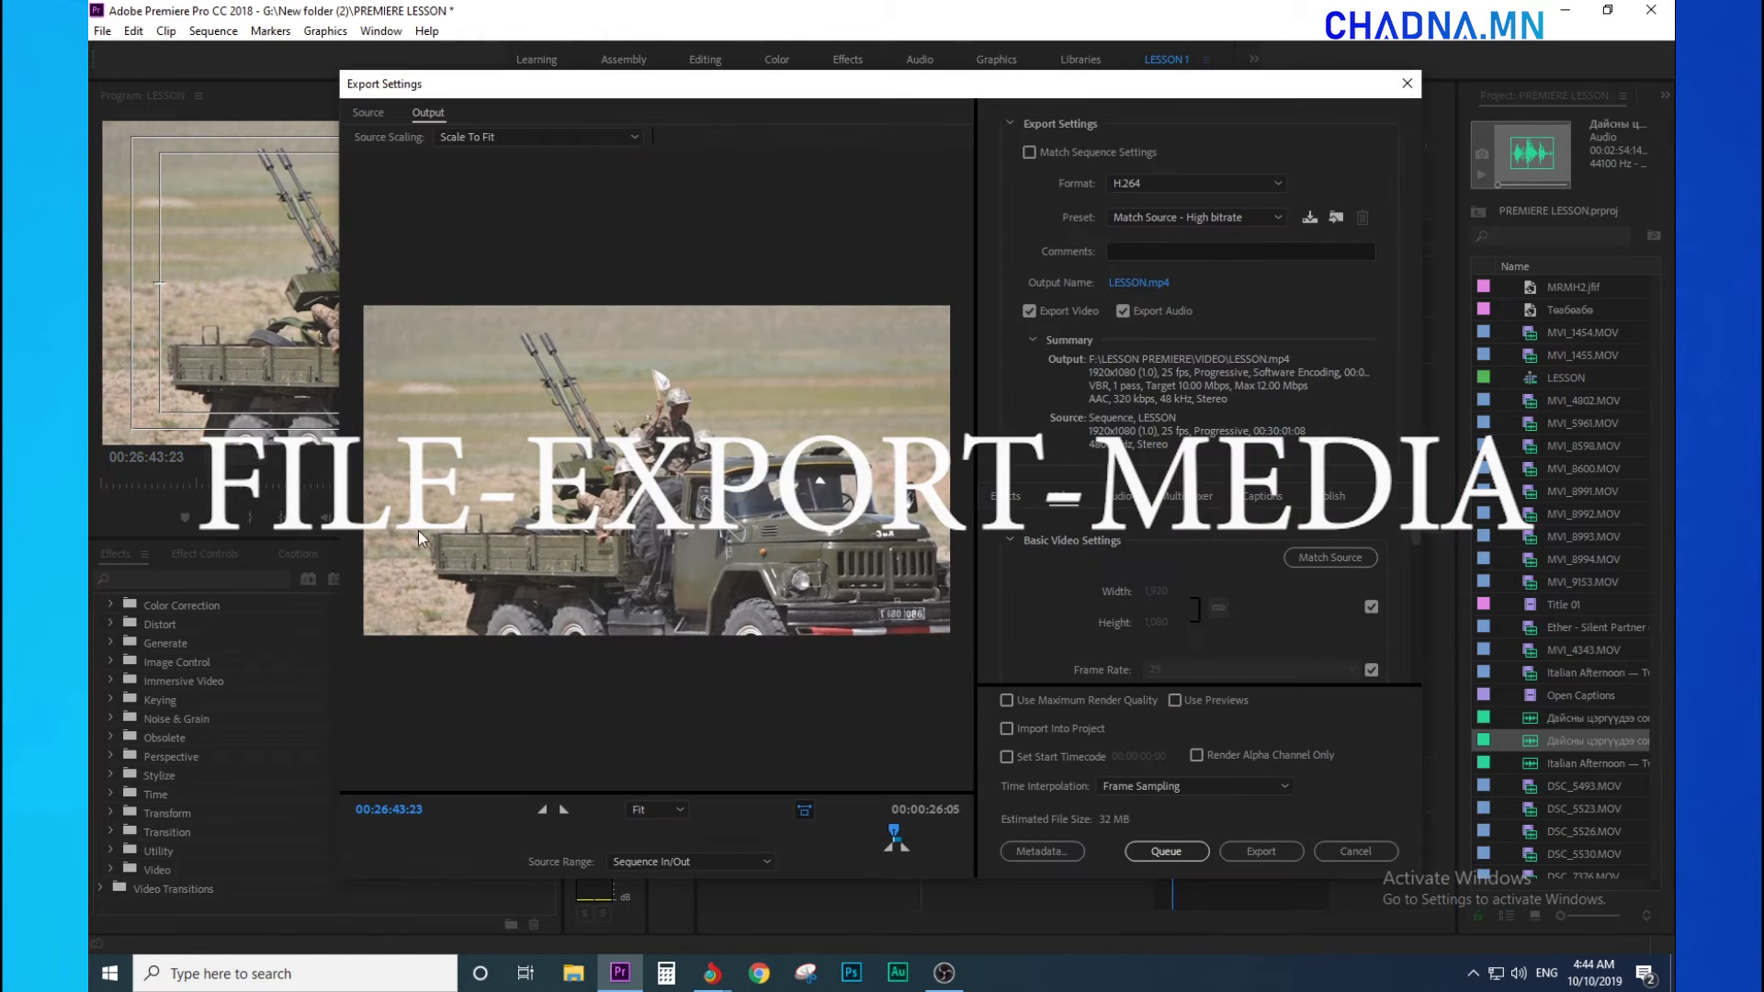
{"action": "left_click_drag", "start_coordinate": [670, 95], "coordinate": [566, 94]}
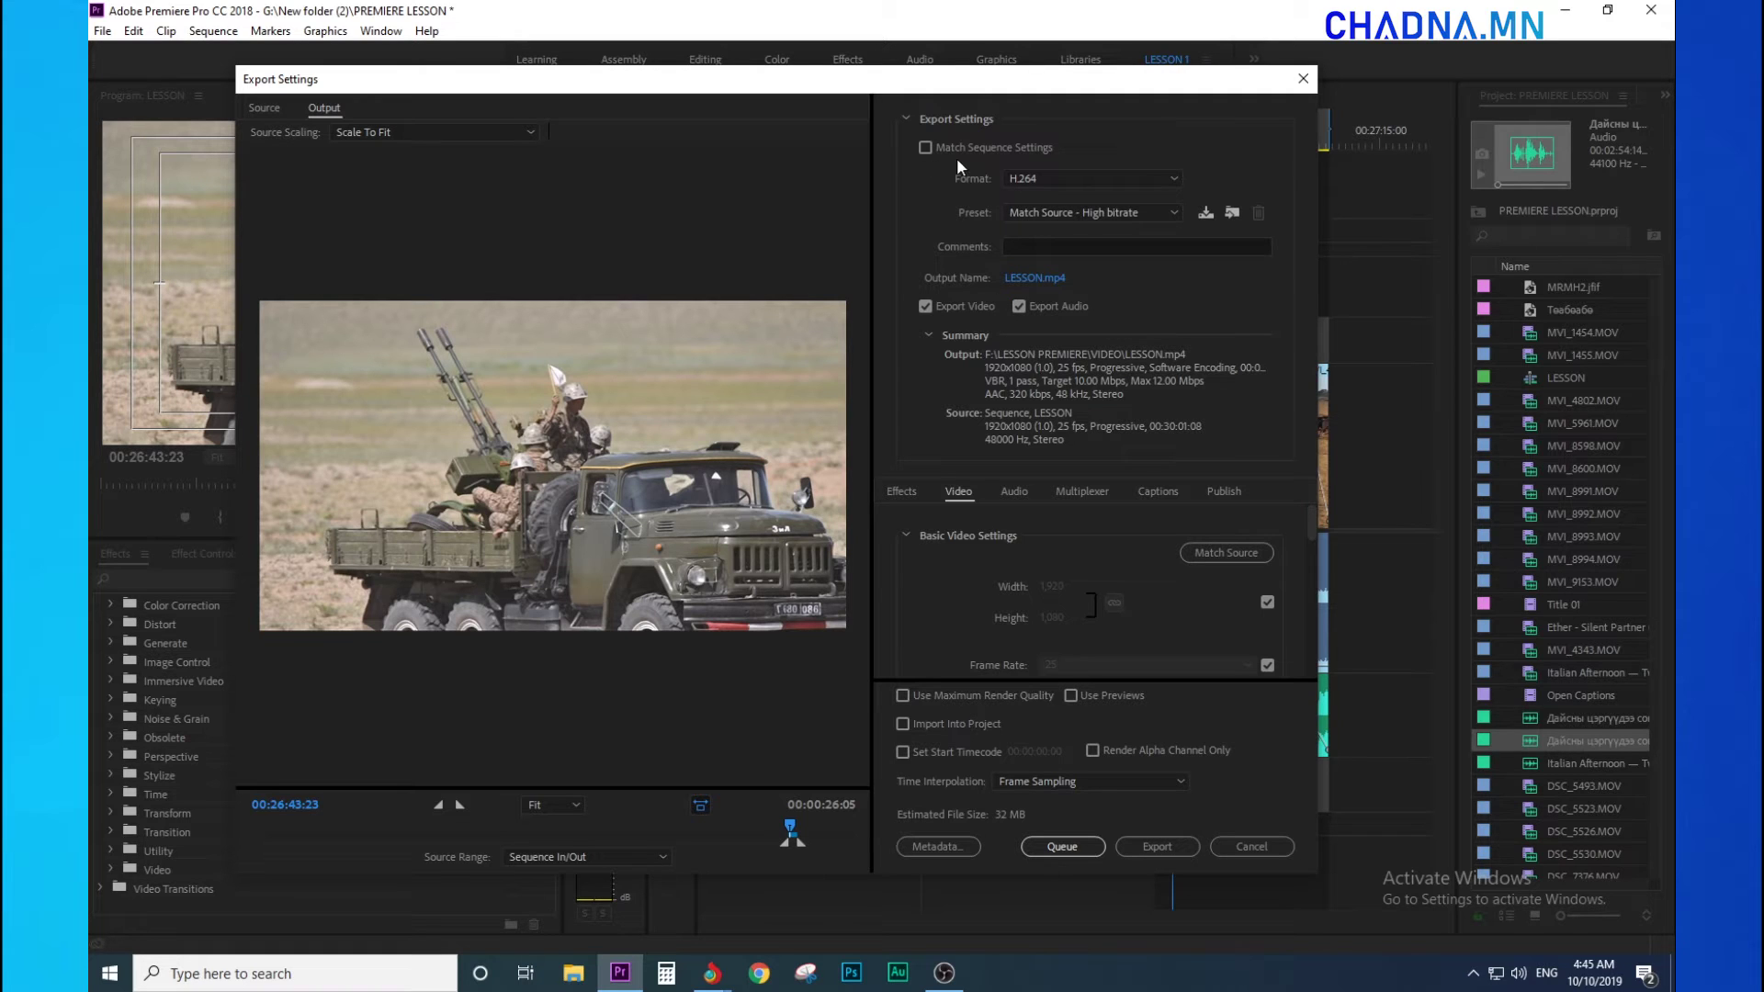
{"action": "left_click", "coordinate": [1161, 180]}
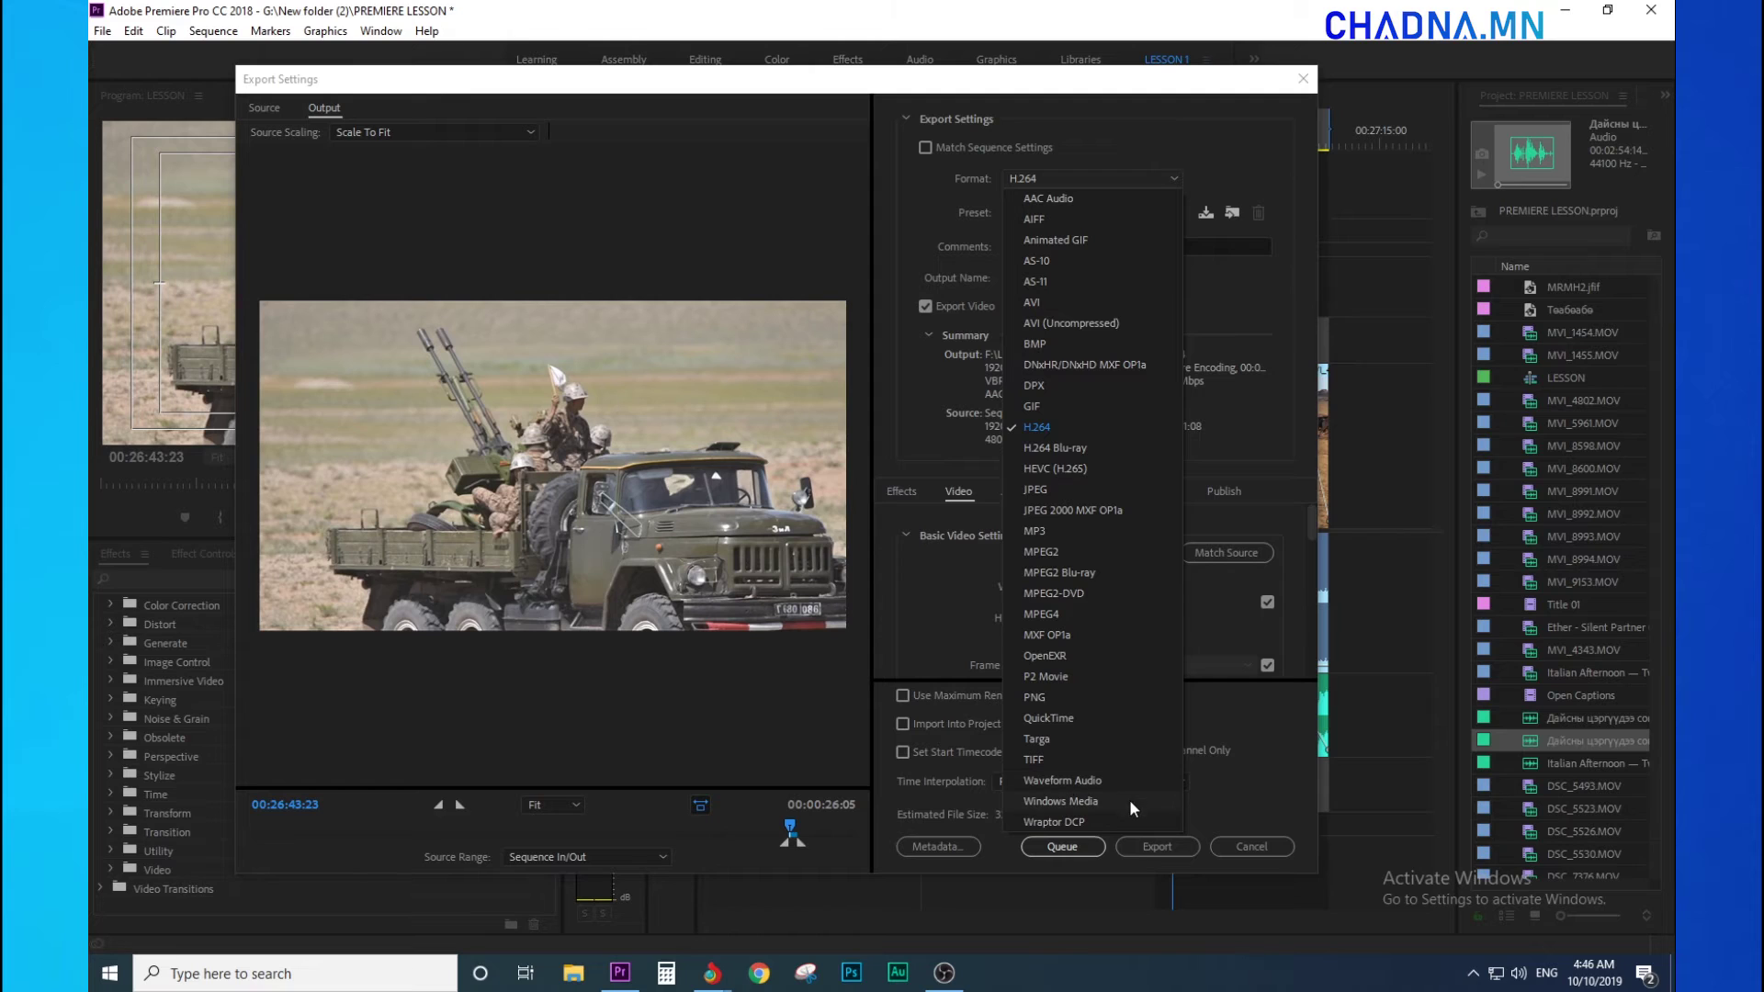
{"action": "left_click", "coordinate": [1049, 428]}
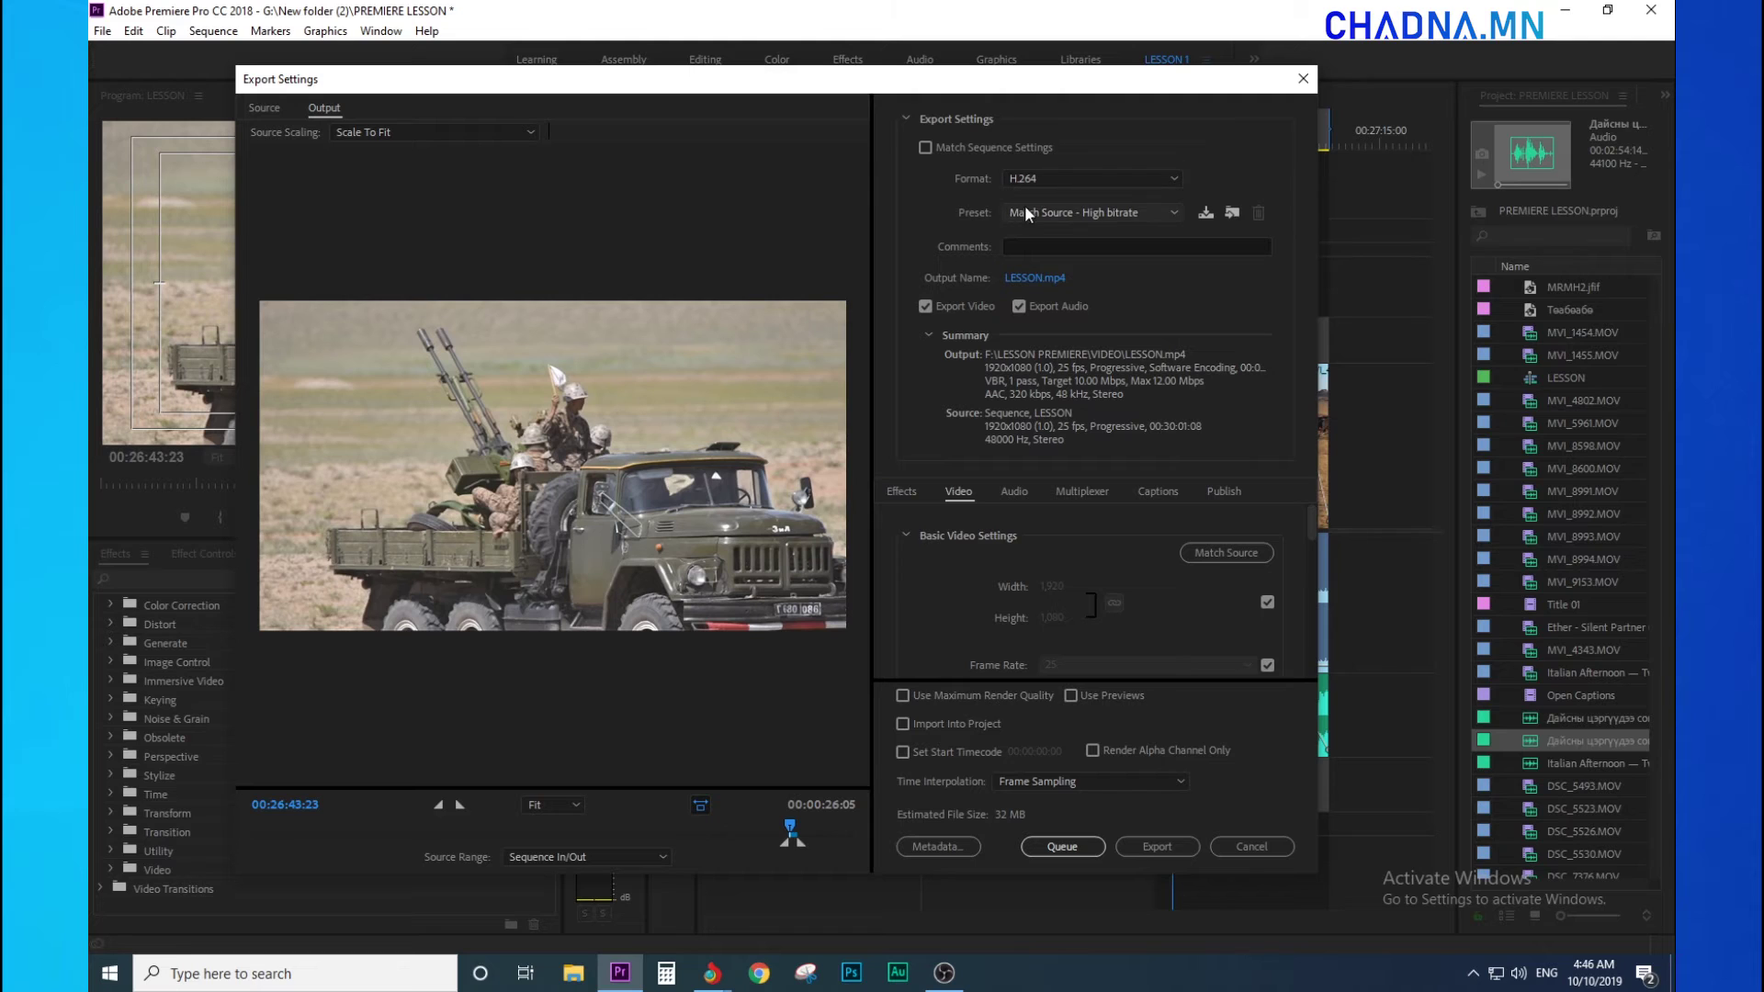
Review the H.264 presets alongside the 480p-to-4K comparison picture, and choose the High Quality 1080p HD preset
{"action": "left_click", "coordinate": [1172, 213]}
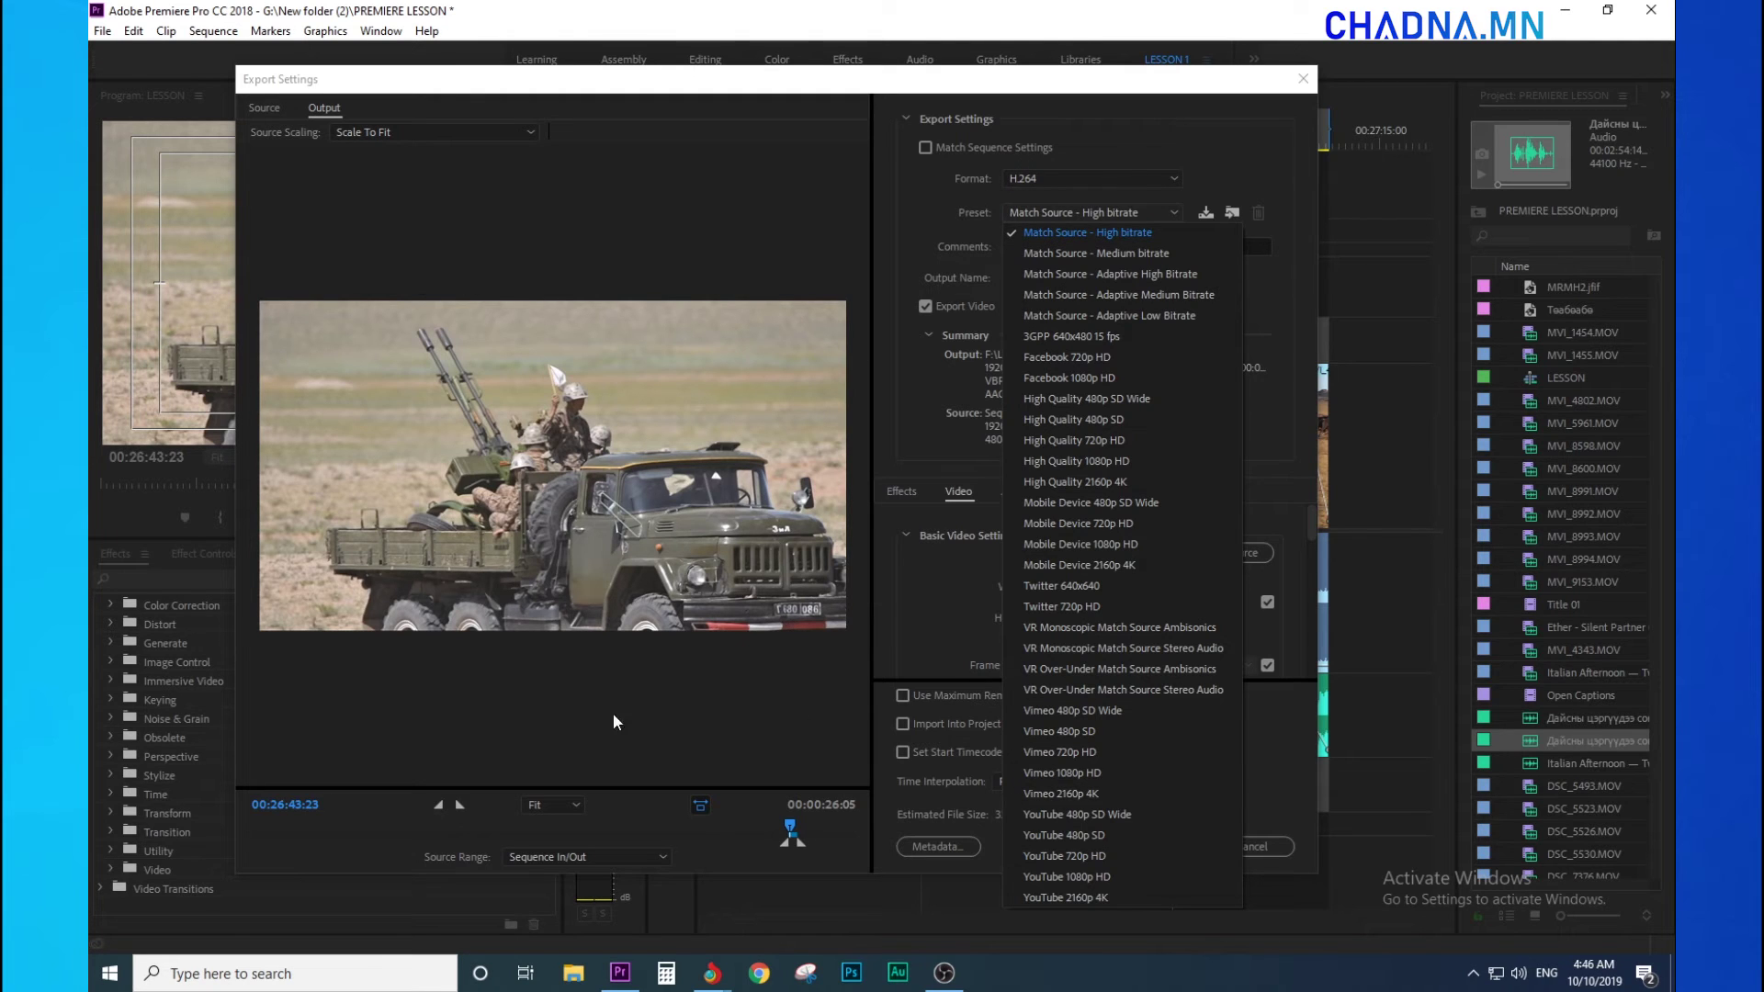
{"action": "left_click", "coordinate": [1105, 234]}
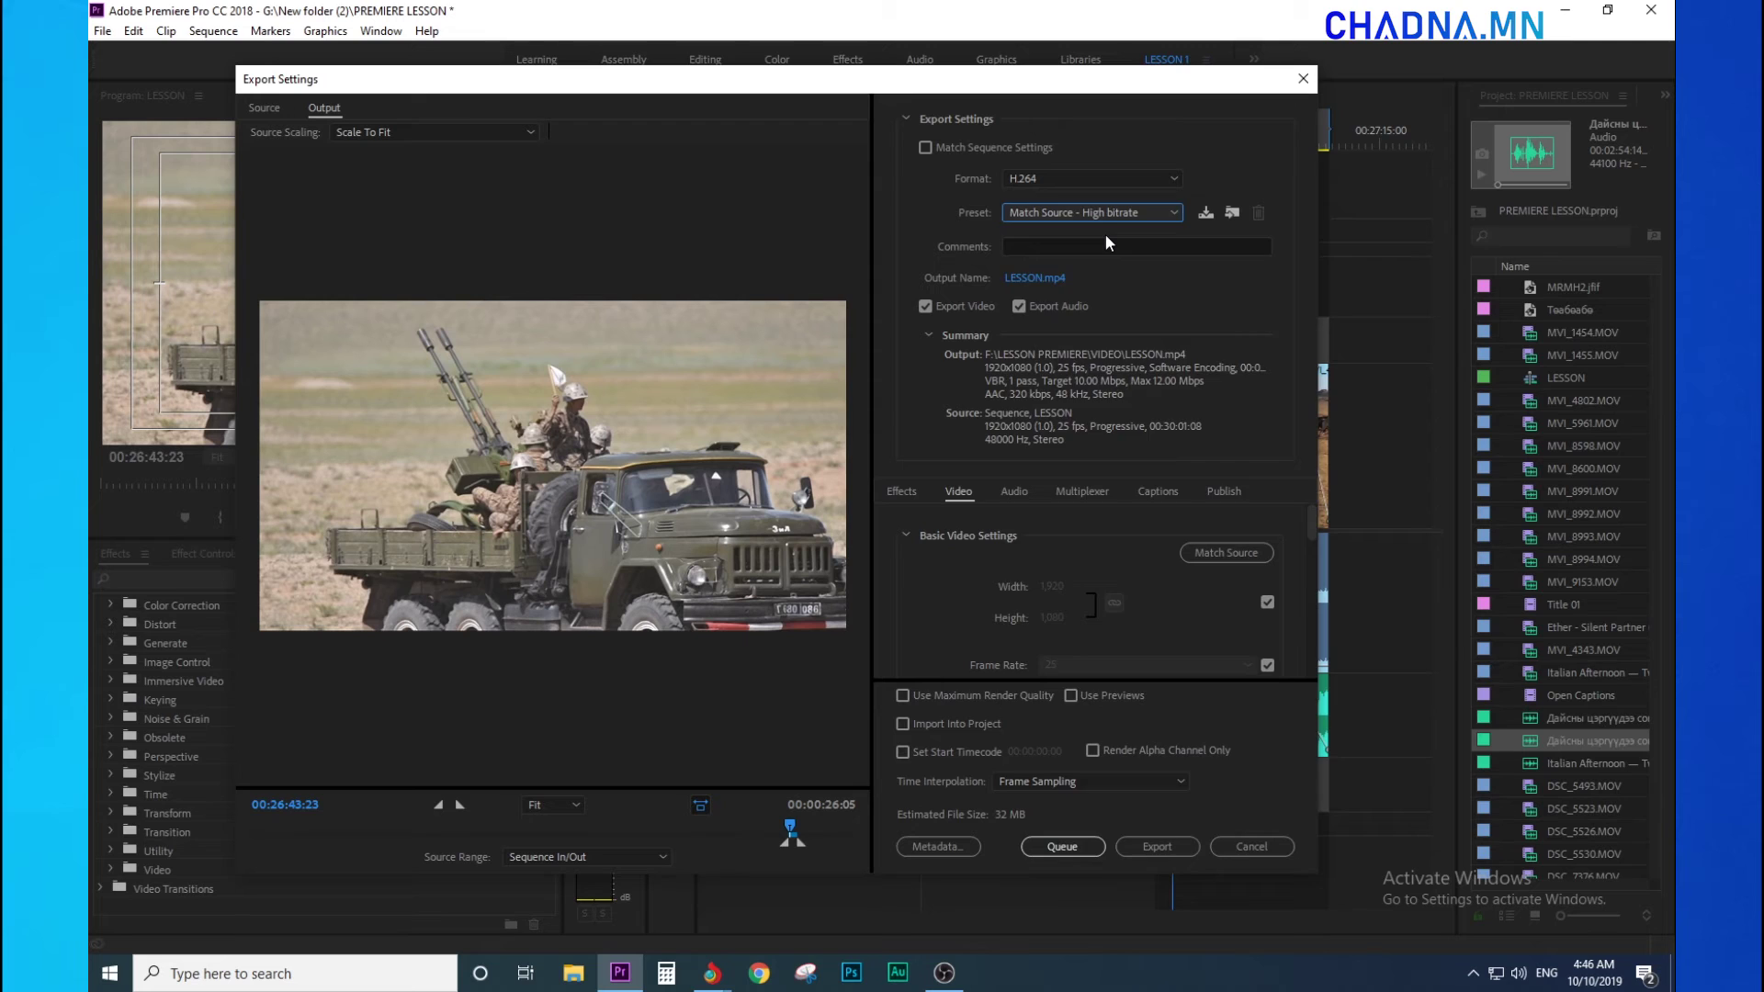
{"action": "left_click", "coordinate": [1133, 211]}
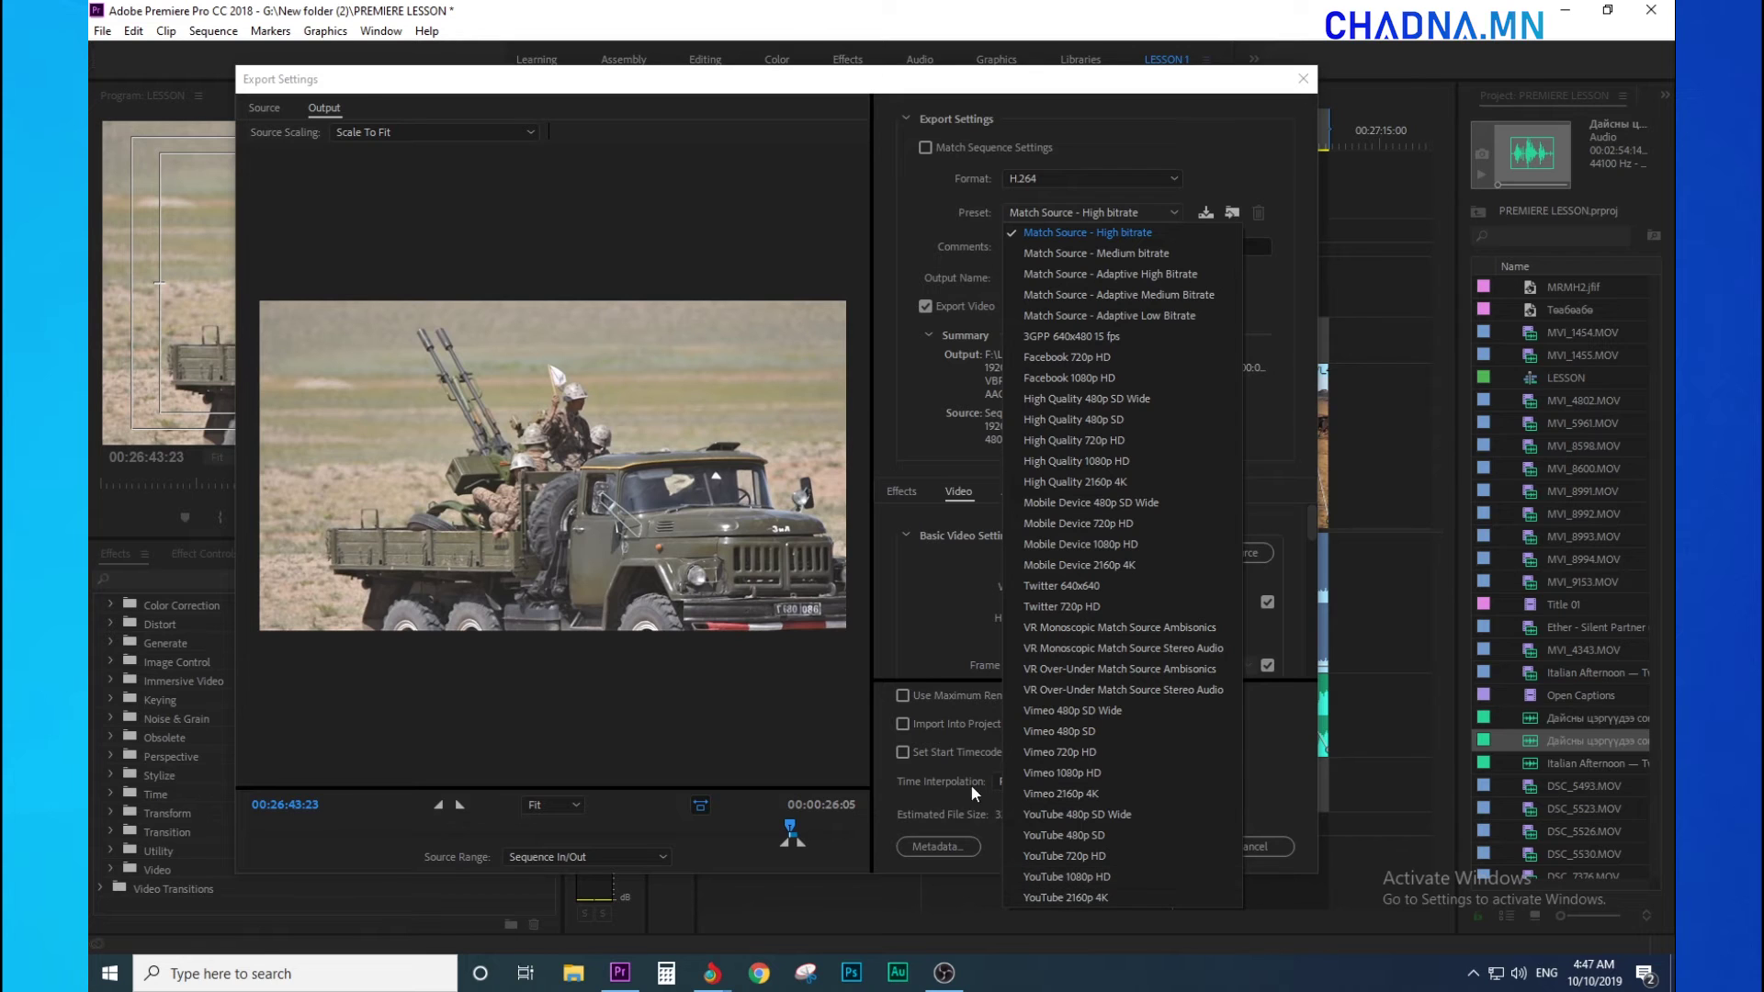
{"action": "key", "text": "Escape"}
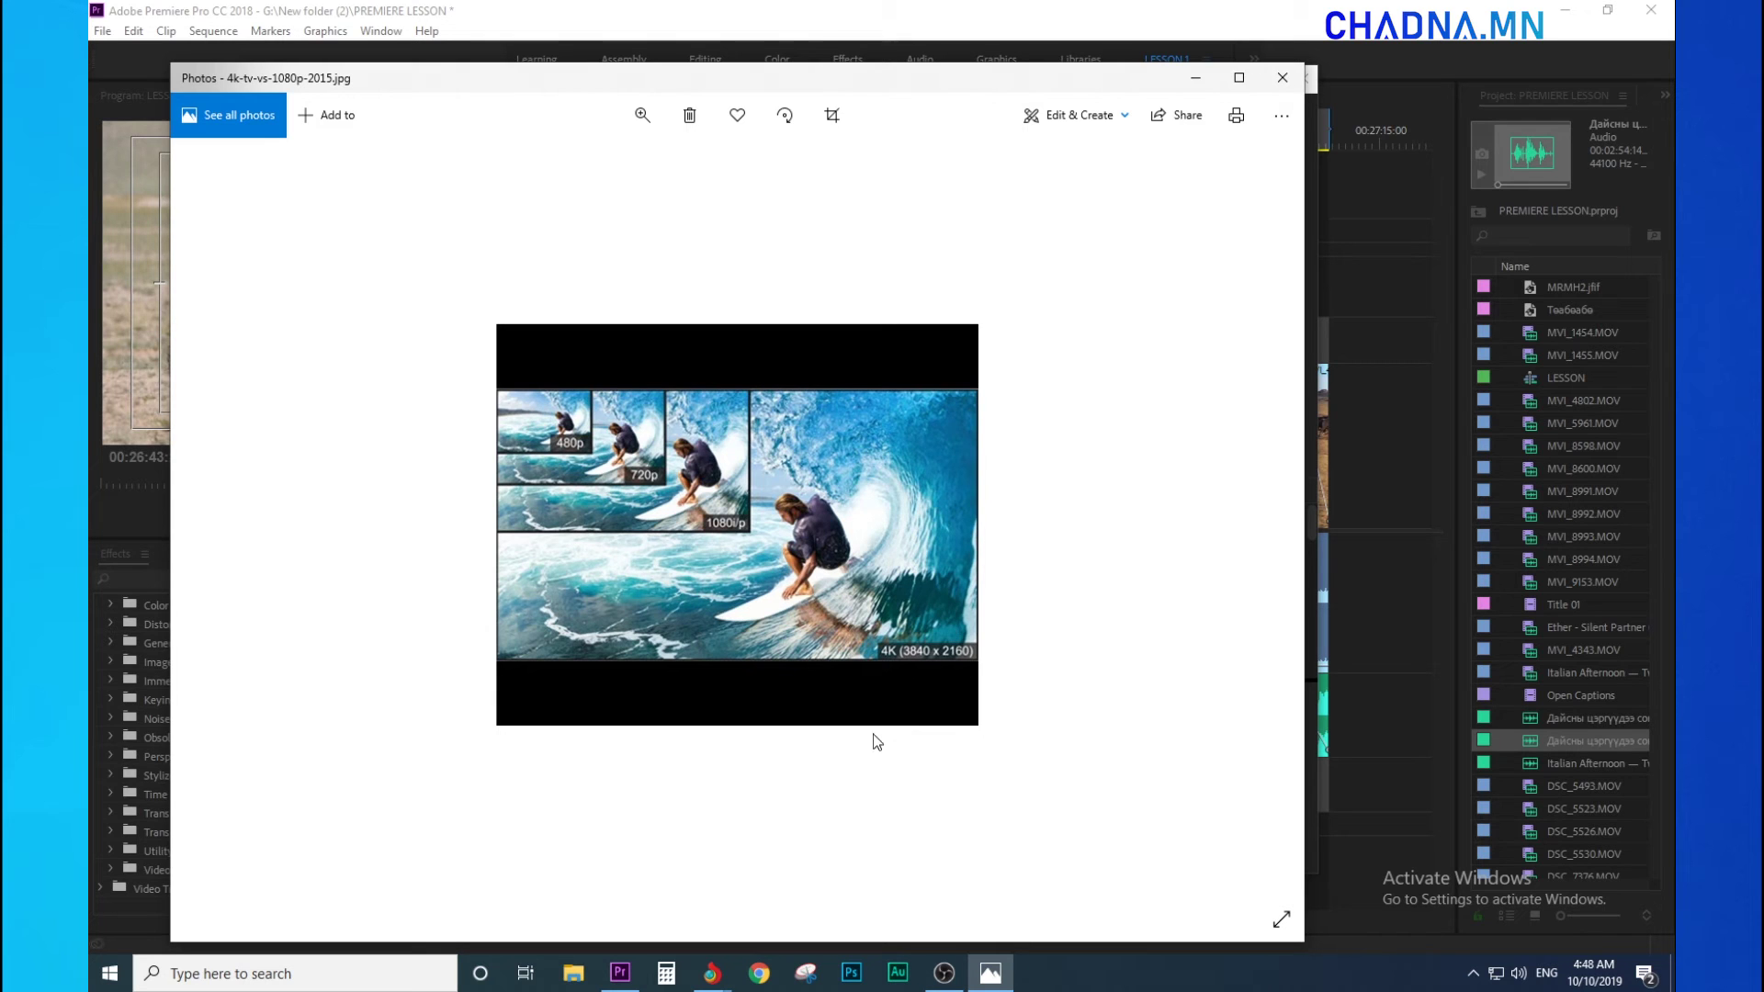
{"action": "left_click", "coordinate": [1197, 83]}
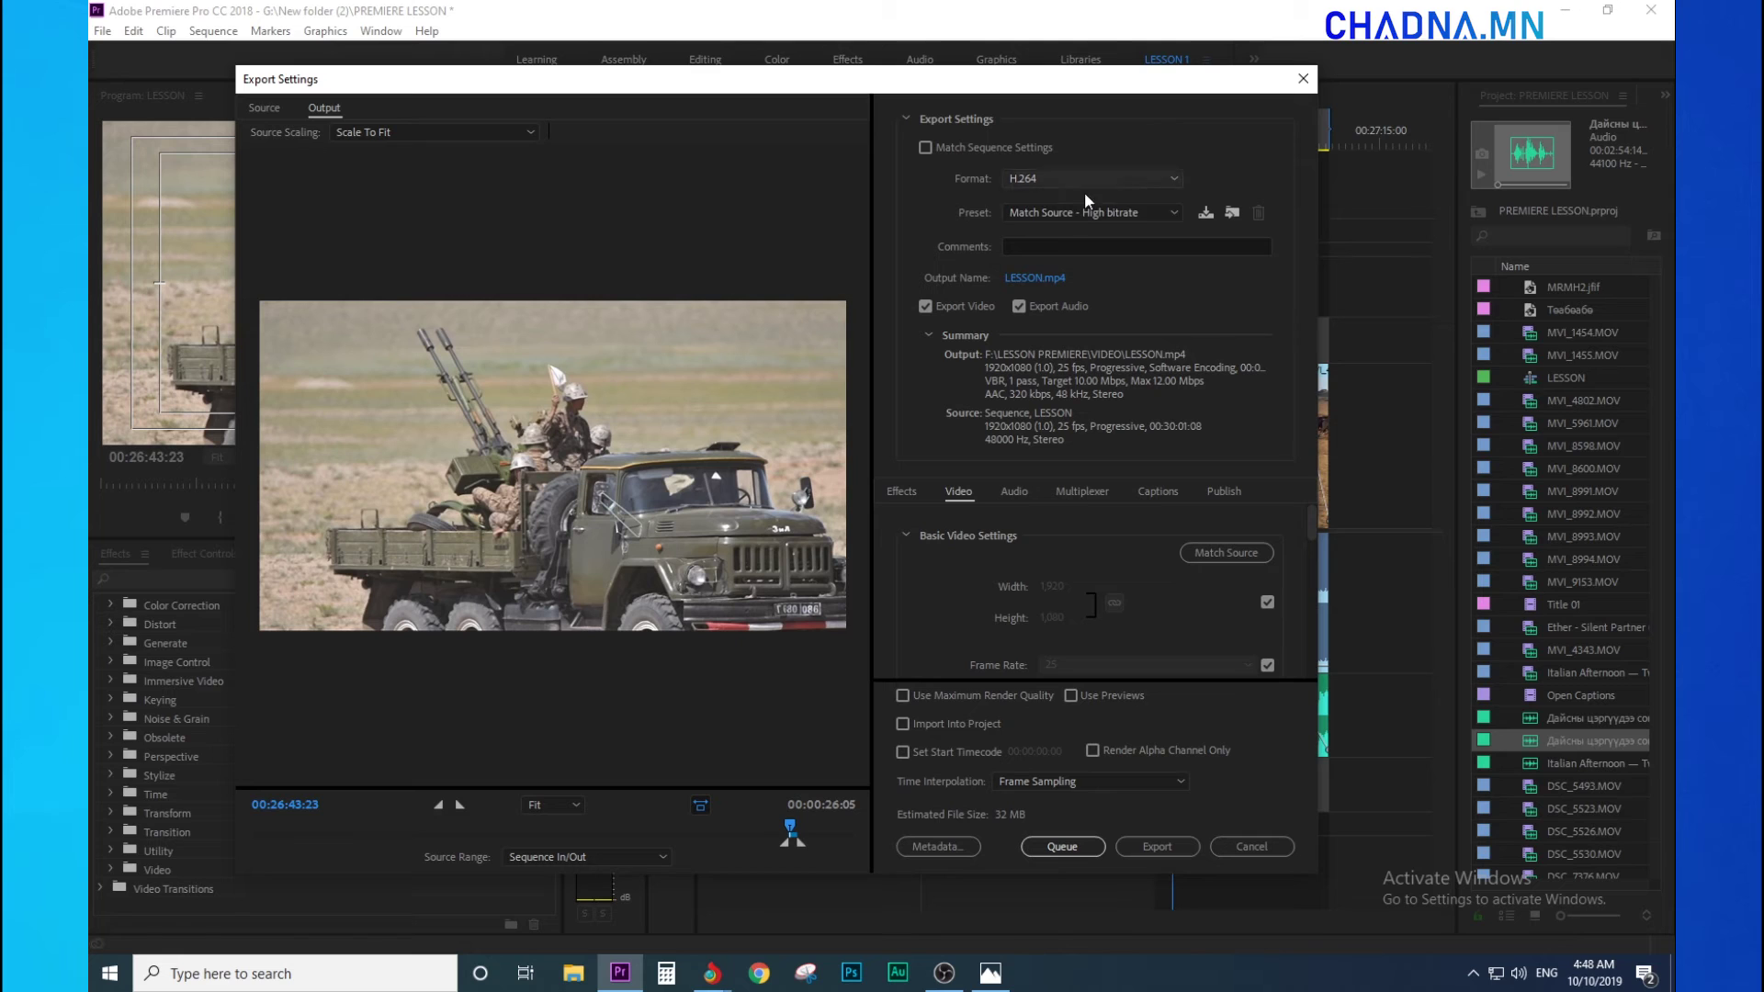
{"action": "left_click", "coordinate": [1100, 213]}
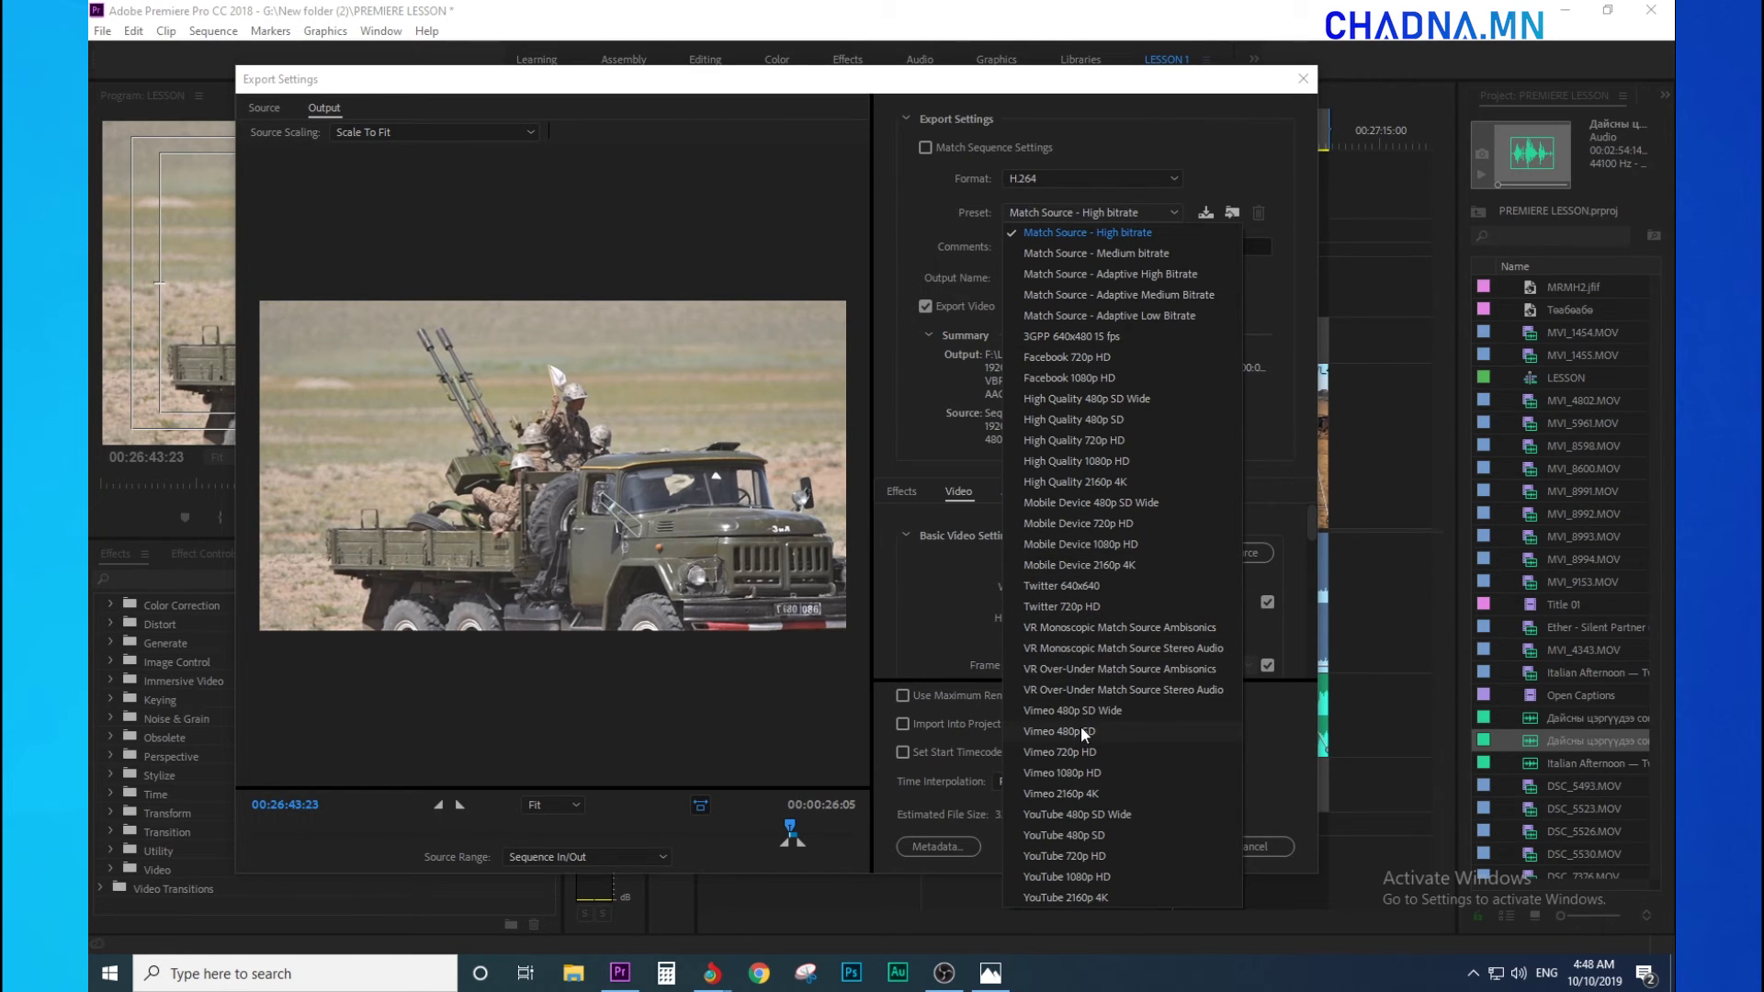
{"action": "left_click", "coordinate": [1099, 464]}
{"action": "left_click", "coordinate": [1029, 280]}
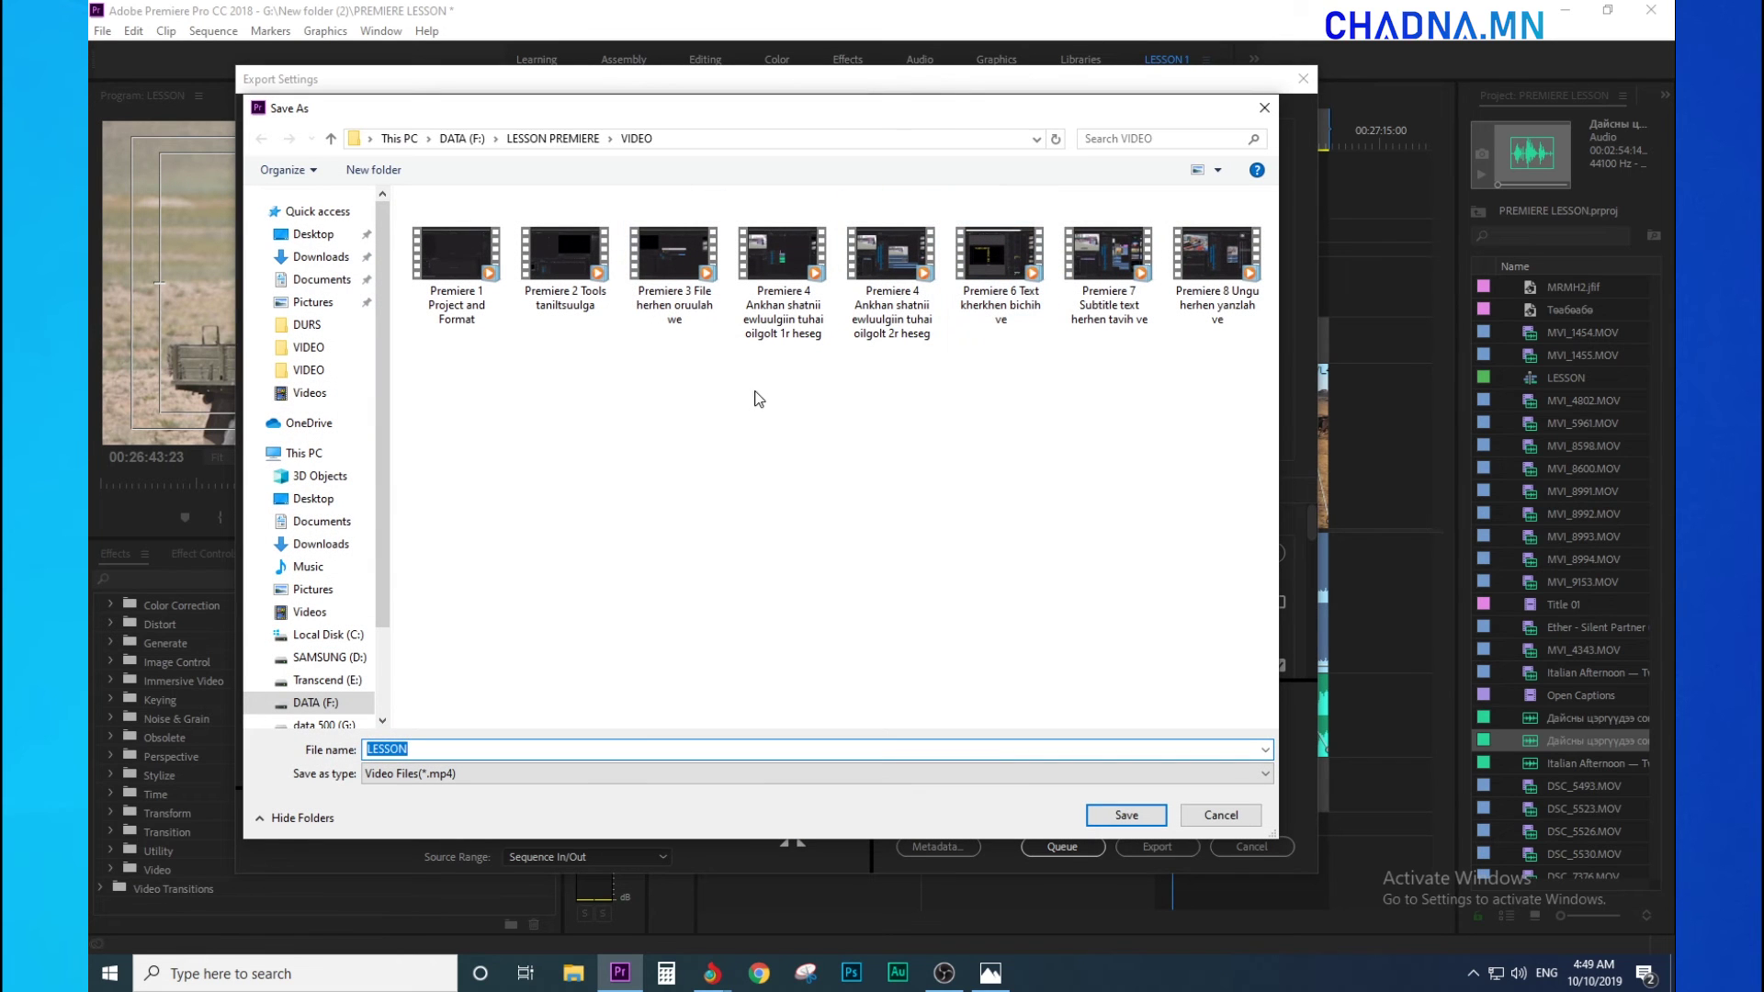
{"action": "left_click_drag", "start_coordinate": [1084, 107], "coordinate": [936, 212]}
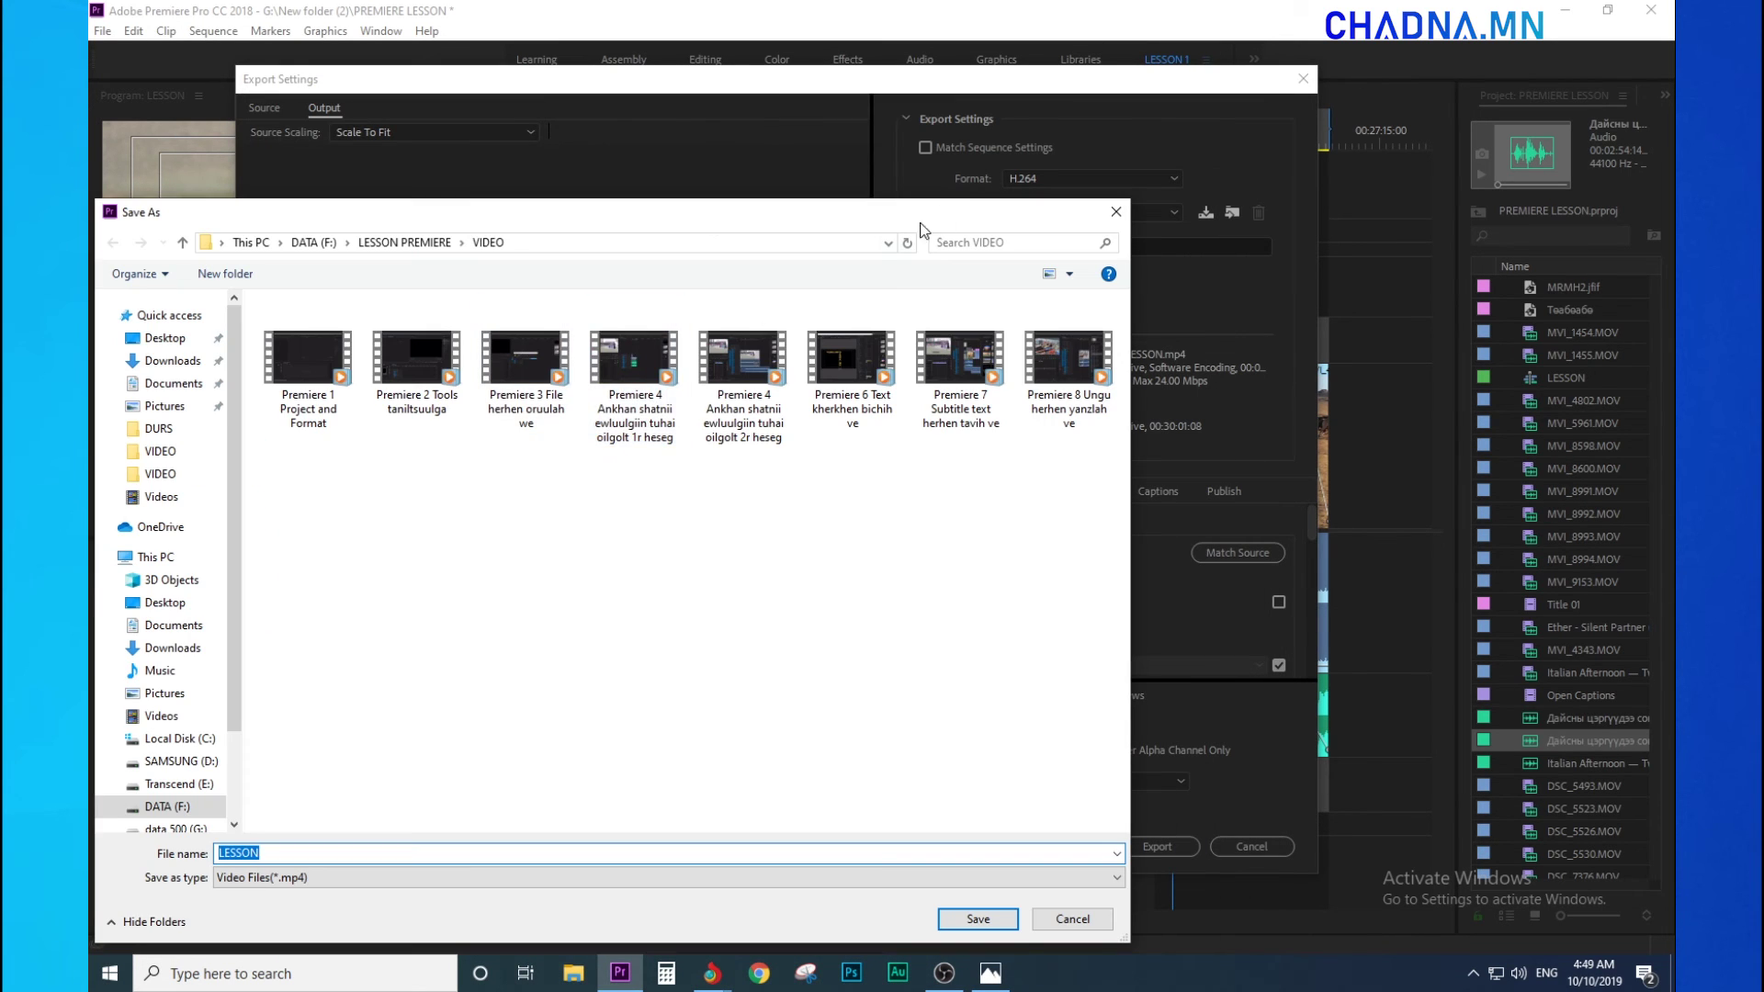
{"action": "left_click", "coordinate": [1116, 212]}
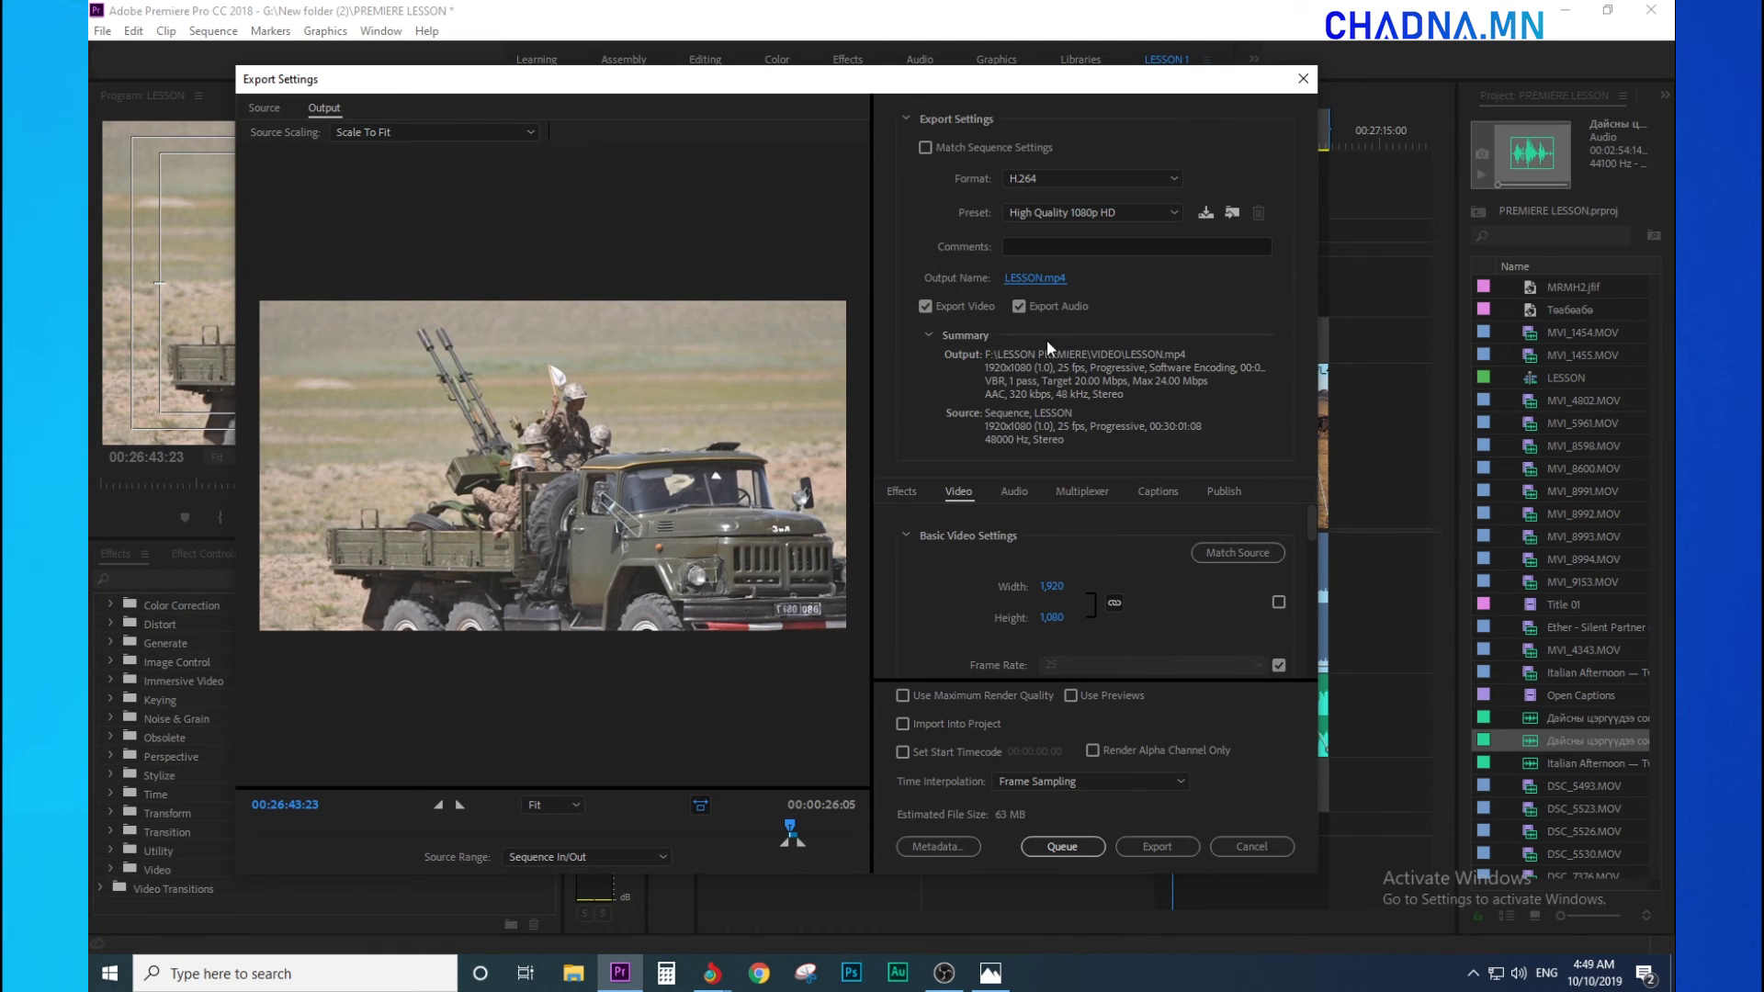
Set the export output to a file named RENDER on the Desktop
{"action": "left_click", "coordinate": [1039, 288]}
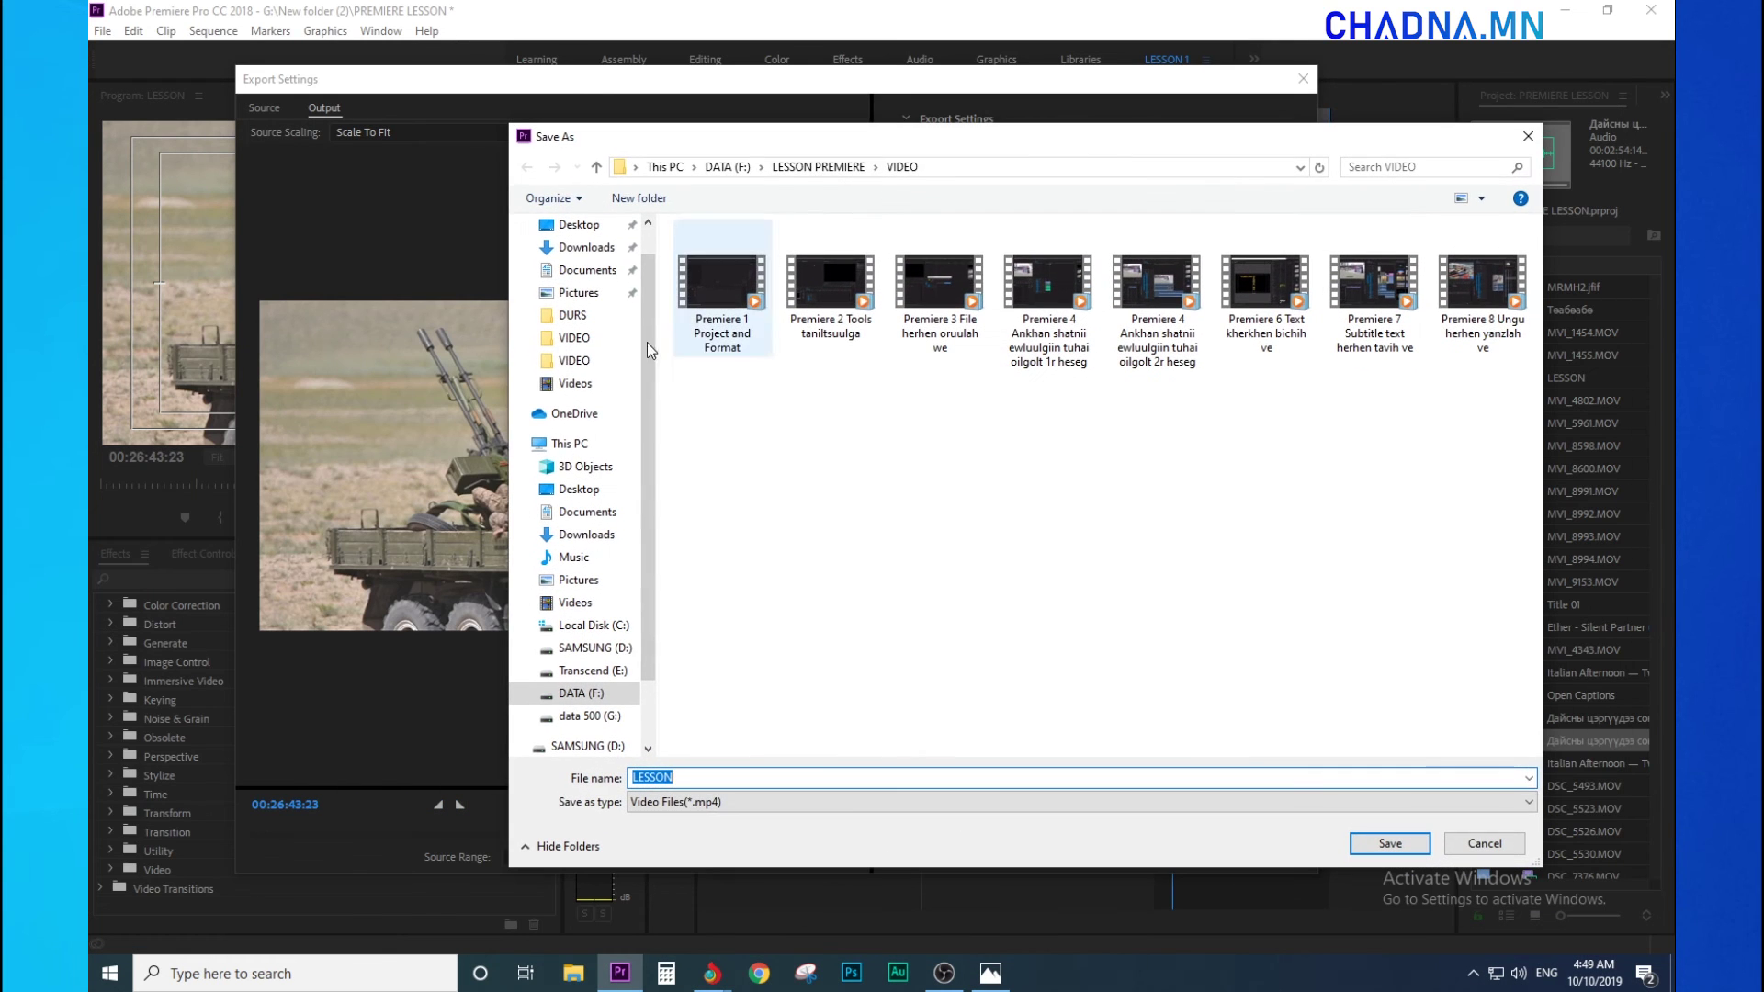
{"action": "left_click", "coordinate": [570, 443]}
{"action": "double_click", "coordinate": [698, 450]}
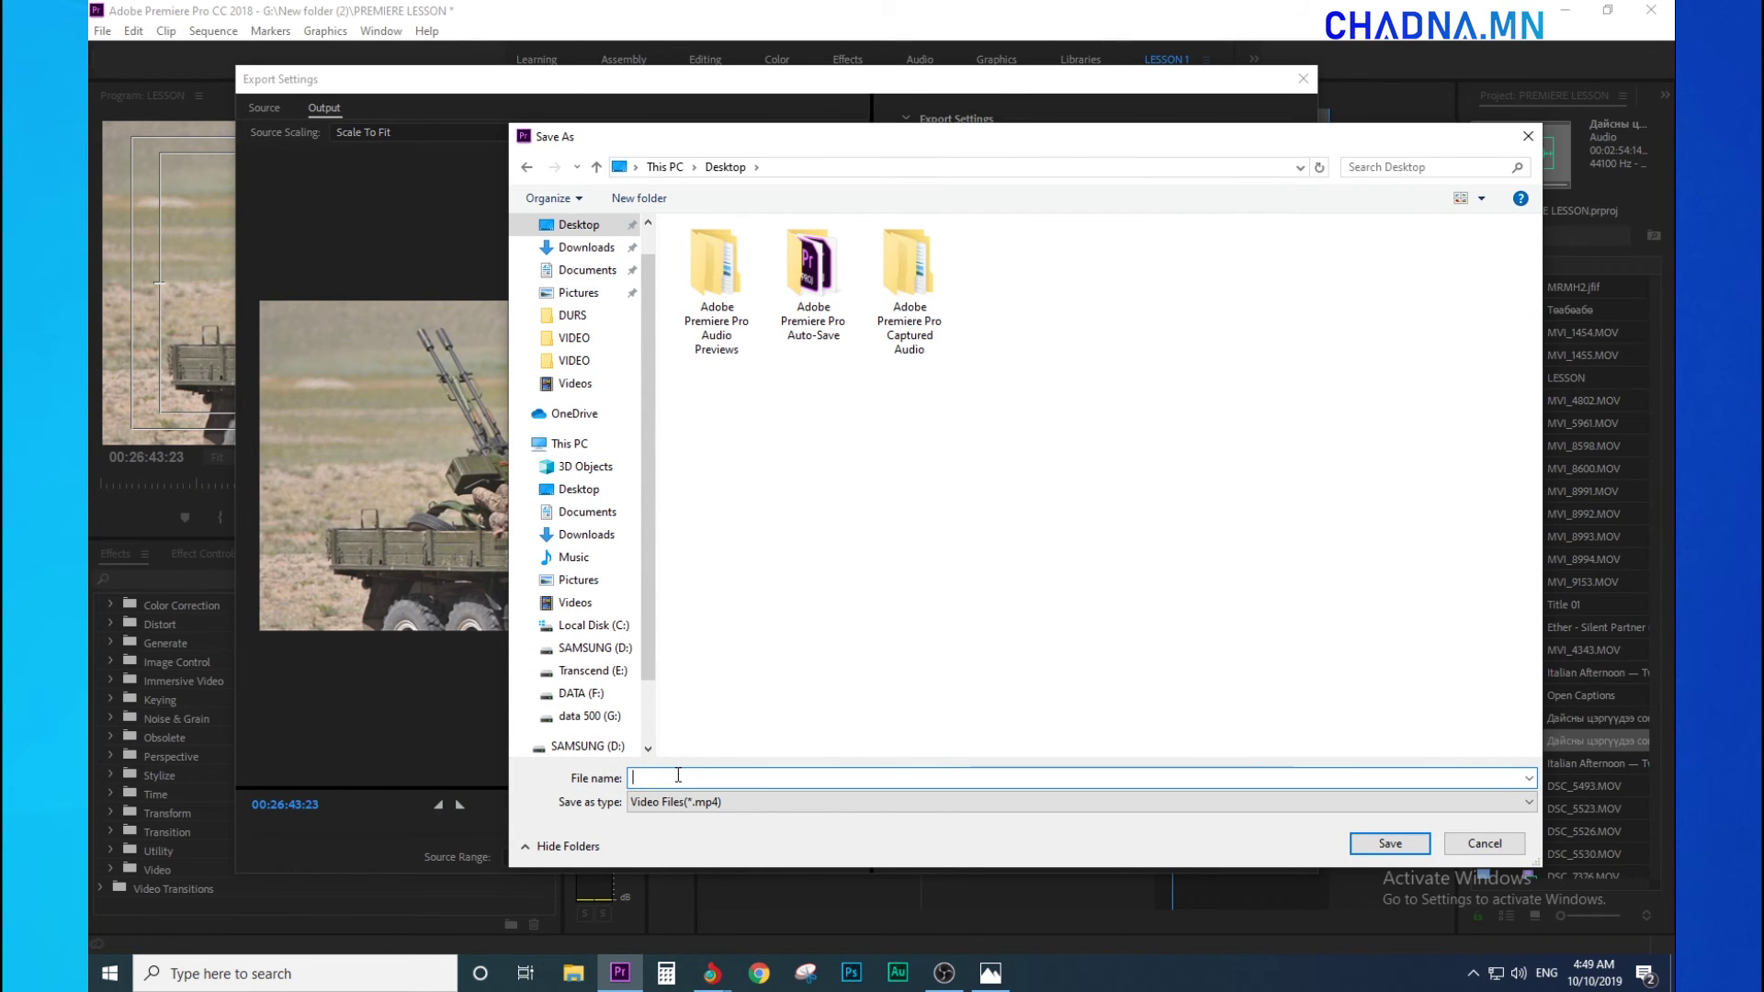
{"action": "type", "text": "L"}
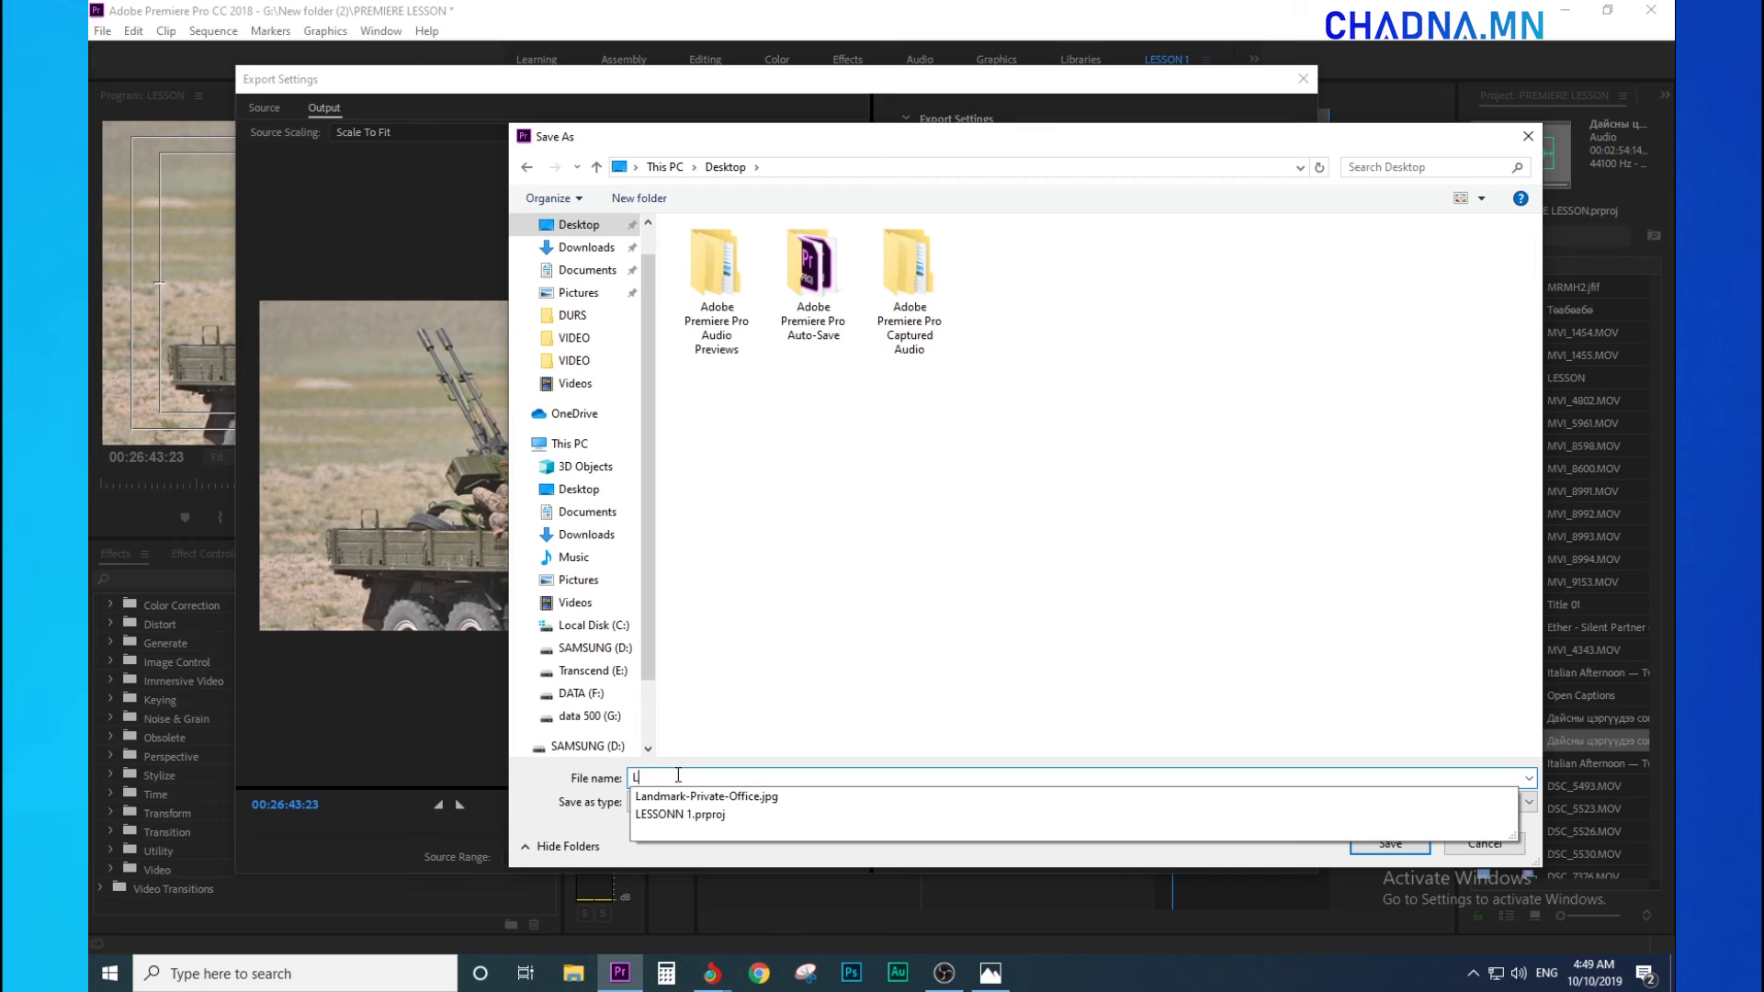
{"action": "type", "text": "ENDER"}
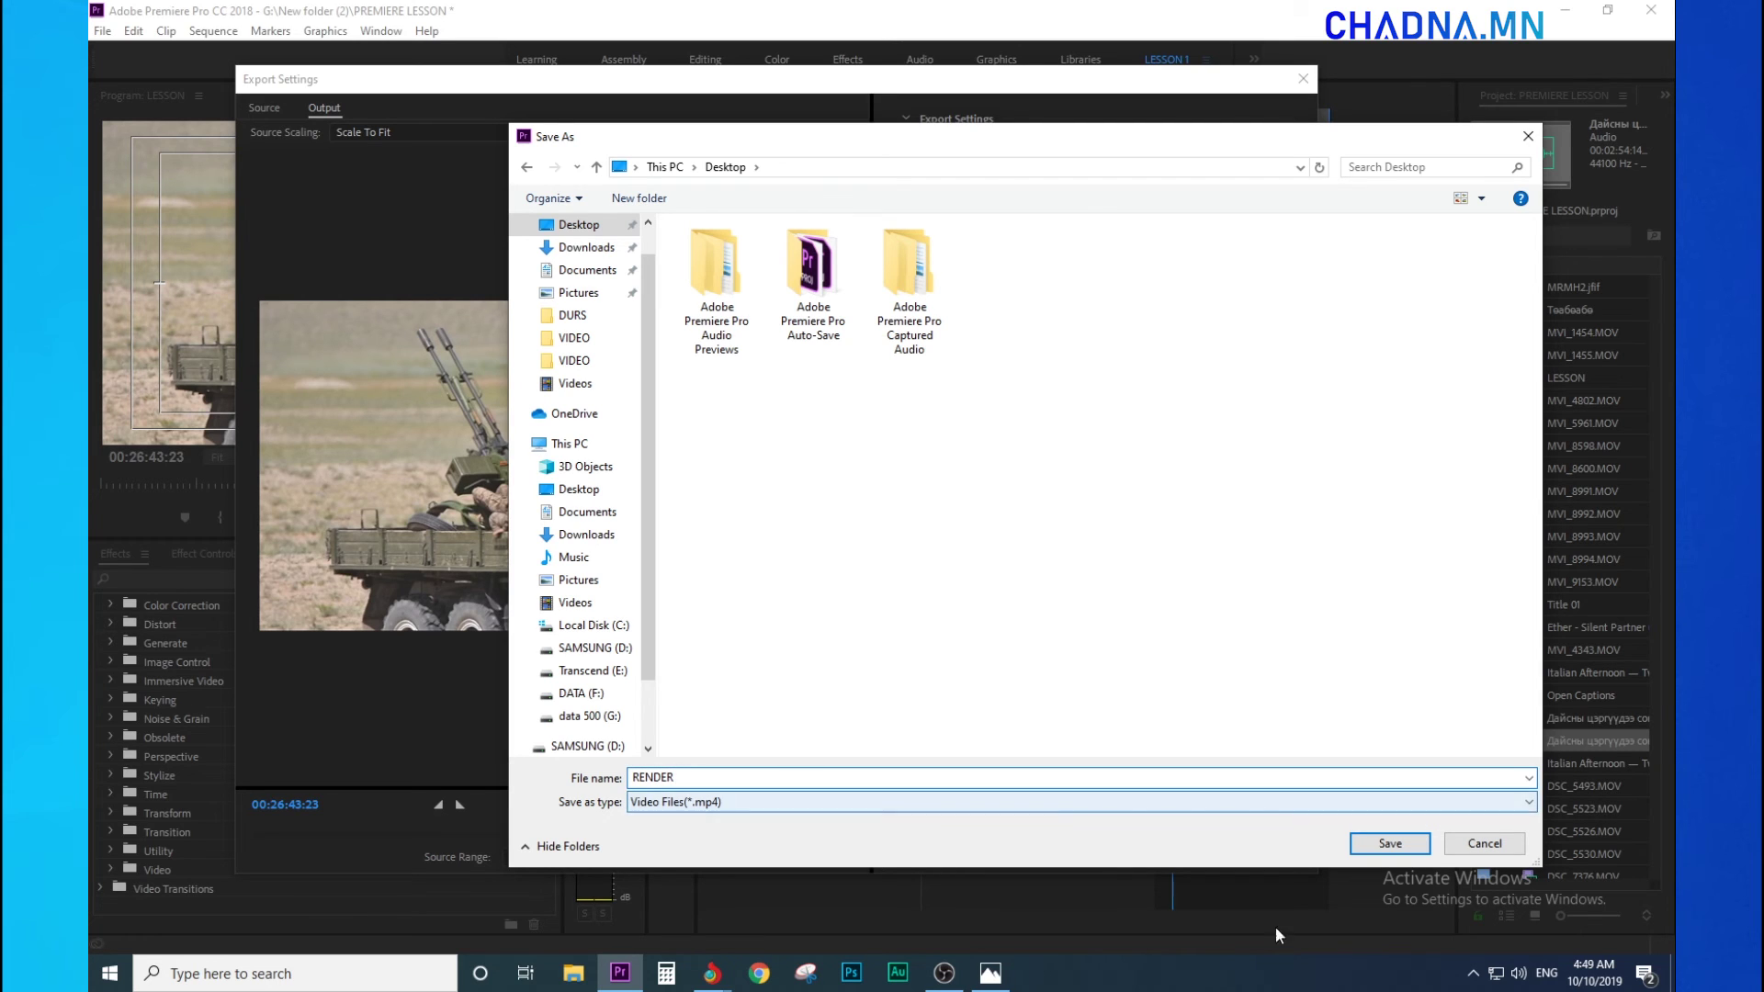
{"action": "left_click", "coordinate": [1389, 845]}
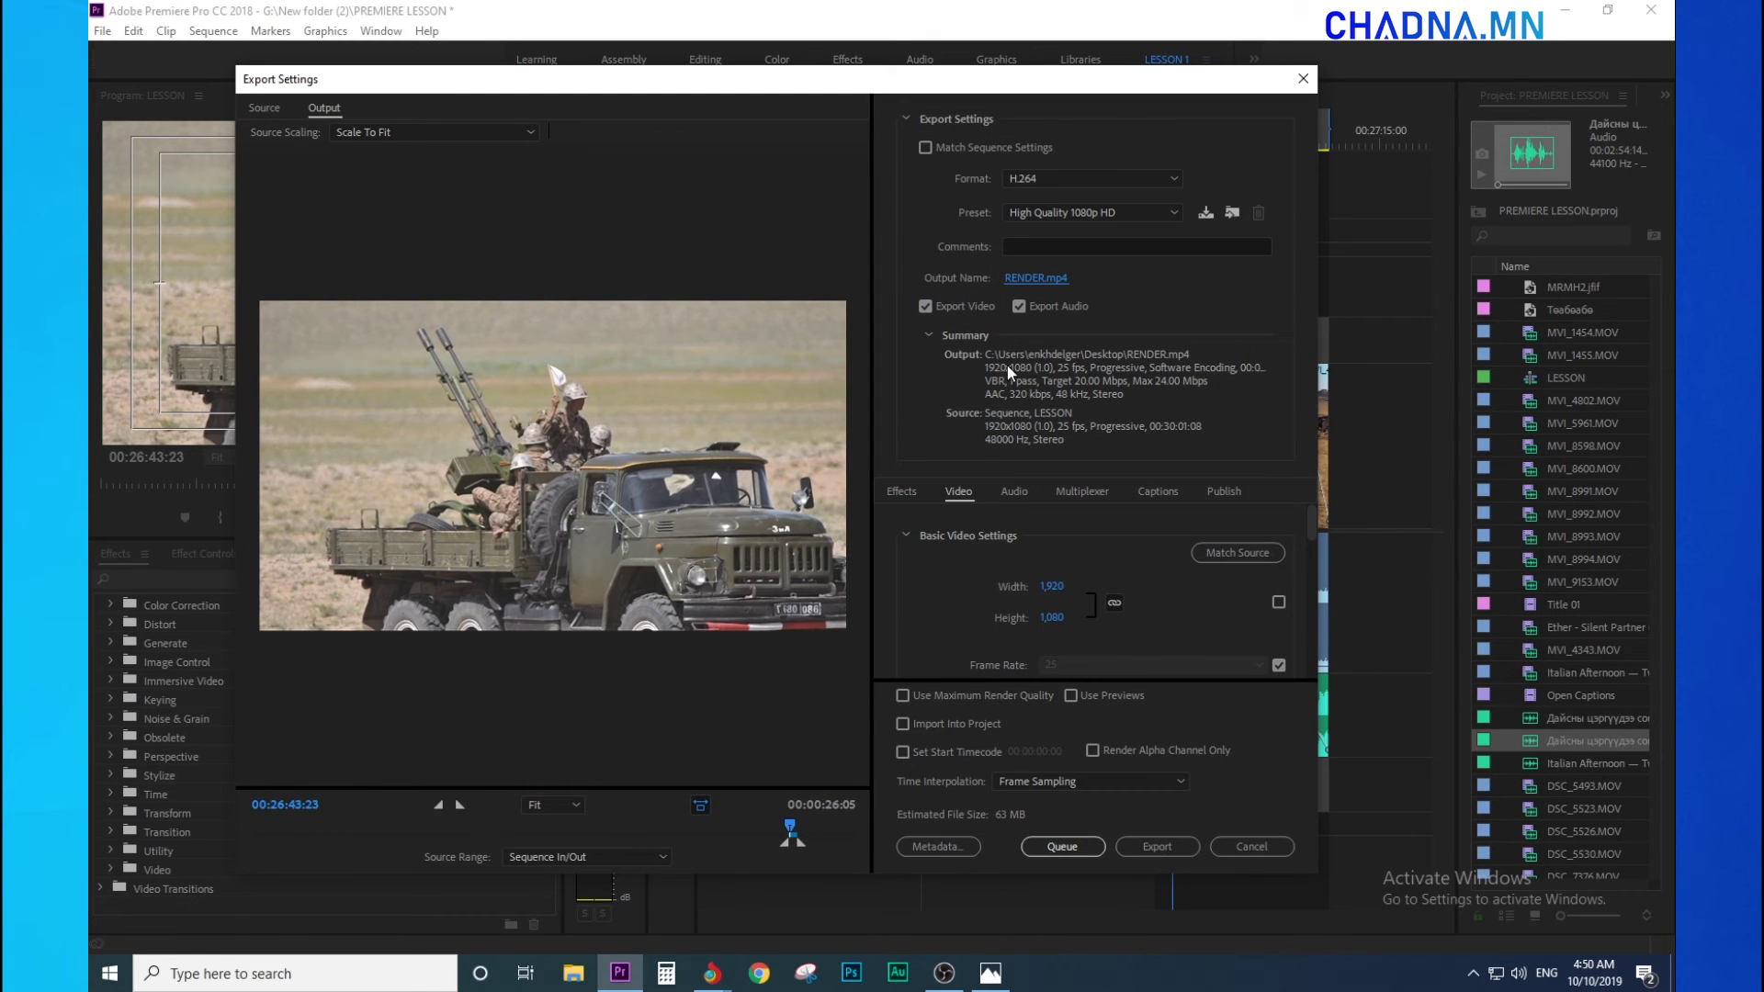
Try excluding the video and then the audio from the export, and include both again
{"action": "left_click", "coordinate": [927, 305]}
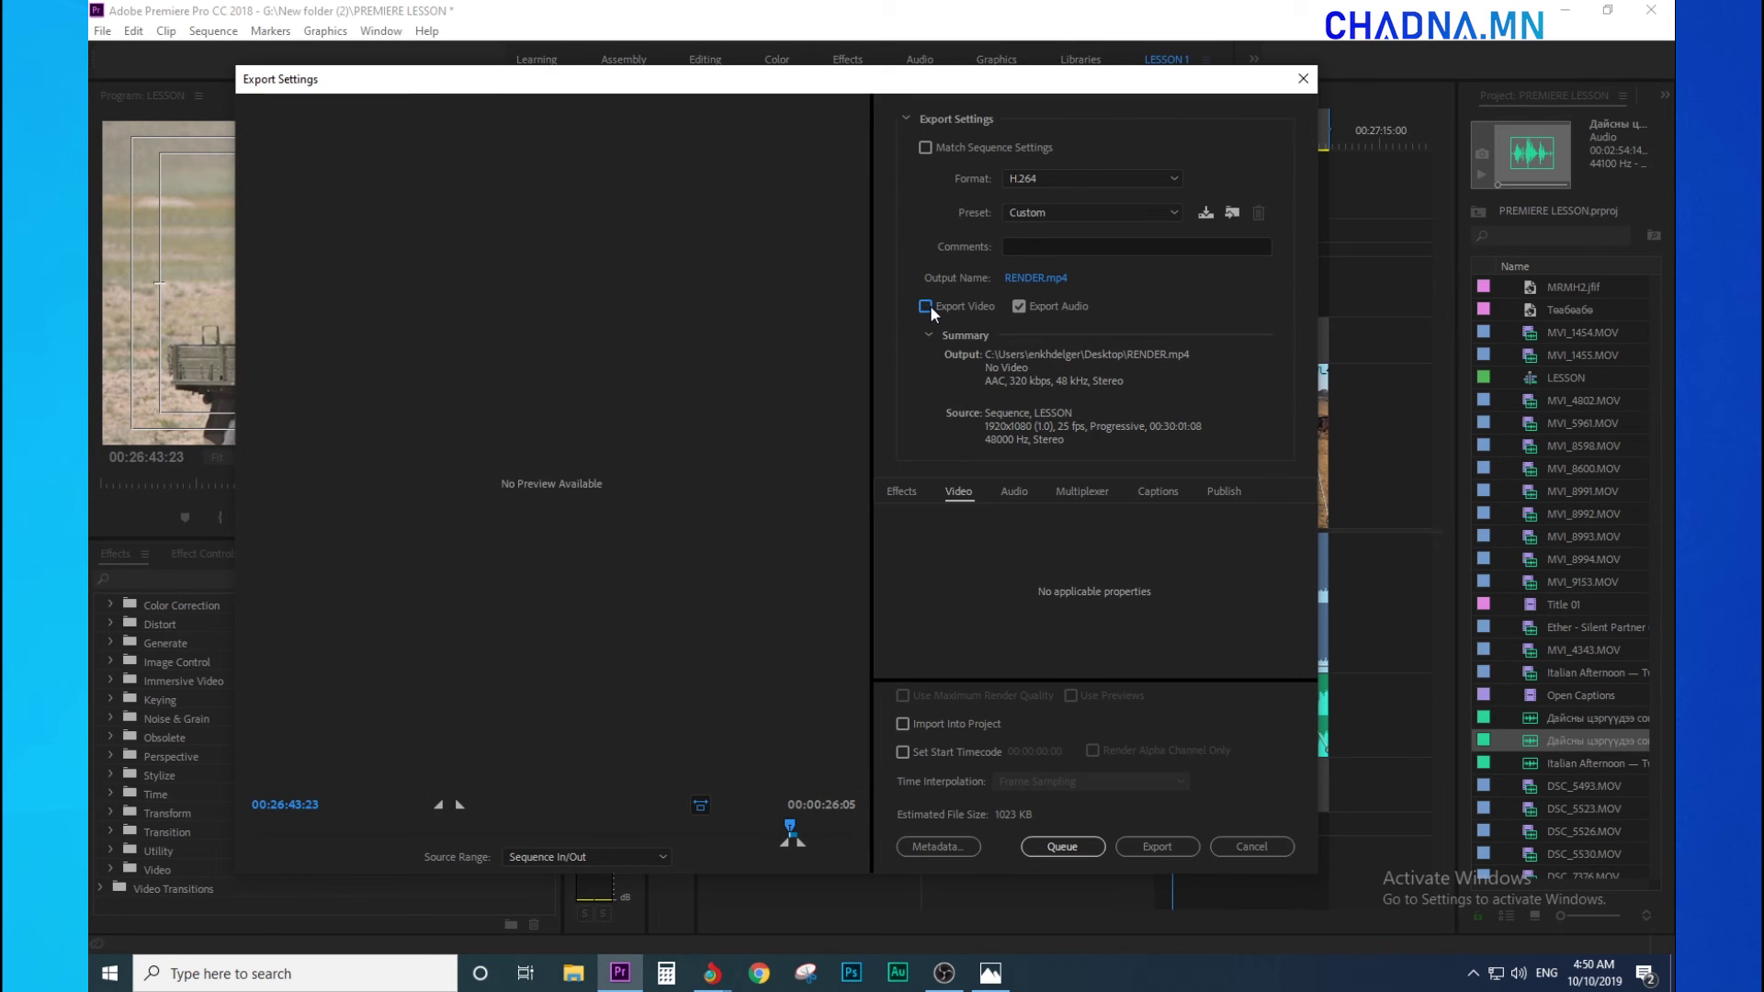
{"action": "left_click", "coordinate": [1032, 308]}
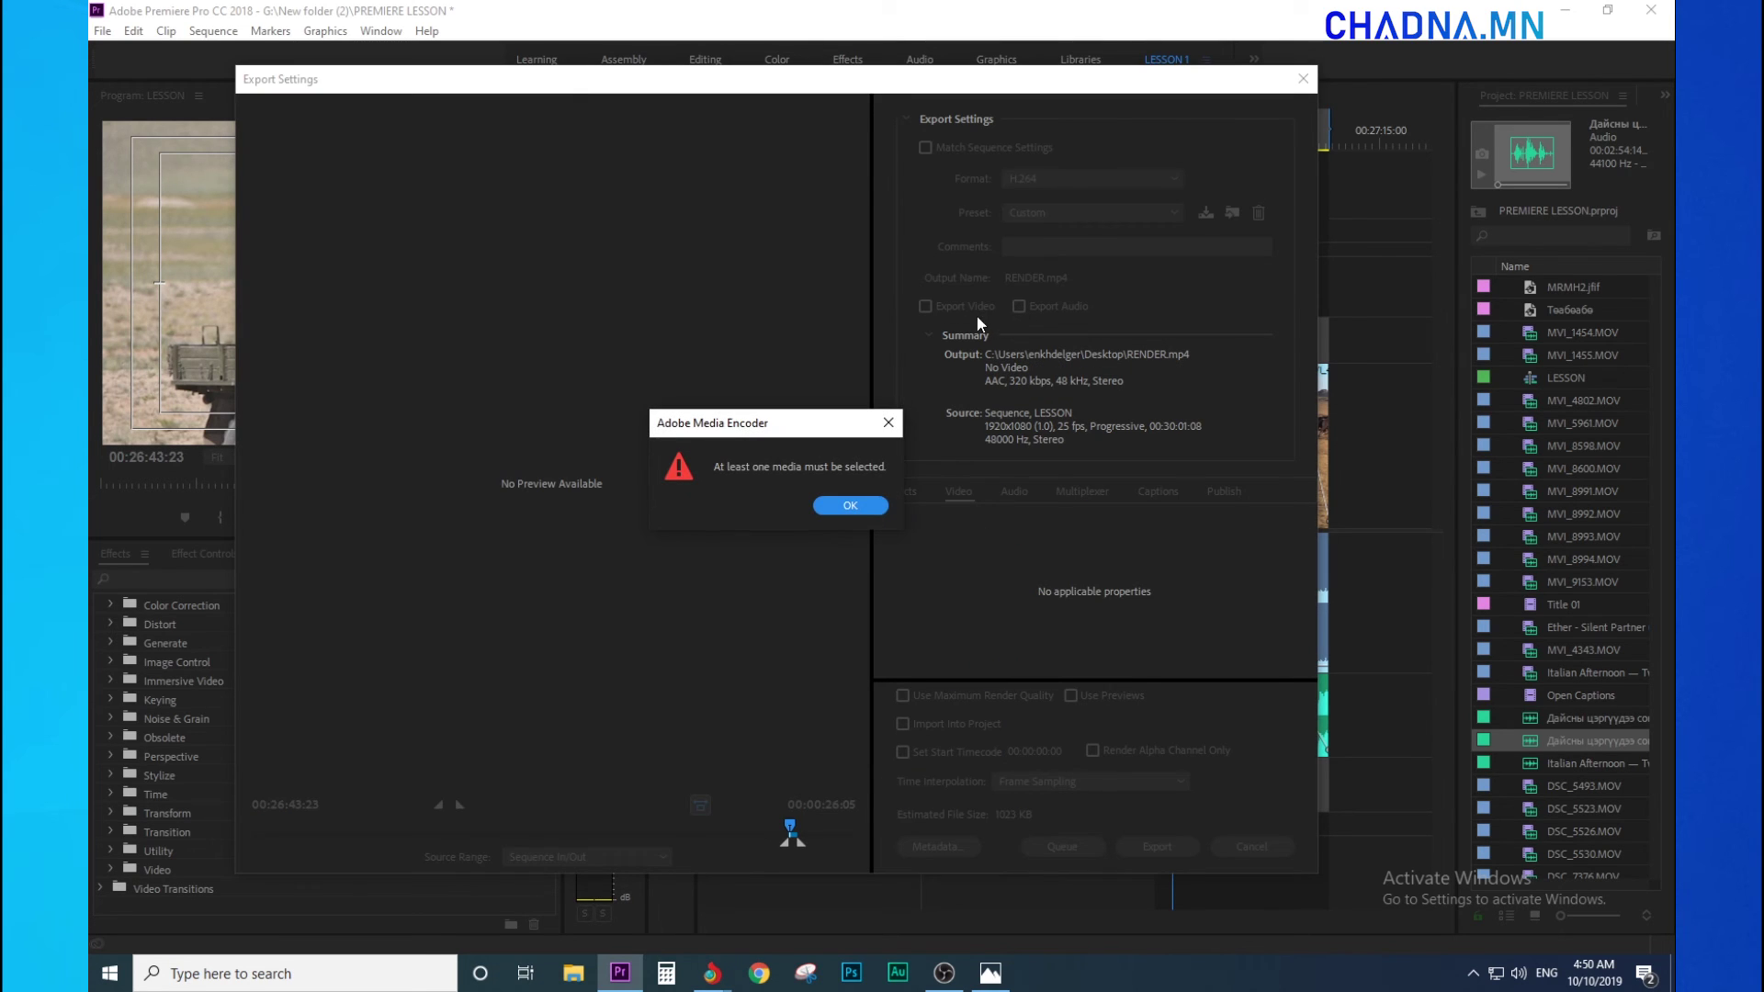
{"action": "left_click", "coordinate": [889, 424]}
{"action": "left_click", "coordinate": [926, 306]}
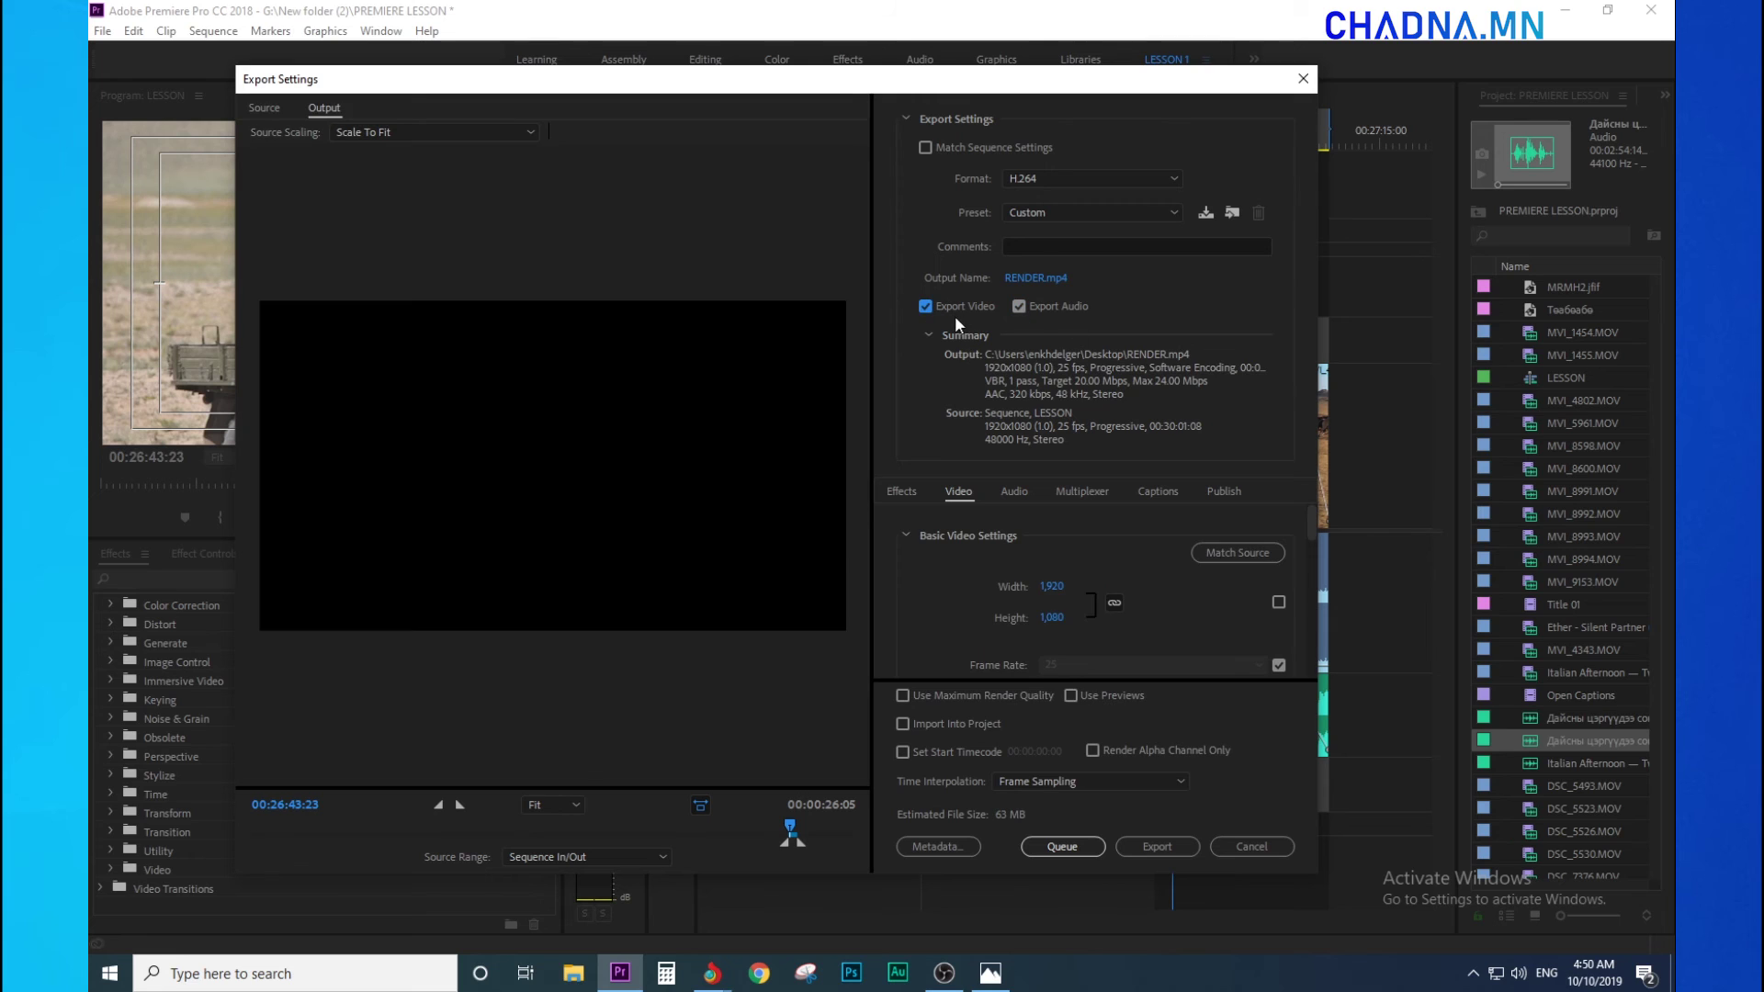
{"action": "left_click", "coordinate": [1016, 309]}
{"action": "left_click", "coordinate": [1019, 306]}
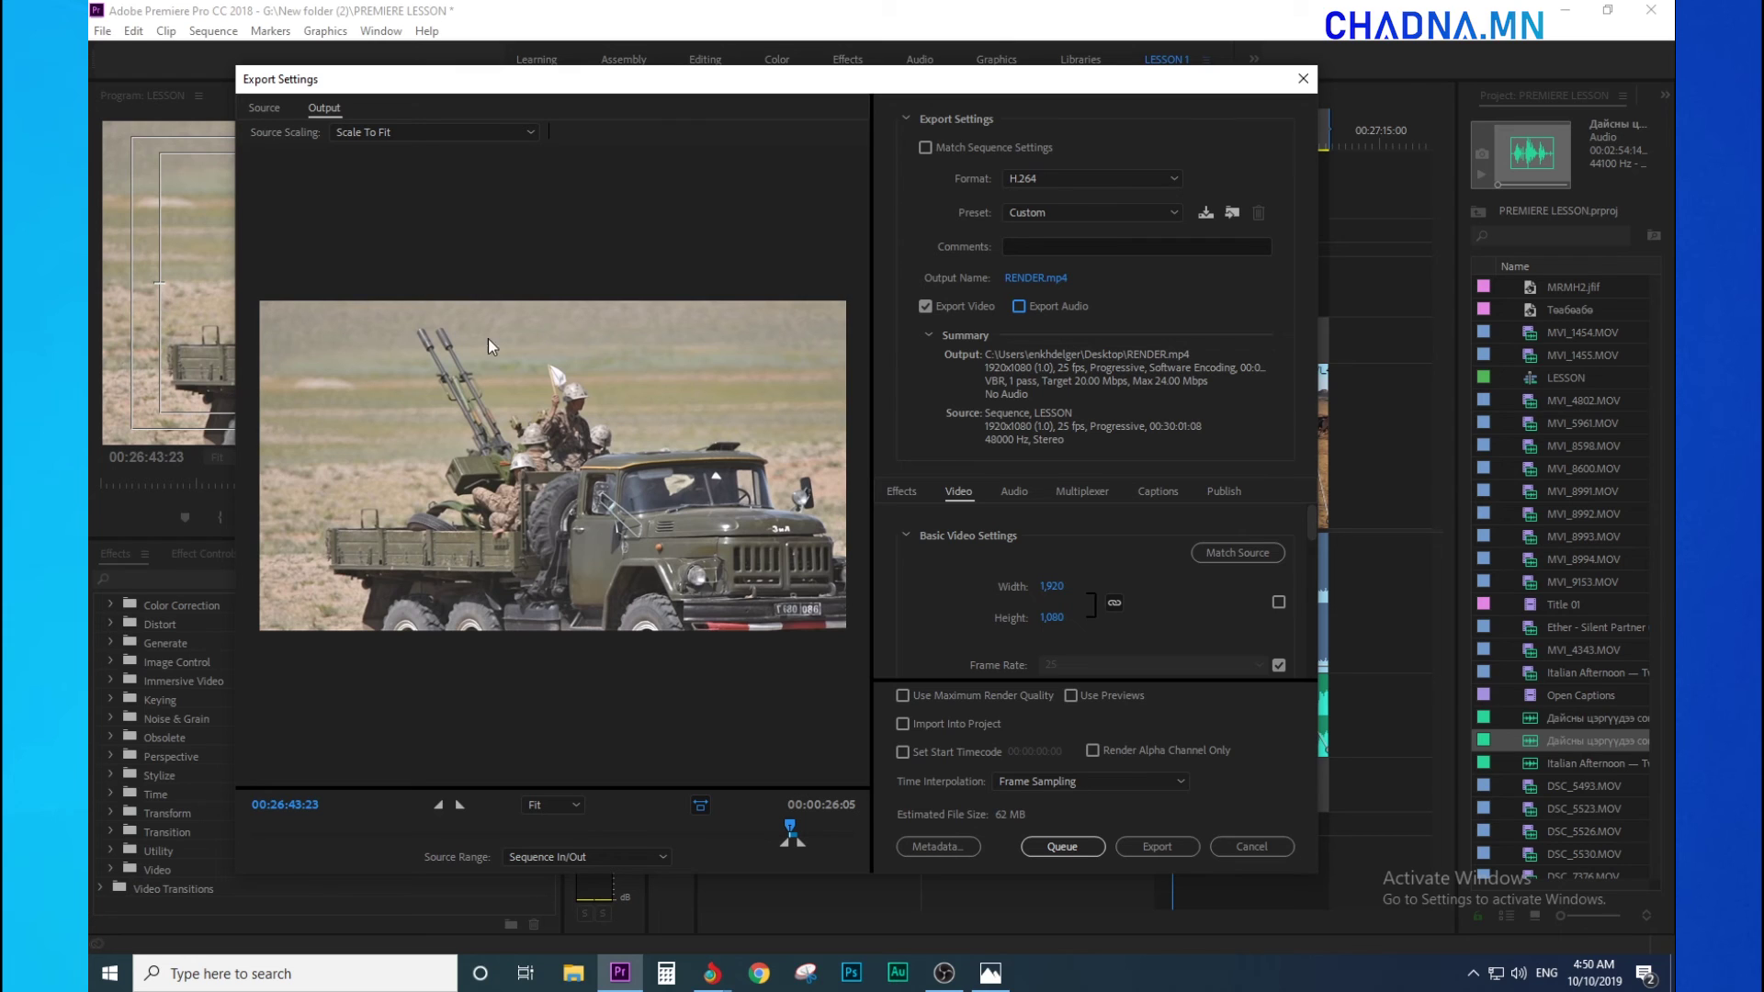
{"action": "left_click", "coordinate": [1019, 307]}
Try widening the output frame to 2038 pixels, and set the width back to 1920
{"action": "scroll", "coordinate": [1314, 530], "scroll_direction": "down", "scroll_amount": 1}
{"action": "scroll", "coordinate": [1321, 545], "scroll_direction": "up", "scroll_amount": 1}
{"action": "left_click_drag", "start_coordinate": [1055, 588], "coordinate": [1143, 595]}
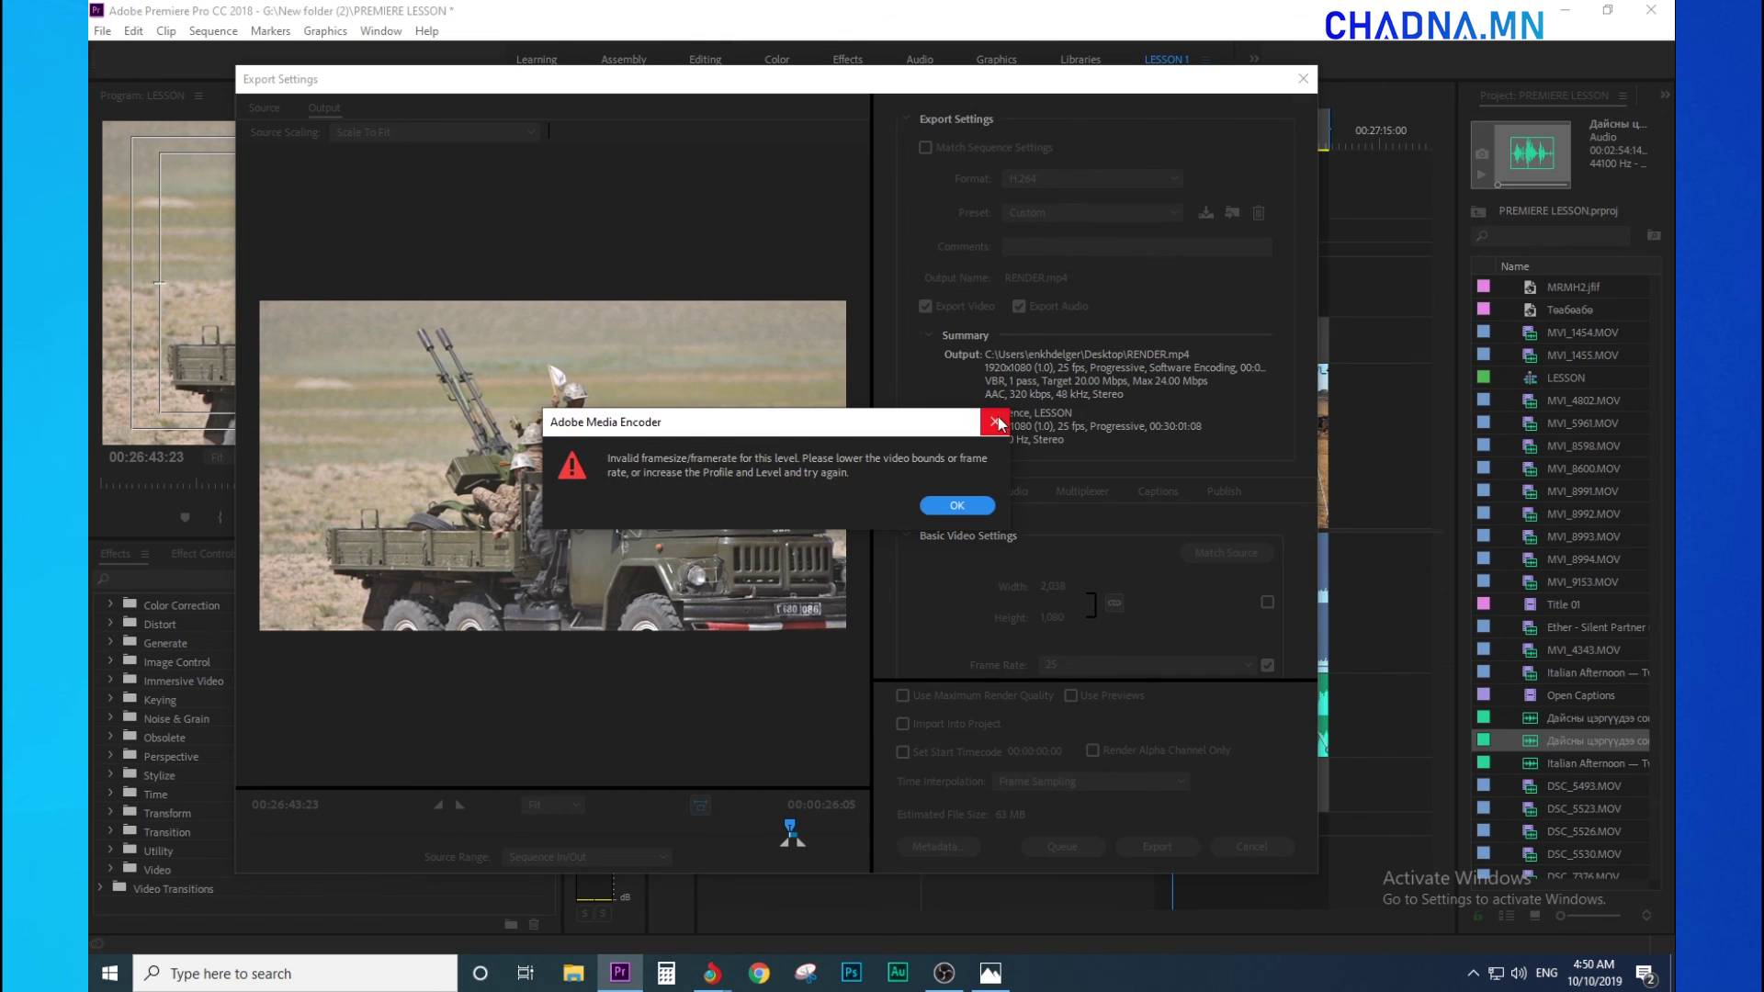
{"action": "left_click", "coordinate": [997, 422]}
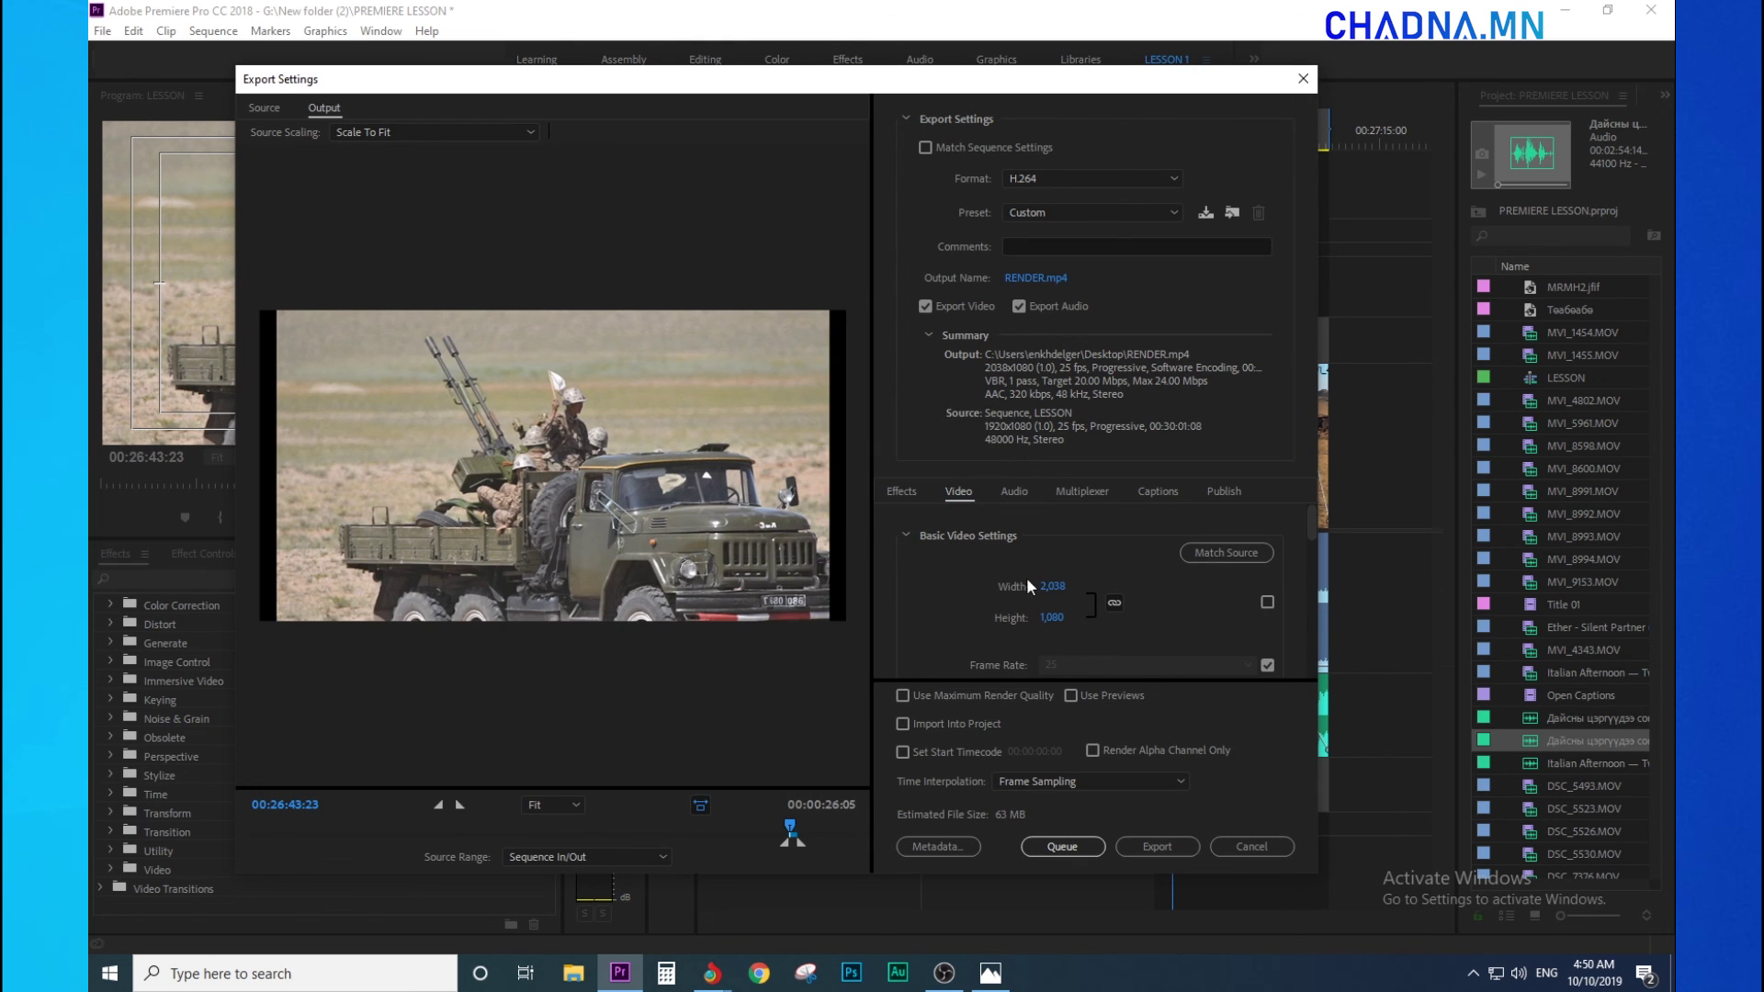
{"action": "type", "text": "19"}
{"action": "key", "text": "BackSpace"}
{"action": "type", "text": "920"}
Reselect the High Quality 1080p HD preset and try the Use Maximum Render Quality option
{"action": "left_click", "coordinate": [1062, 220]}
{"action": "left_click", "coordinate": [1062, 220]}
{"action": "left_click", "coordinate": [1062, 220]}
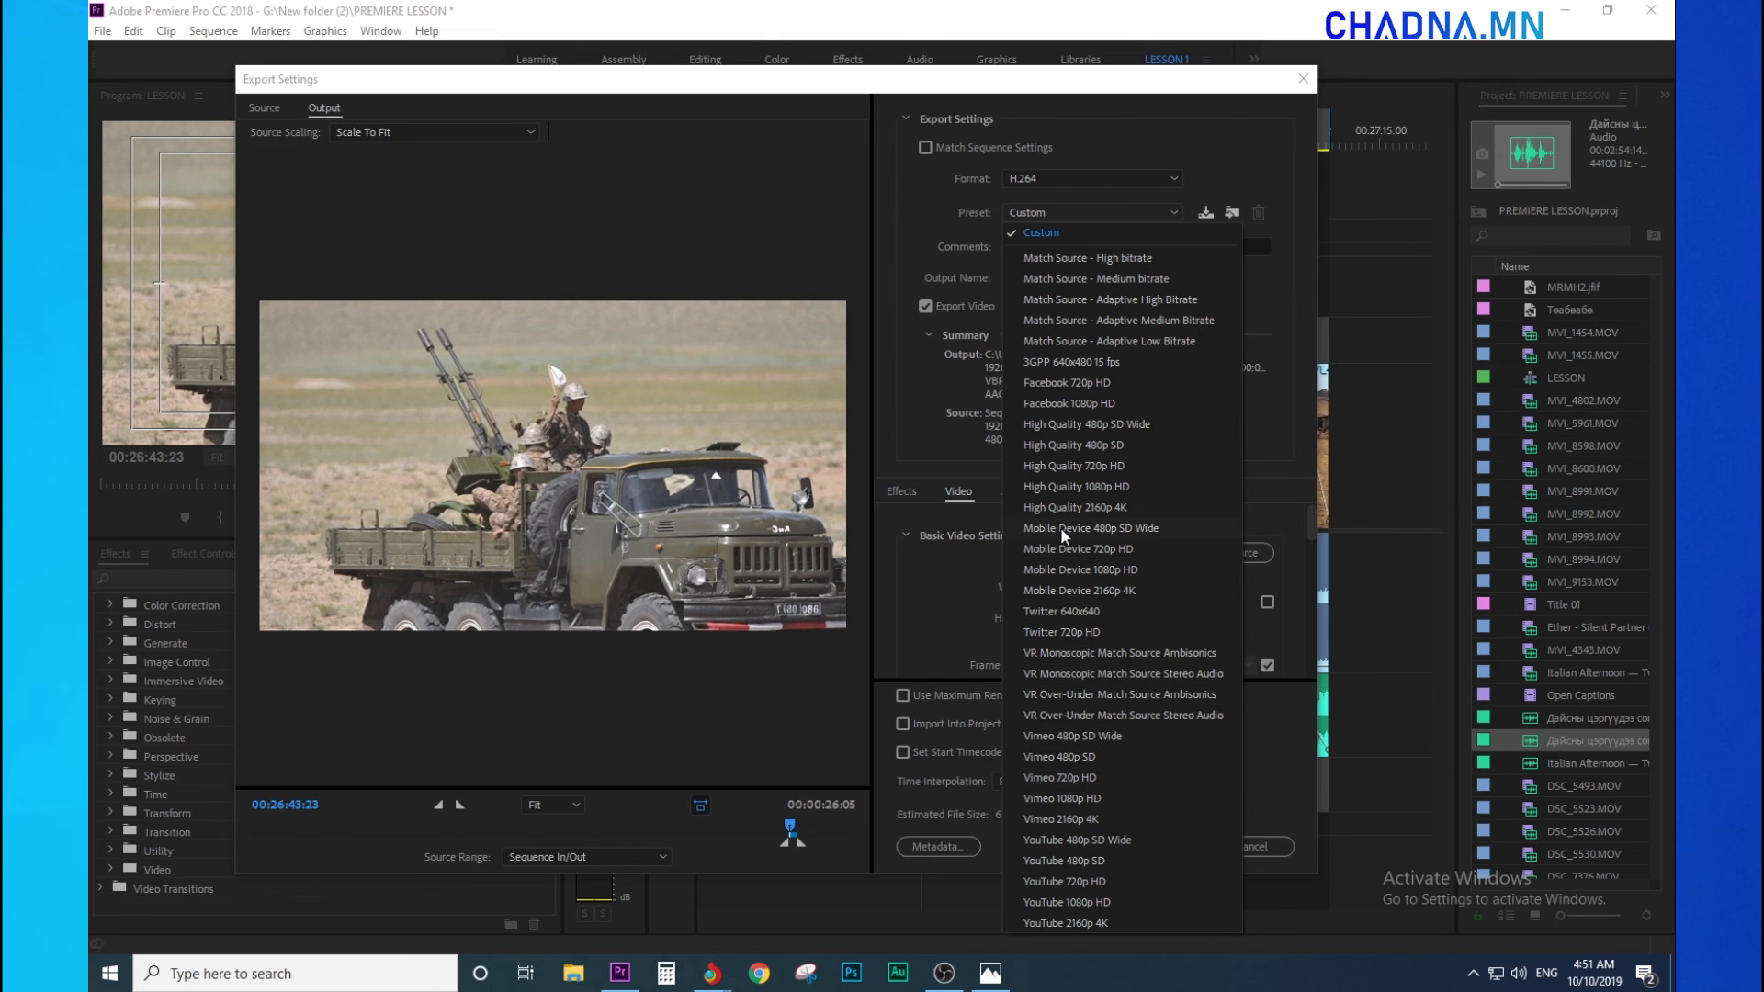
{"action": "left_click", "coordinate": [1080, 483]}
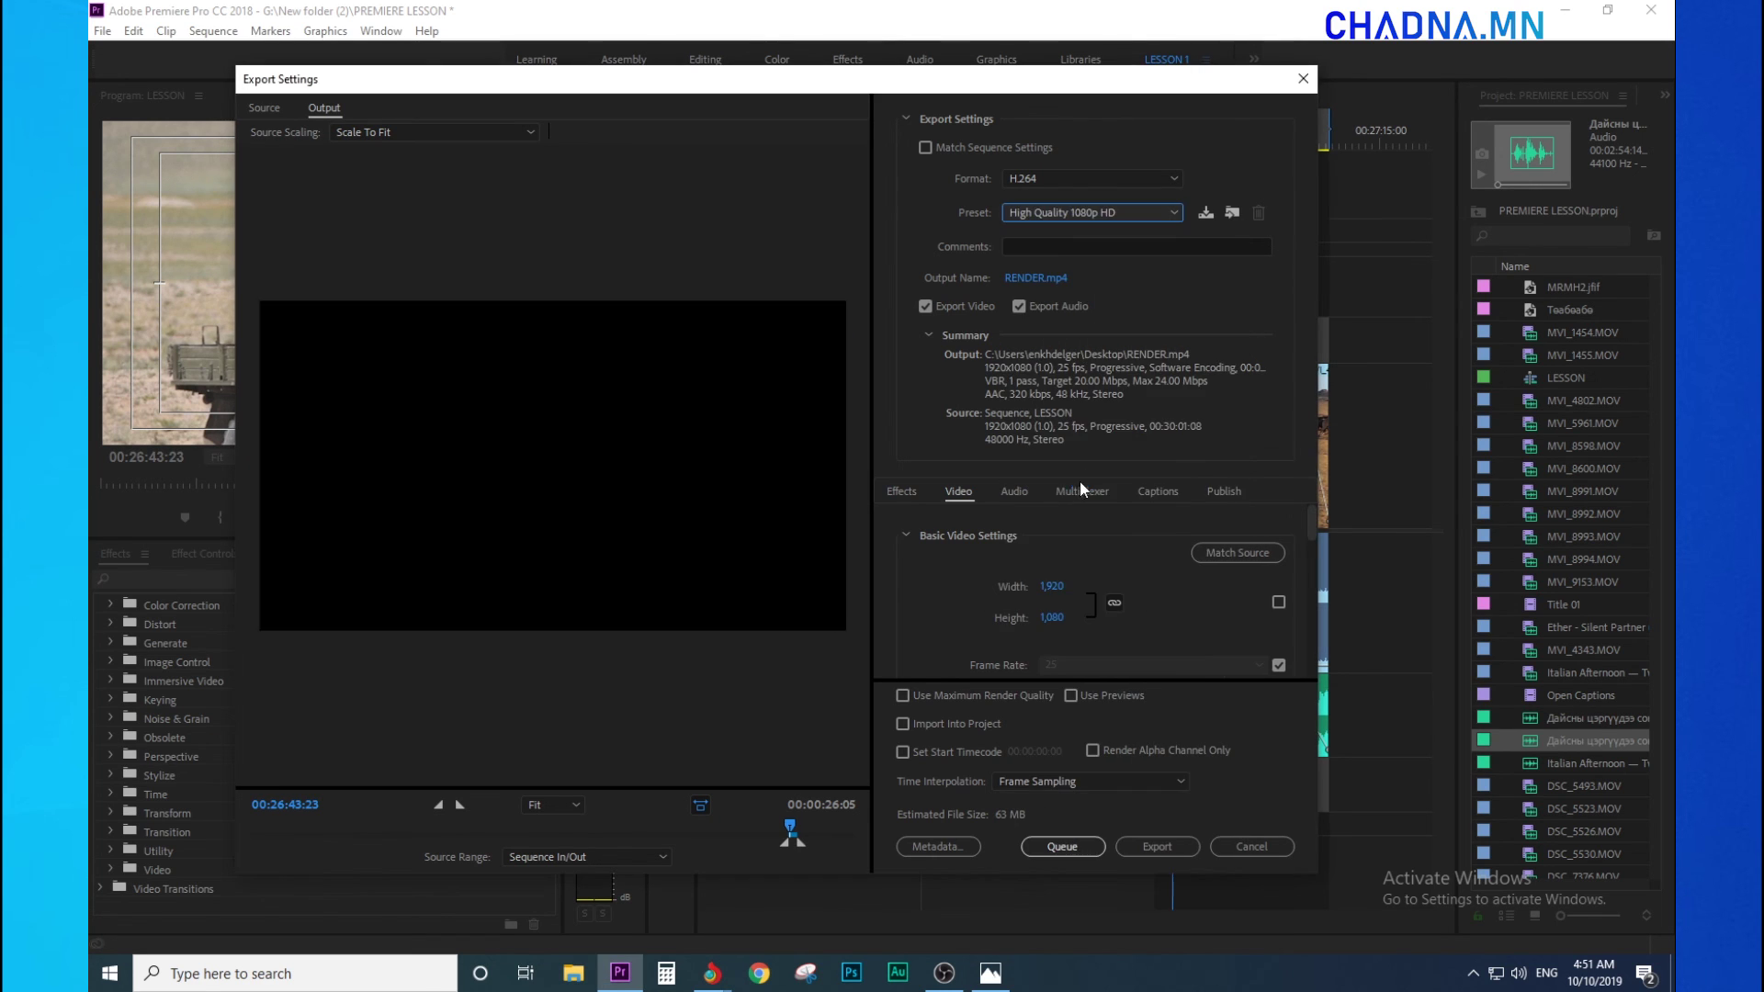
{"action": "scroll", "coordinate": [1041, 634], "scroll_direction": "down", "scroll_amount": 5}
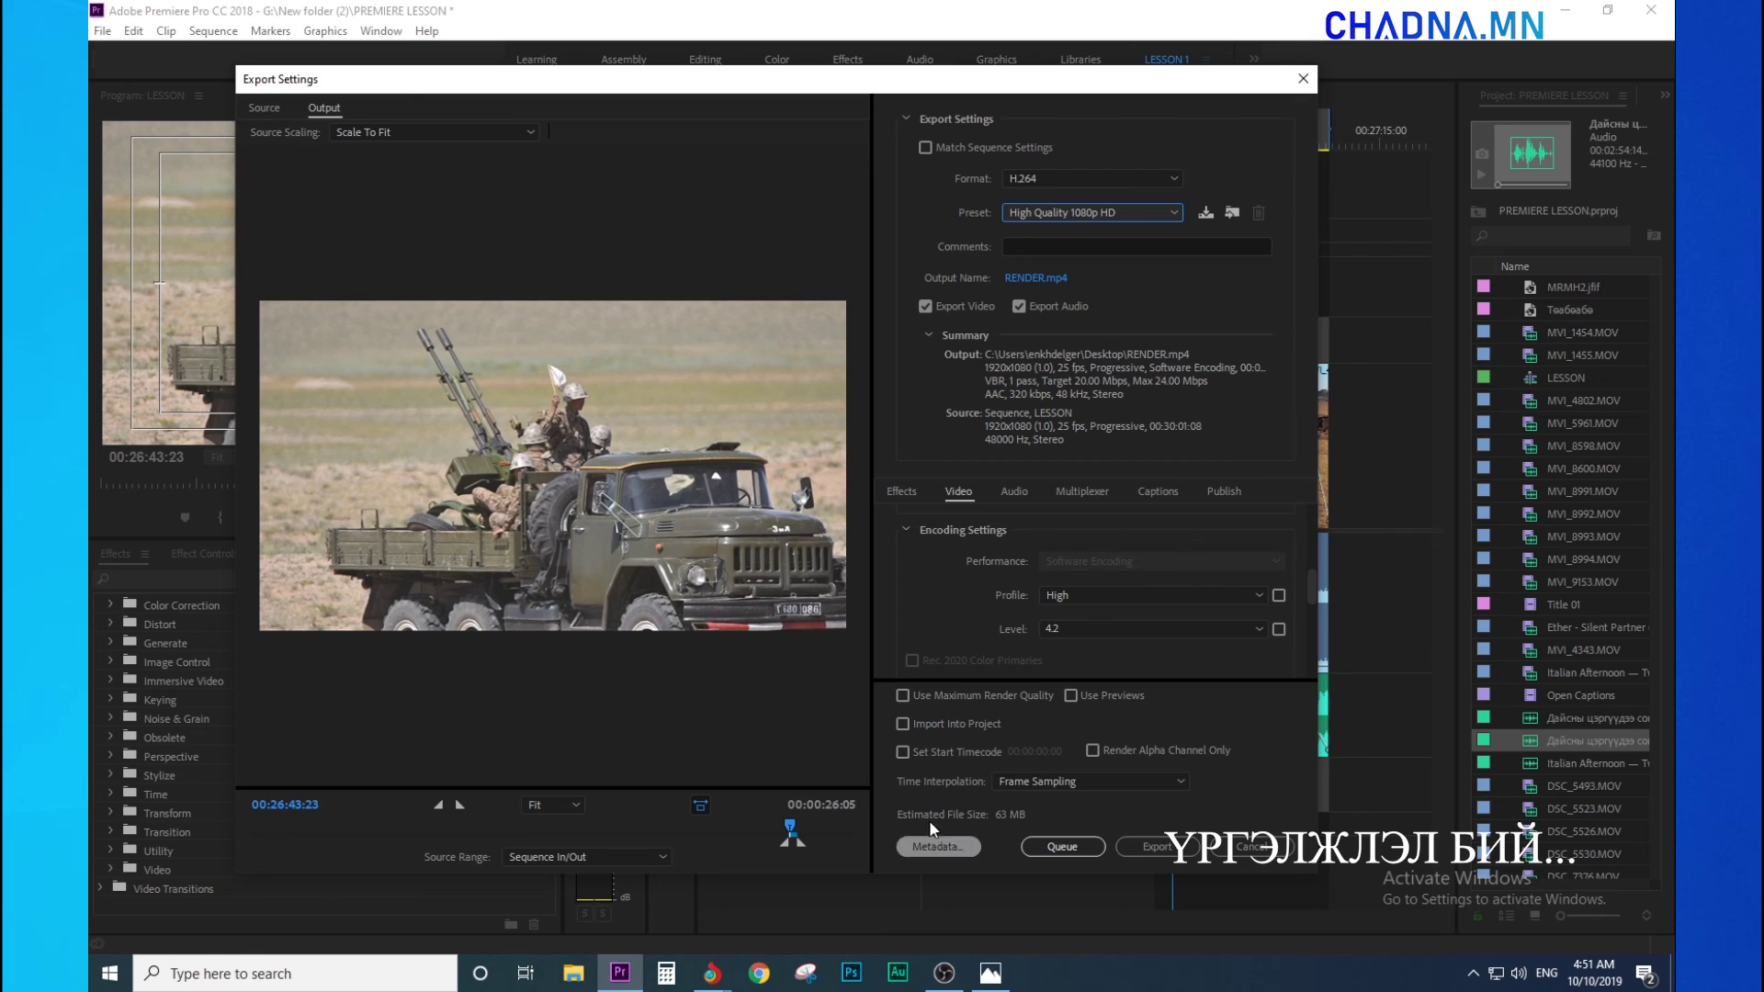
{"action": "left_click", "coordinate": [903, 696]}
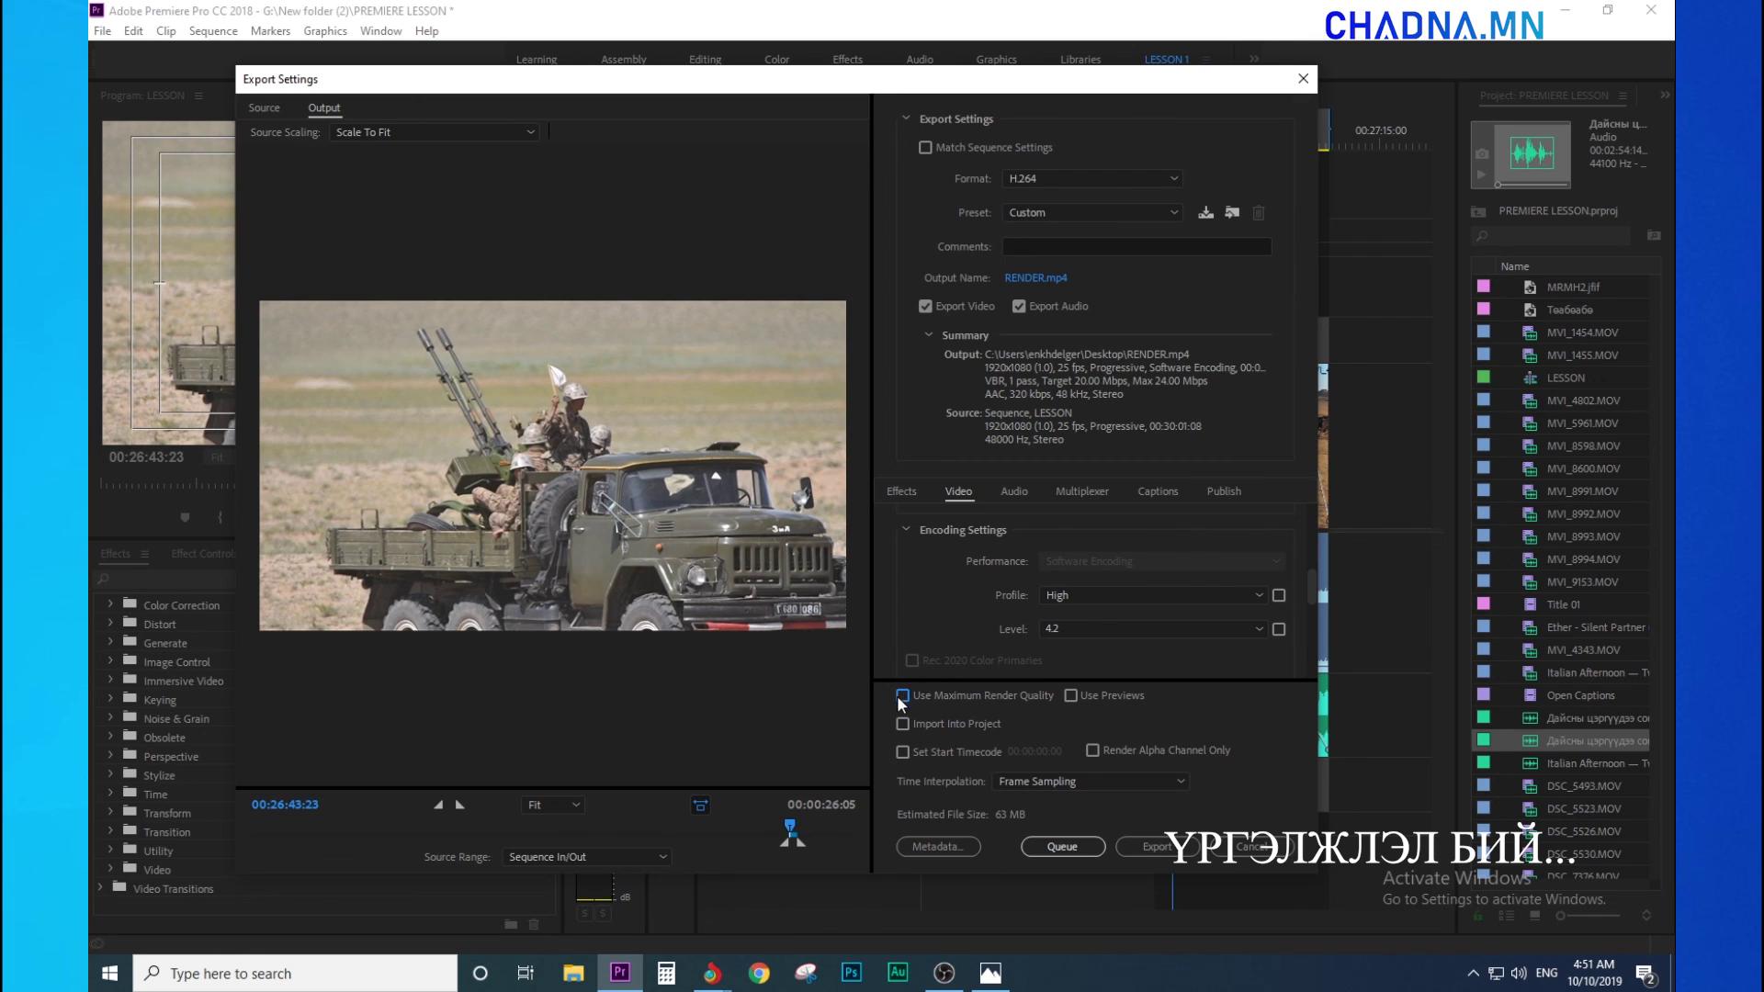